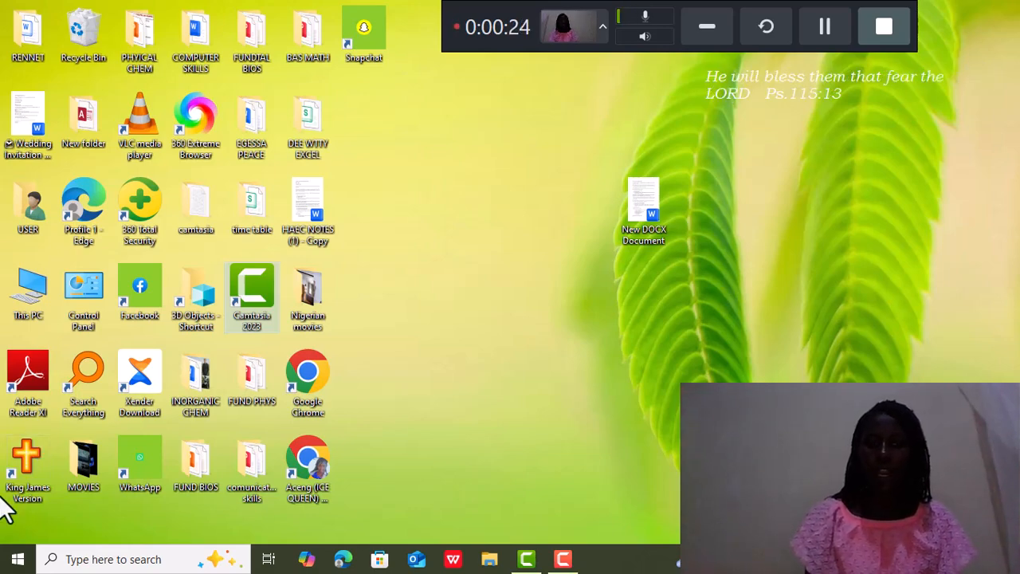
Step: Launch Excel and create a new blank workbook
click(17, 560)
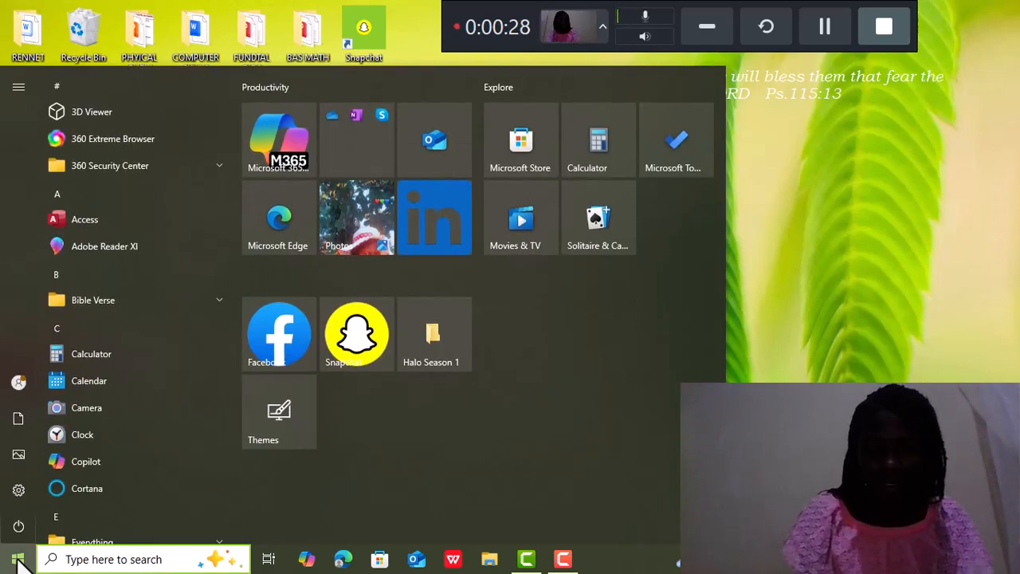
text(E)
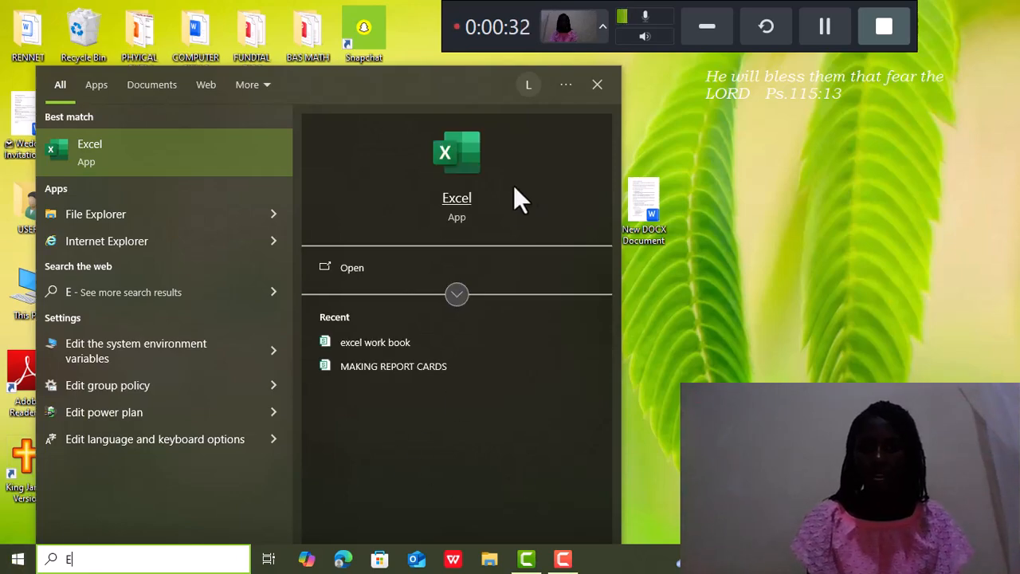
click(456, 199)
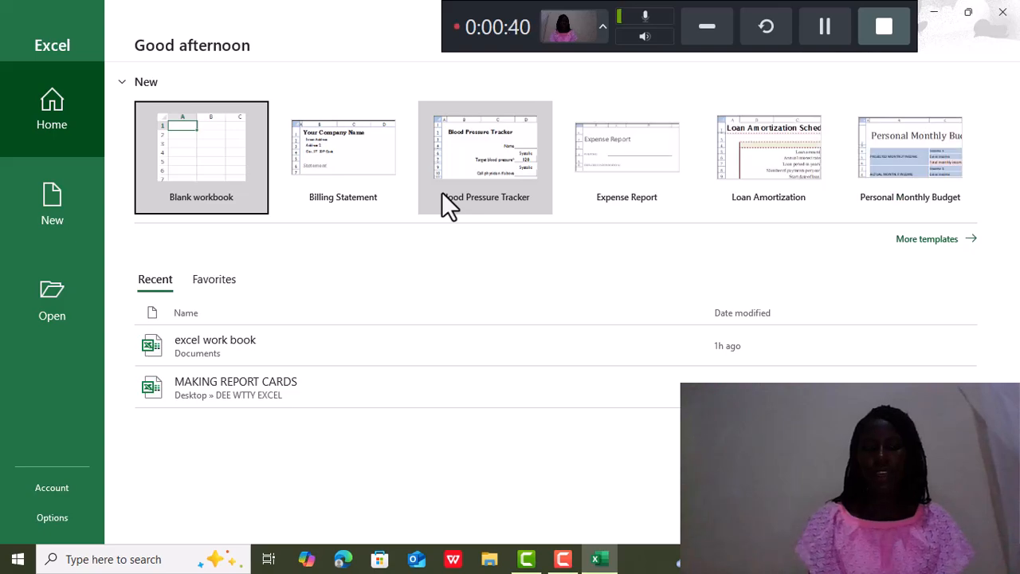
click(19, 221)
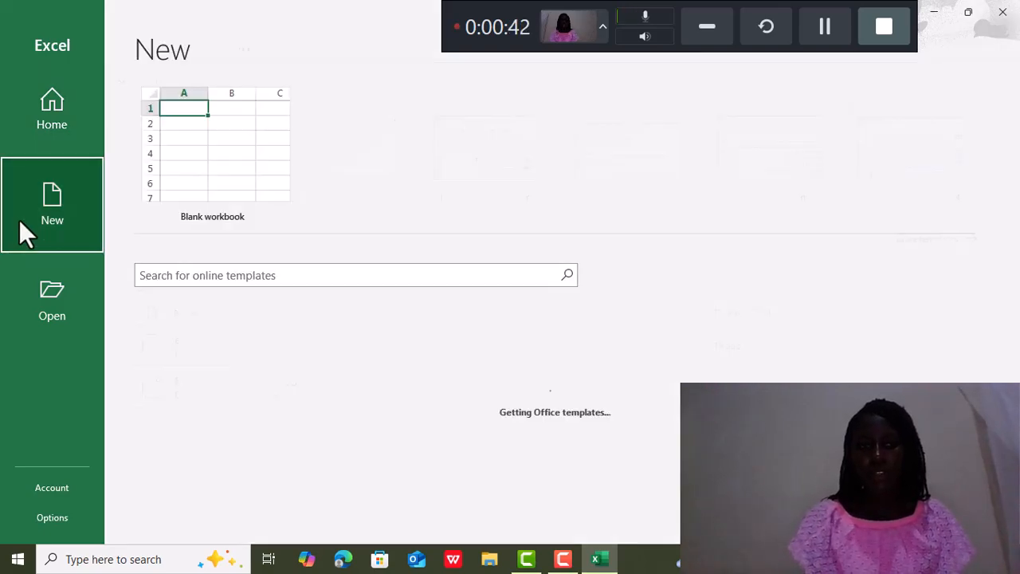
click(202, 163)
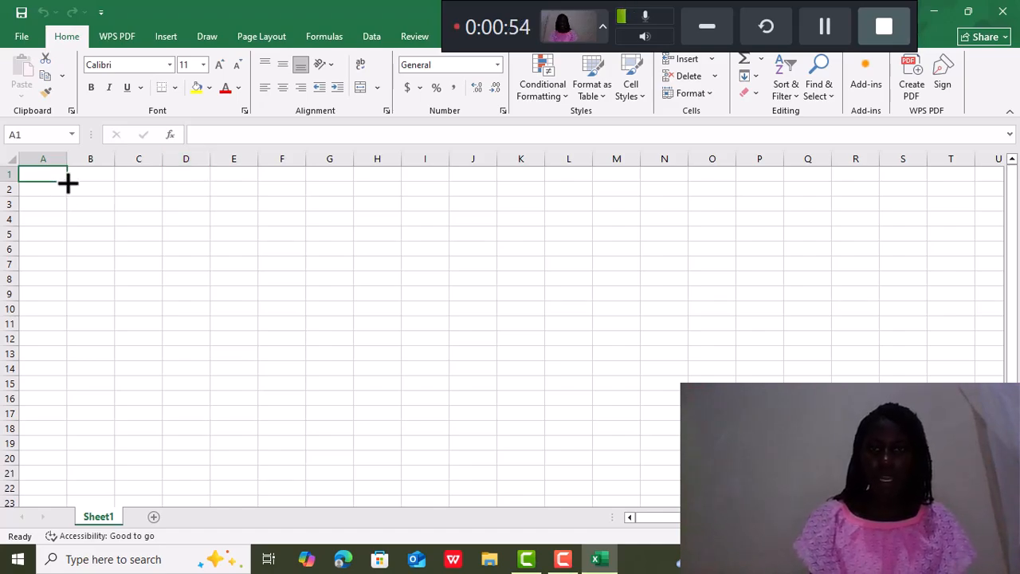
Step: Enter the column headings NAME, CHEM, BIOS and MATH in cells A1 to D1
text(N)
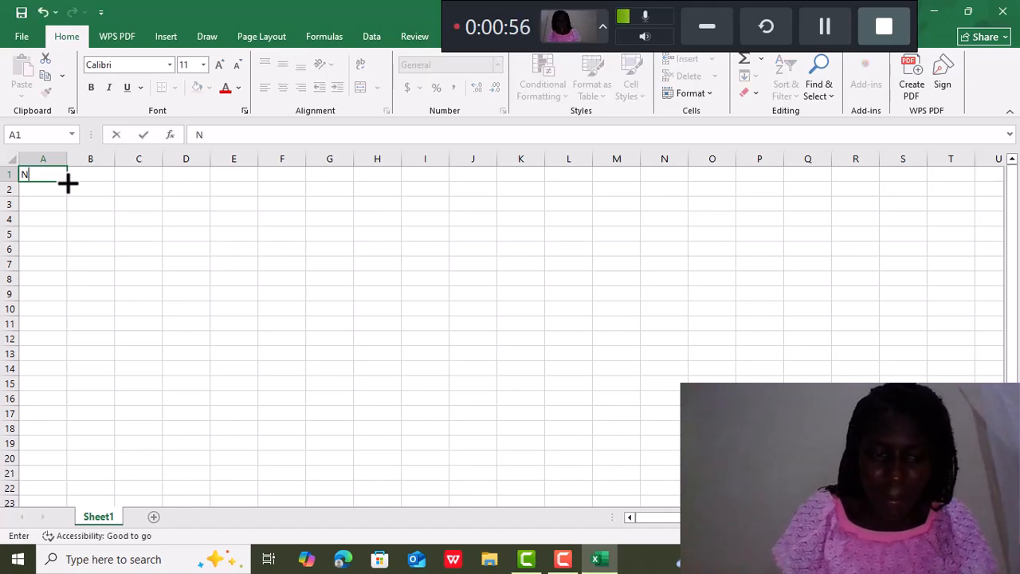
text(AME)
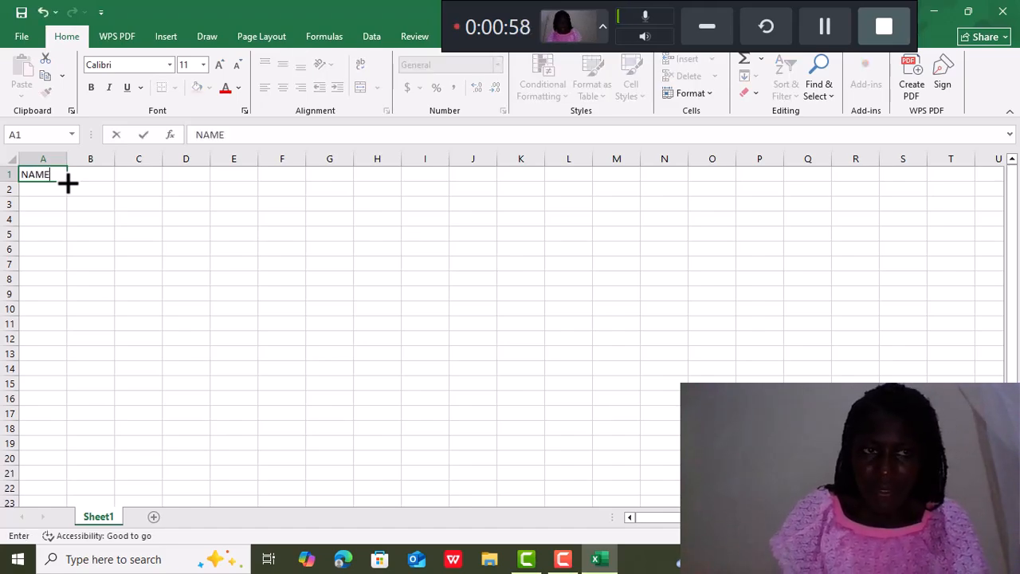
click(93, 184)
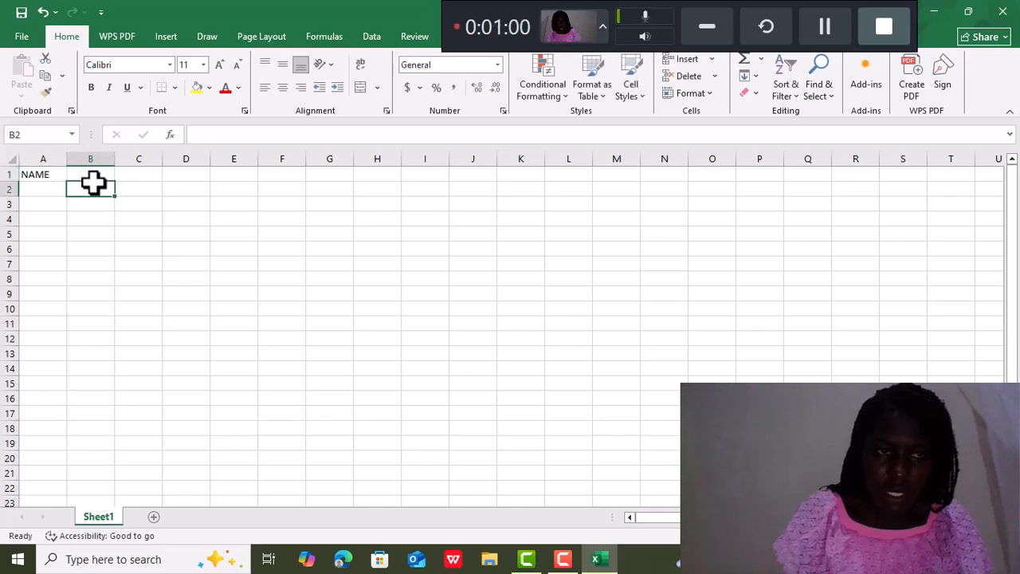
click(92, 174)
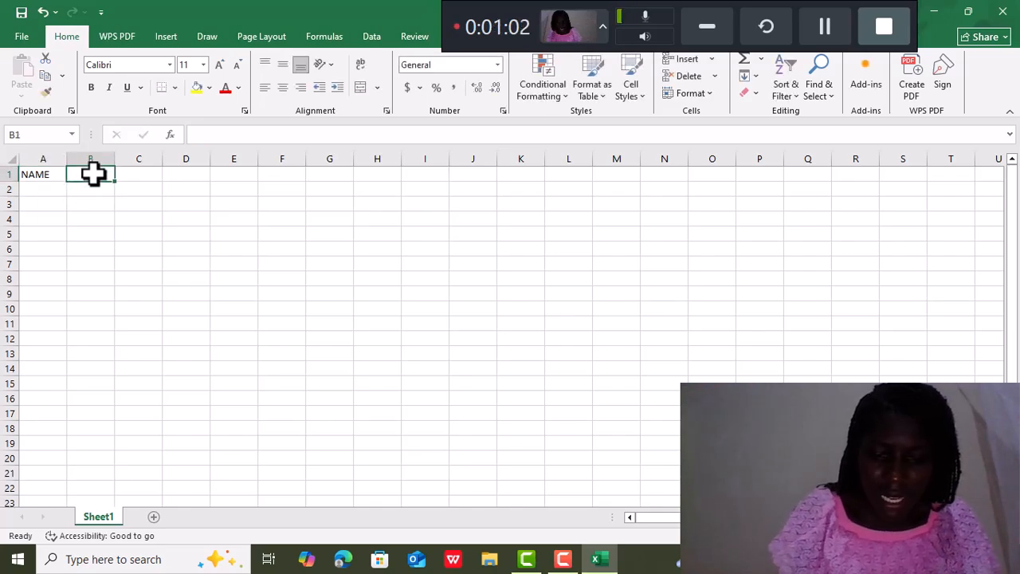
text(CHEMI)
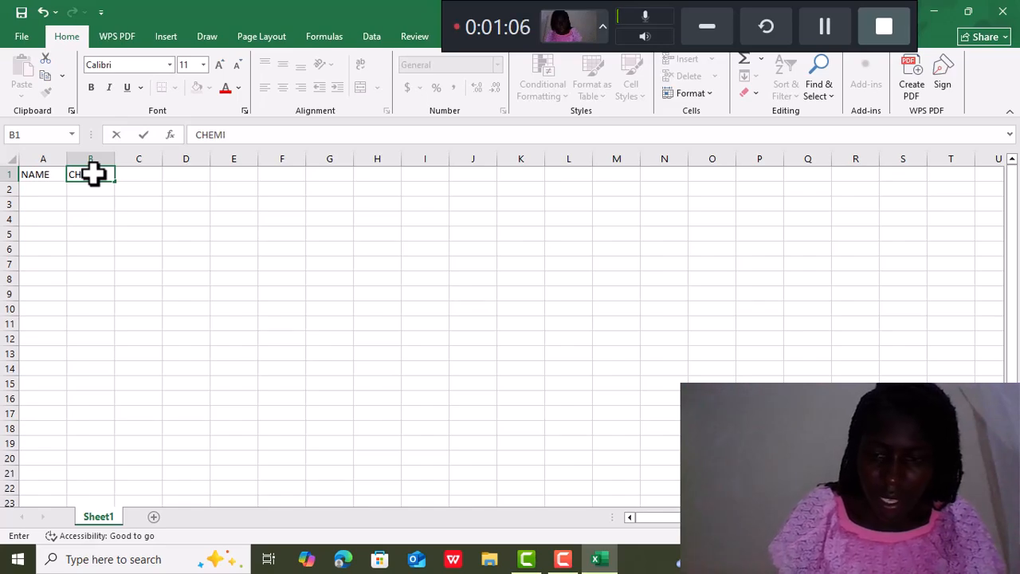
key(BackSpace)
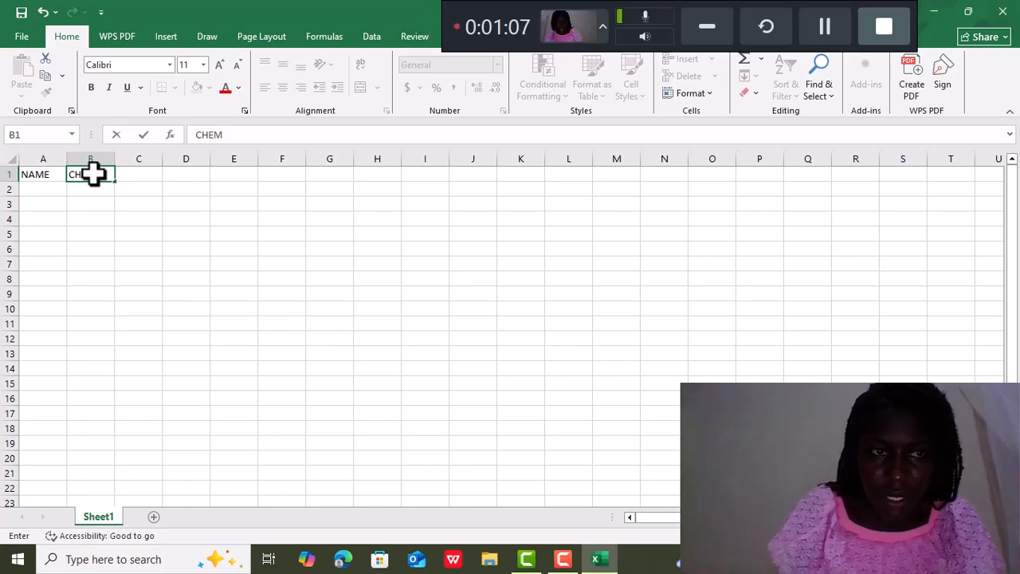
click(140, 172)
text(BIOS)
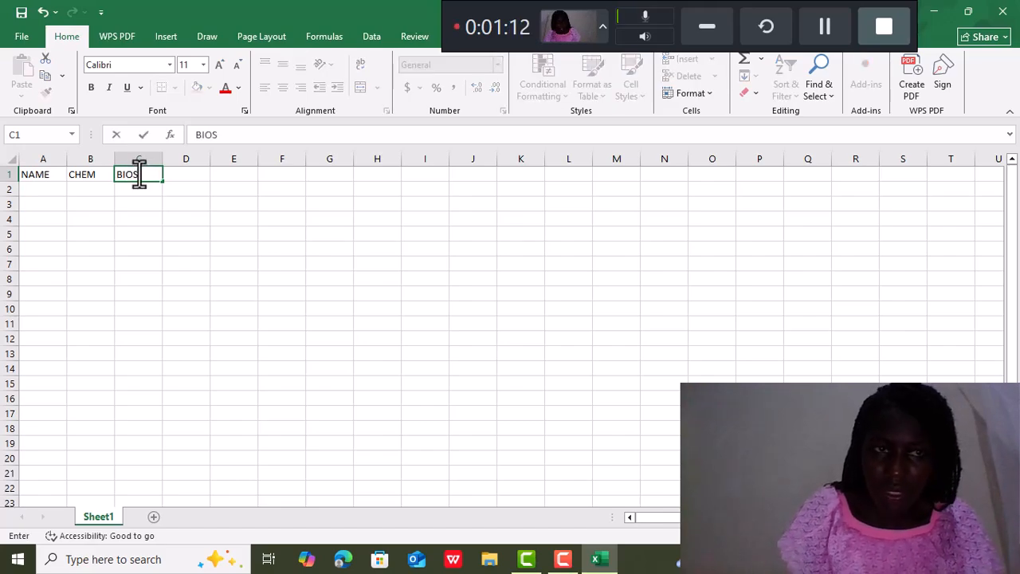
click(186, 180)
text(MATH)
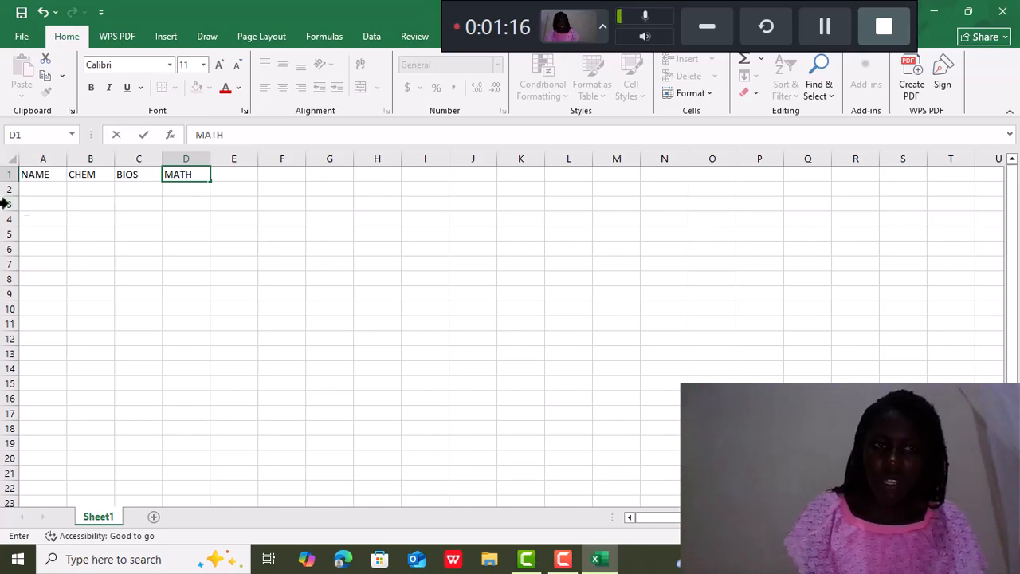
Step: Fill cells A2 to A5 under NAME with the four students' first names
click(57, 189)
text(Ll)
text(Z)
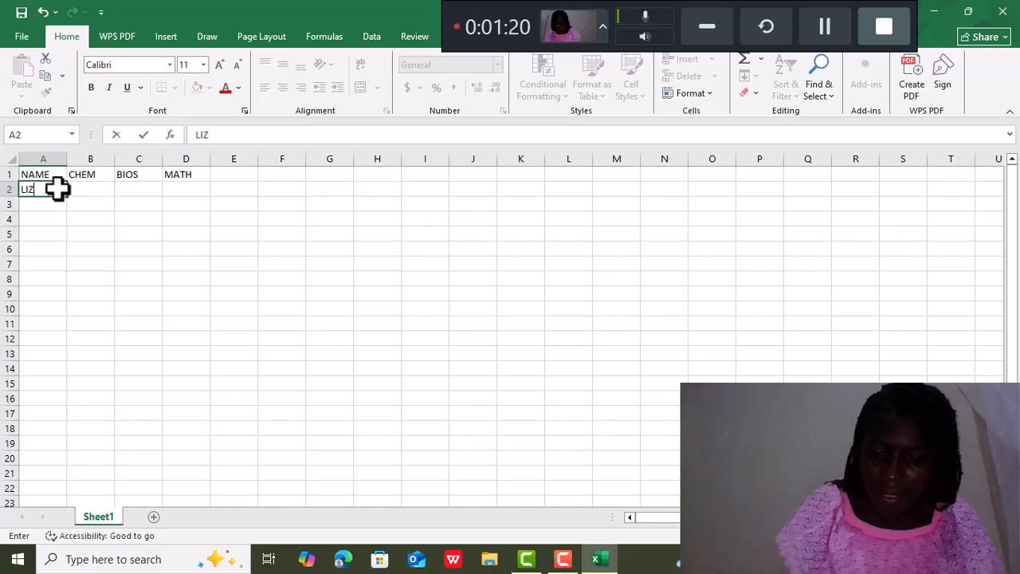
key(Return)
text(P)
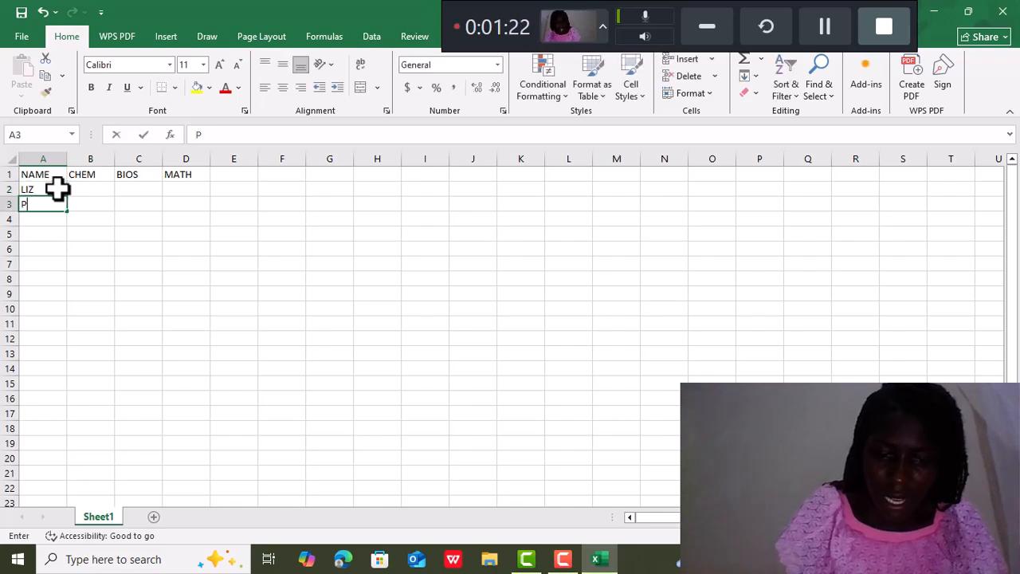
text(ETER)
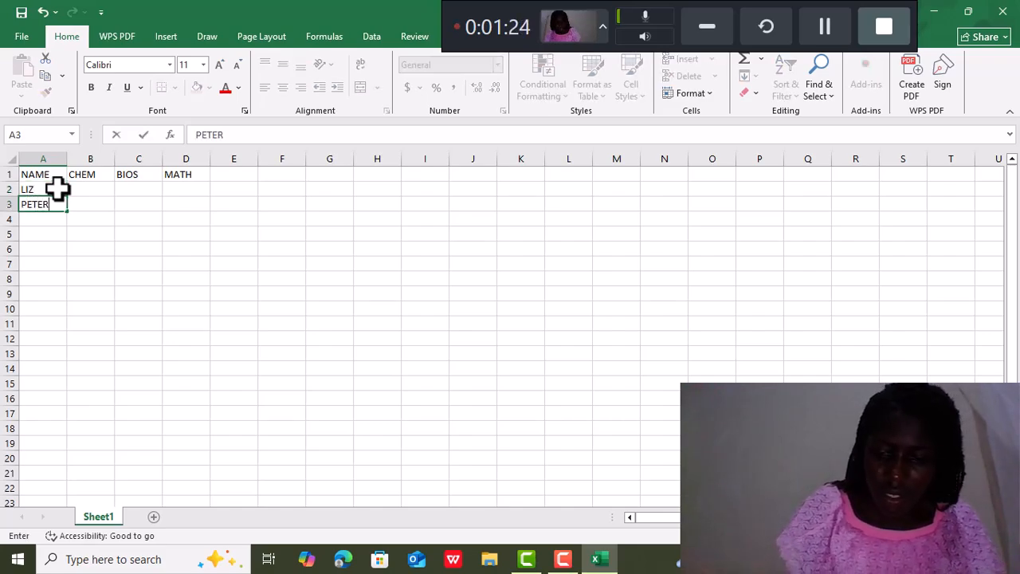
key(Return)
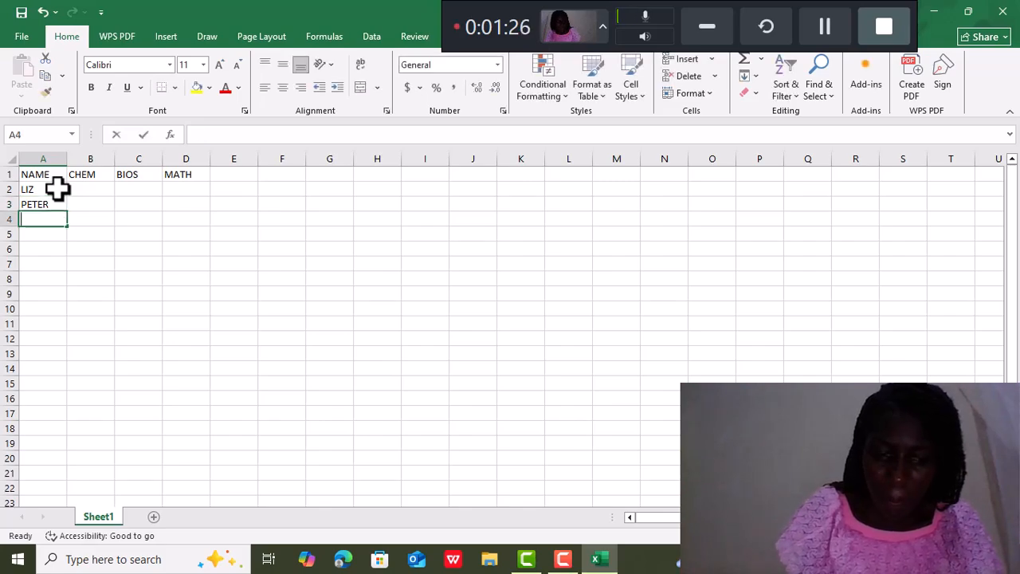
text(MERCY)
key(Return)
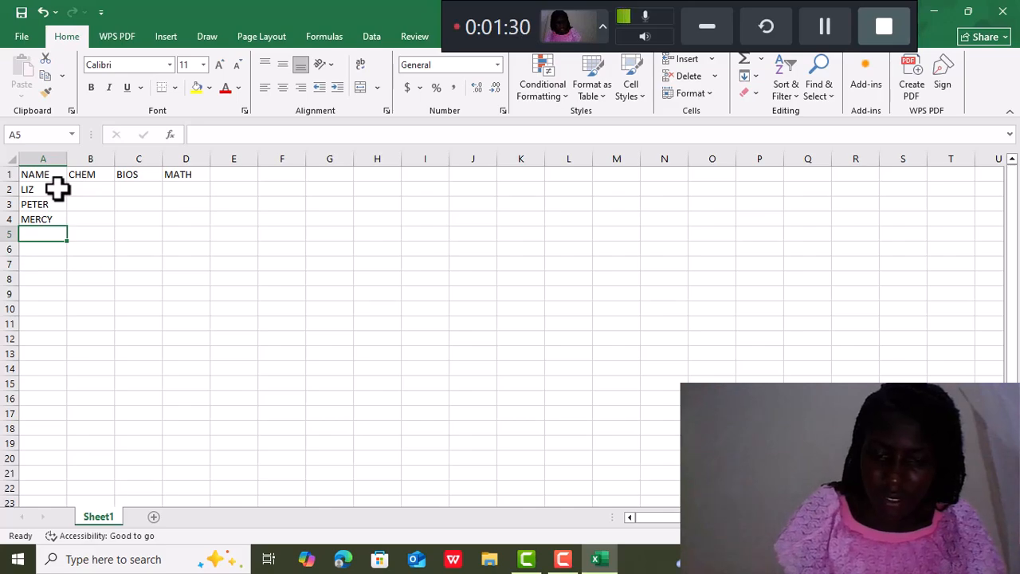
text(JO)
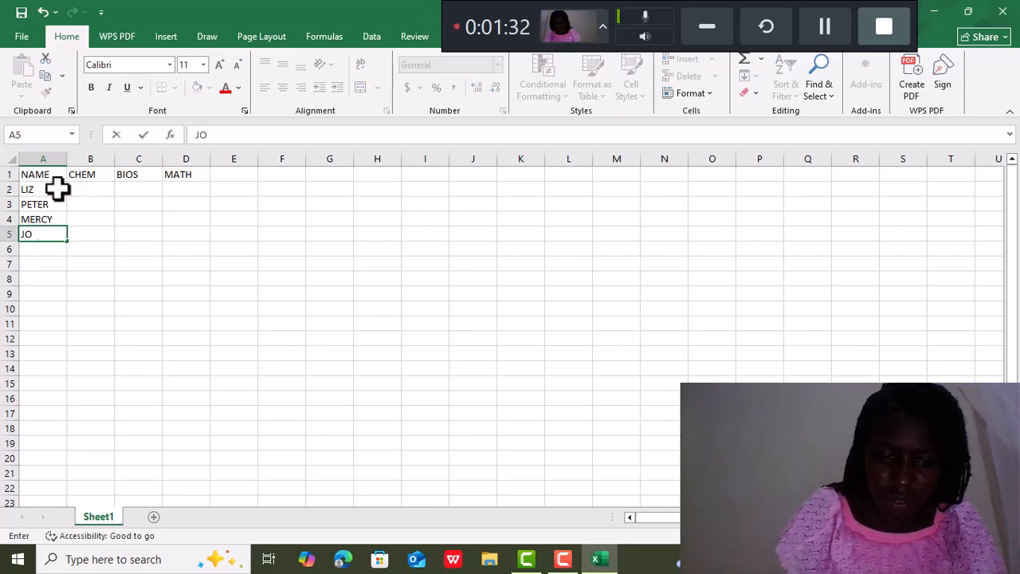
text(SEP)
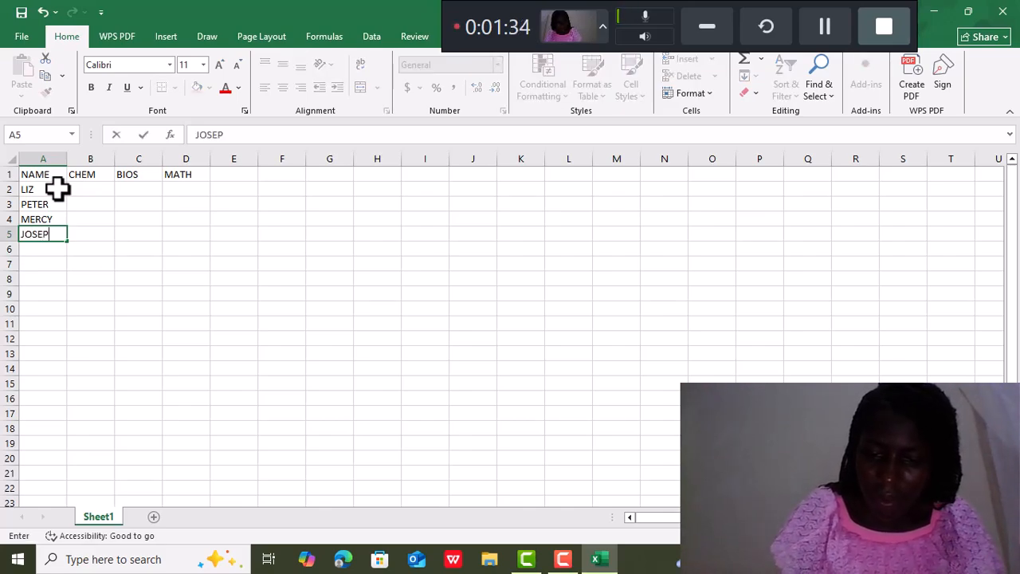
text(H)
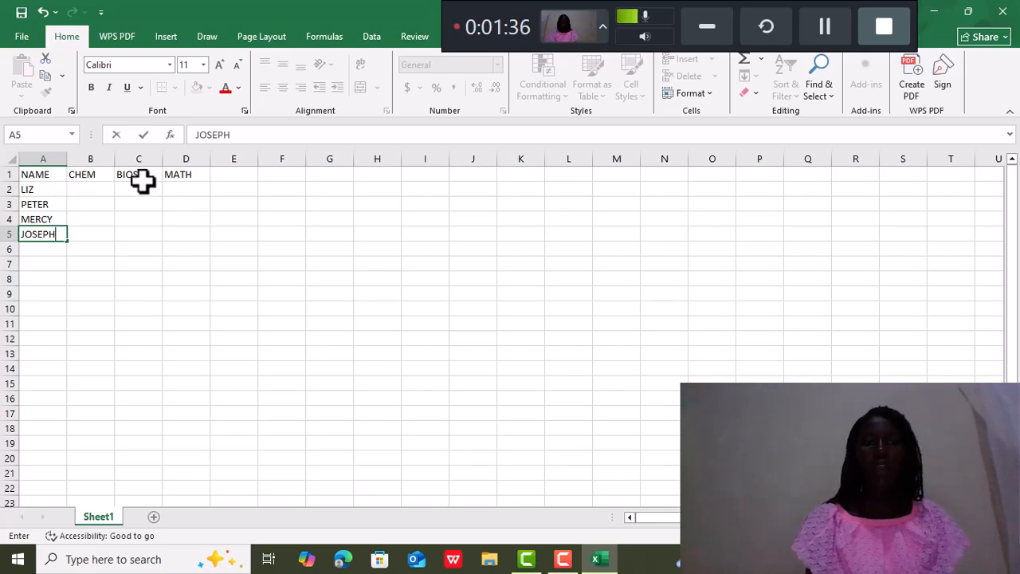
Step: Enter the CHEM marks 89, 90, 78 and 56 in cells B2 to B5
click(83, 186)
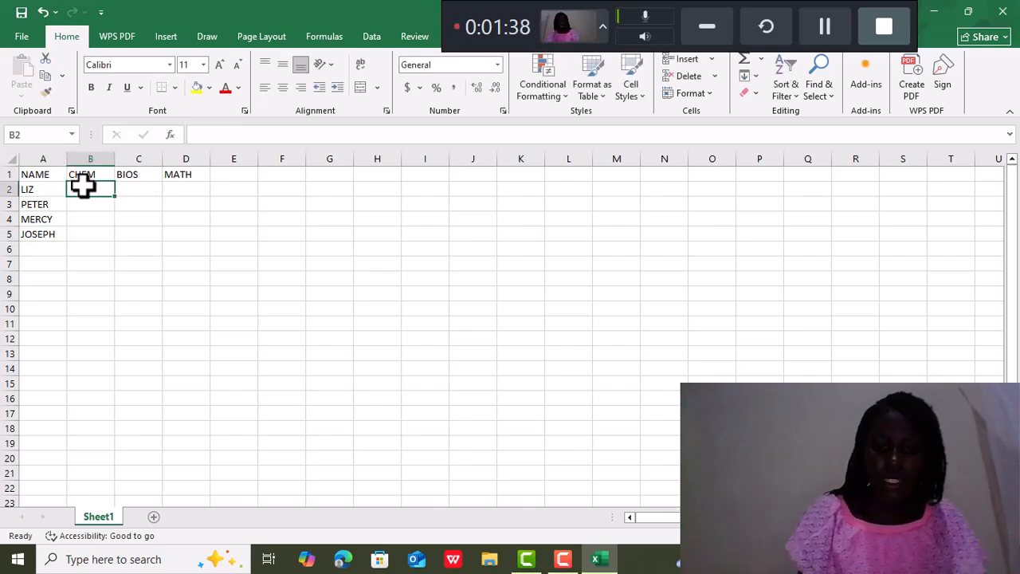
text(89)
key(Return)
text(90)
key(Return)
text(78)
key(Return)
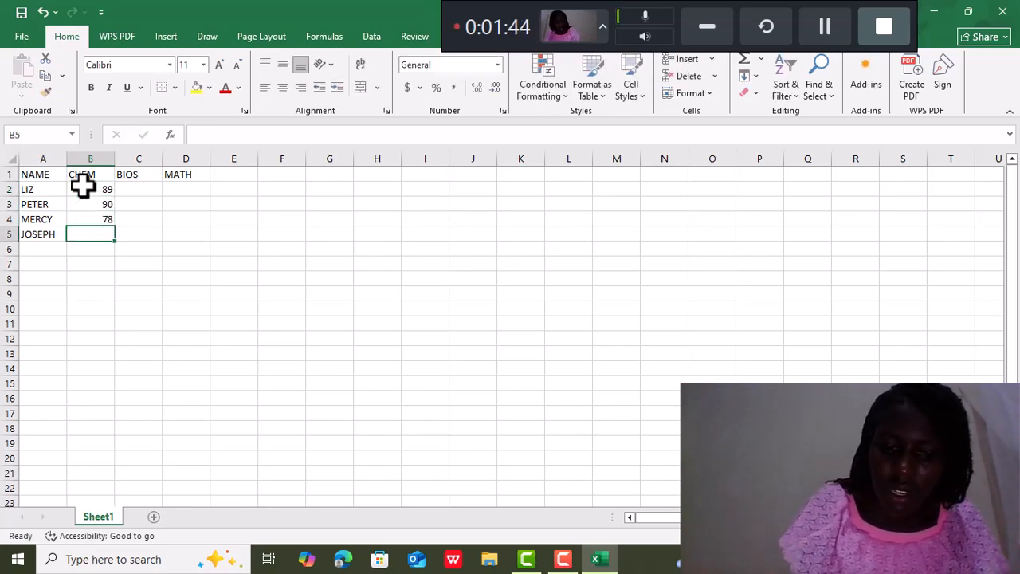
text(56)
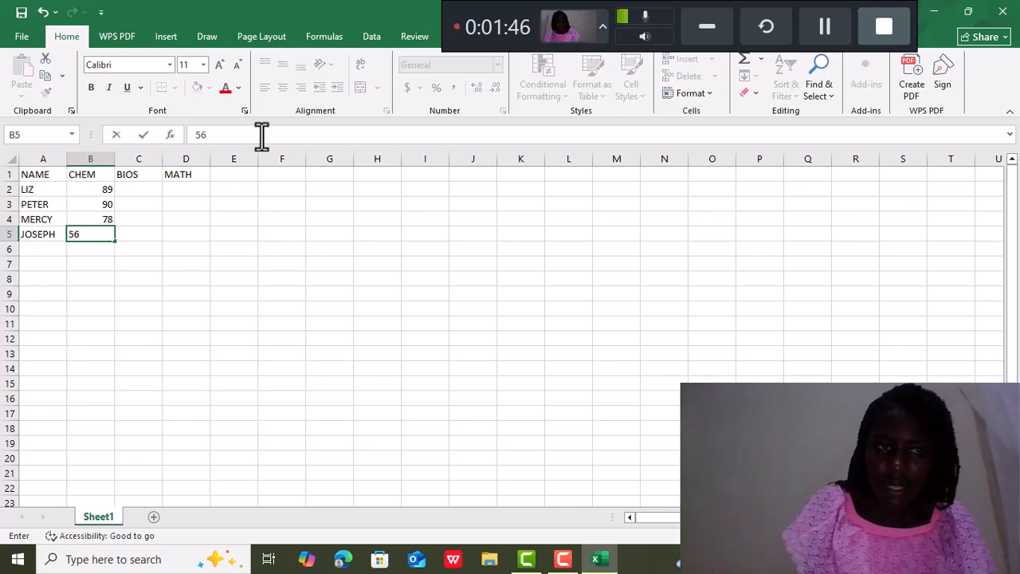
Step: Enter the BIOS marks 90, 89, 67 and 45 in cells C2 to C5
click(150, 189)
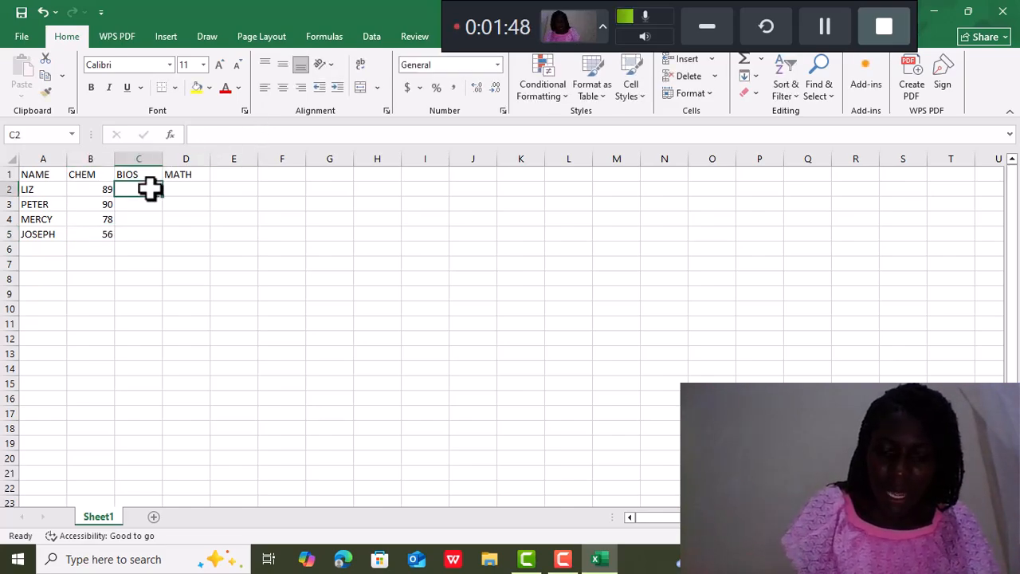
text(80)
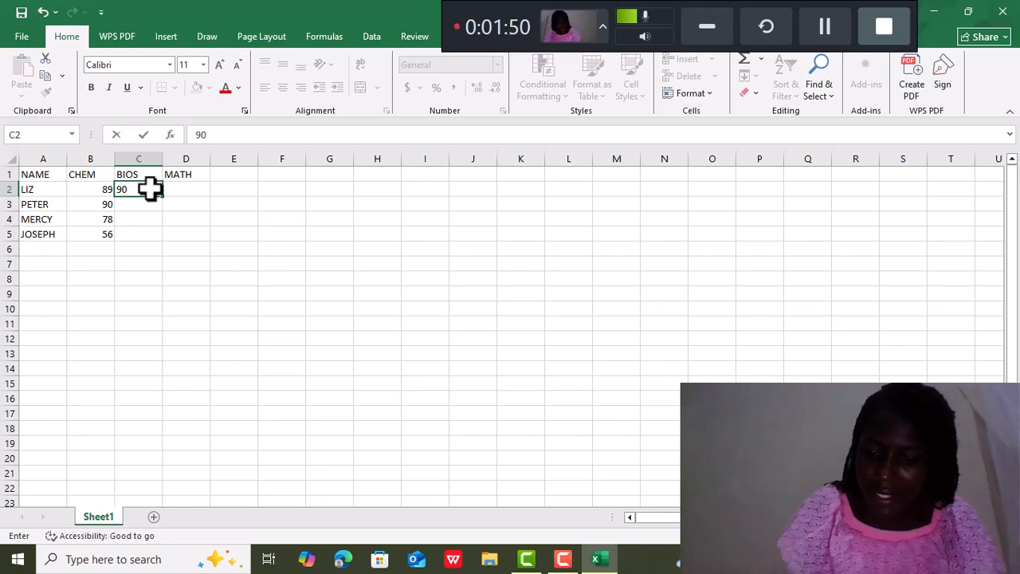
key(Return)
text(89)
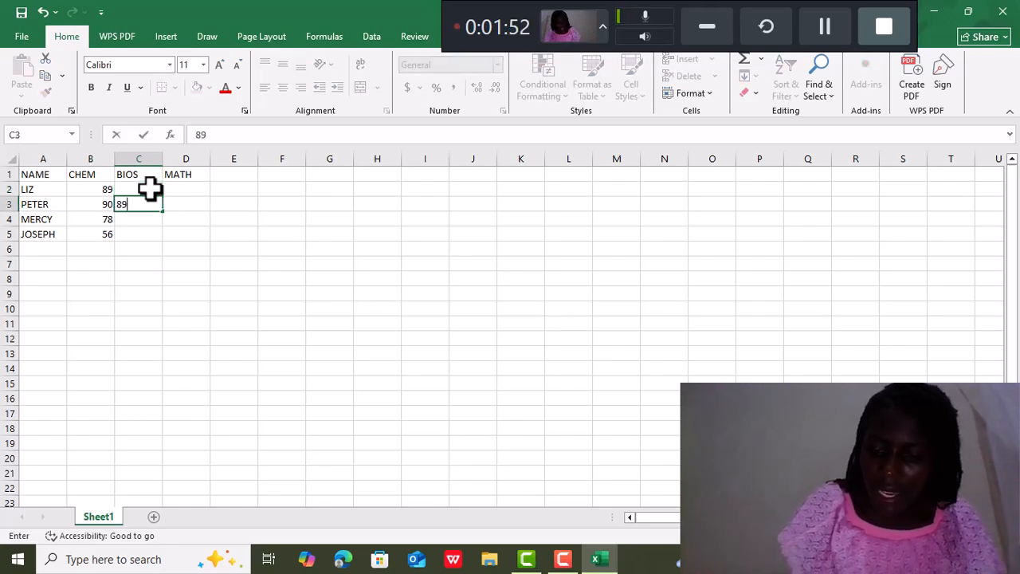
key(Return)
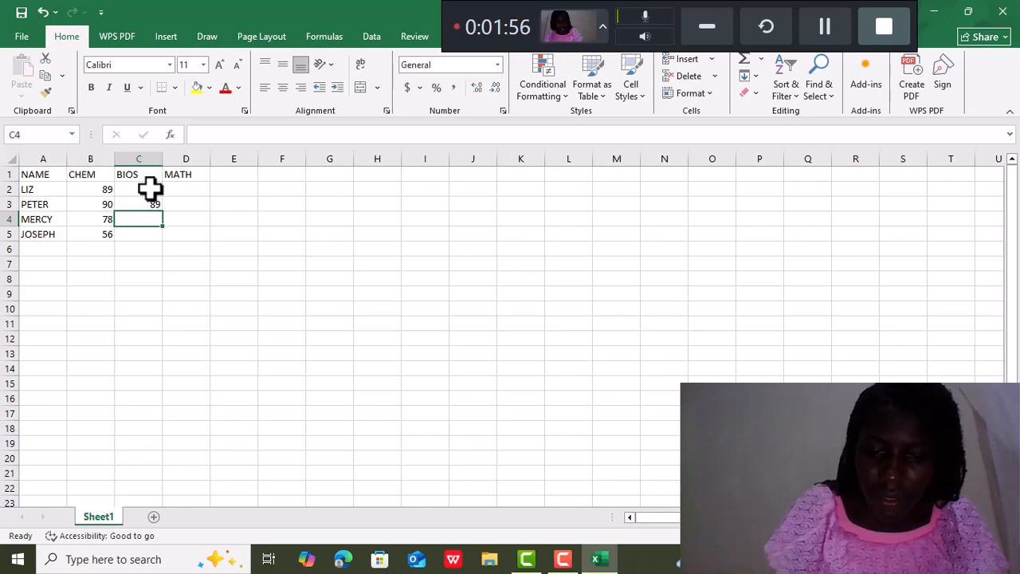
text(67)
key(Return)
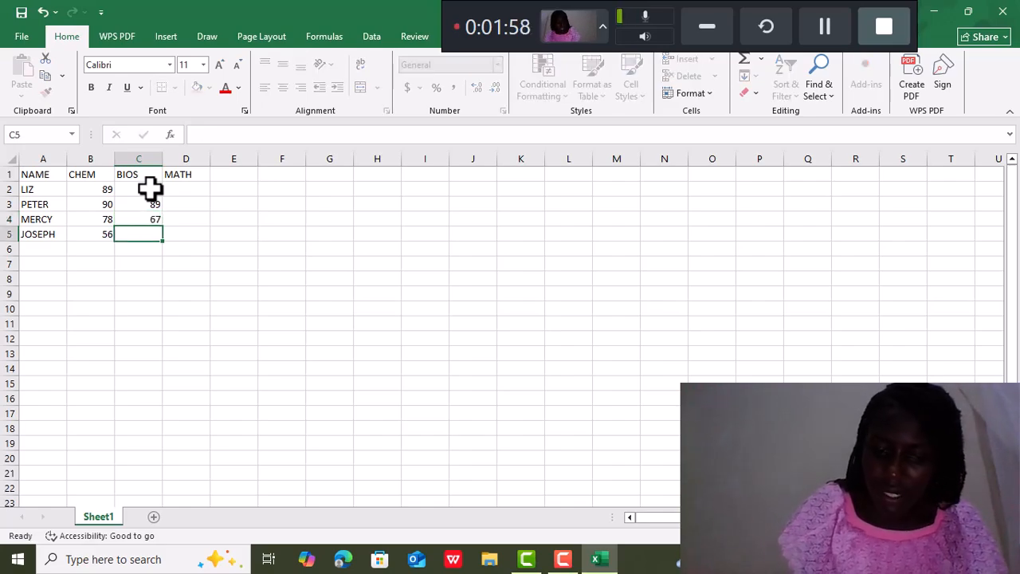
text(45)
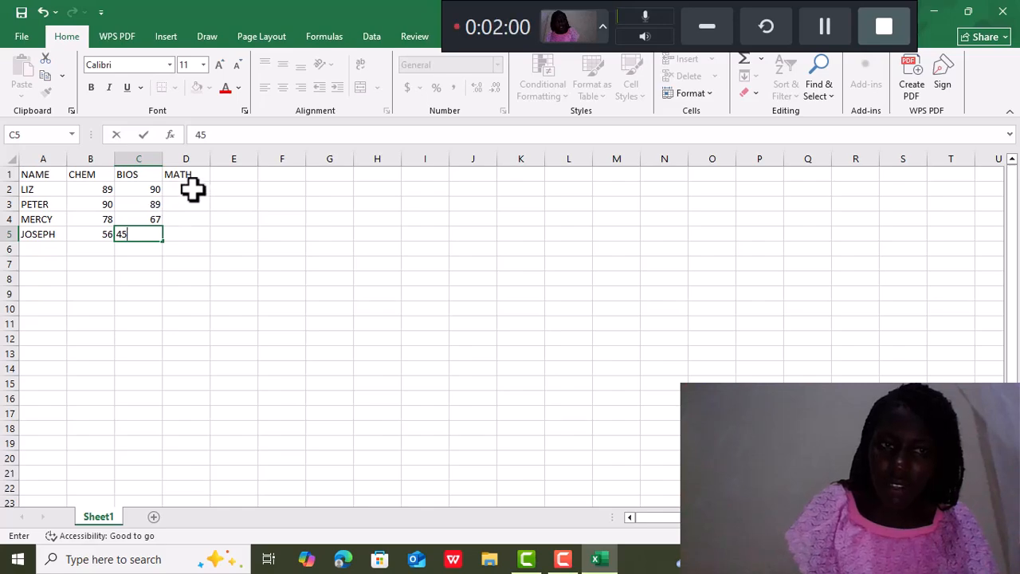
Step: Enter the MATH marks 67, 88, 56 and 45 in cells D2 to D5
click(192, 188)
text(67)
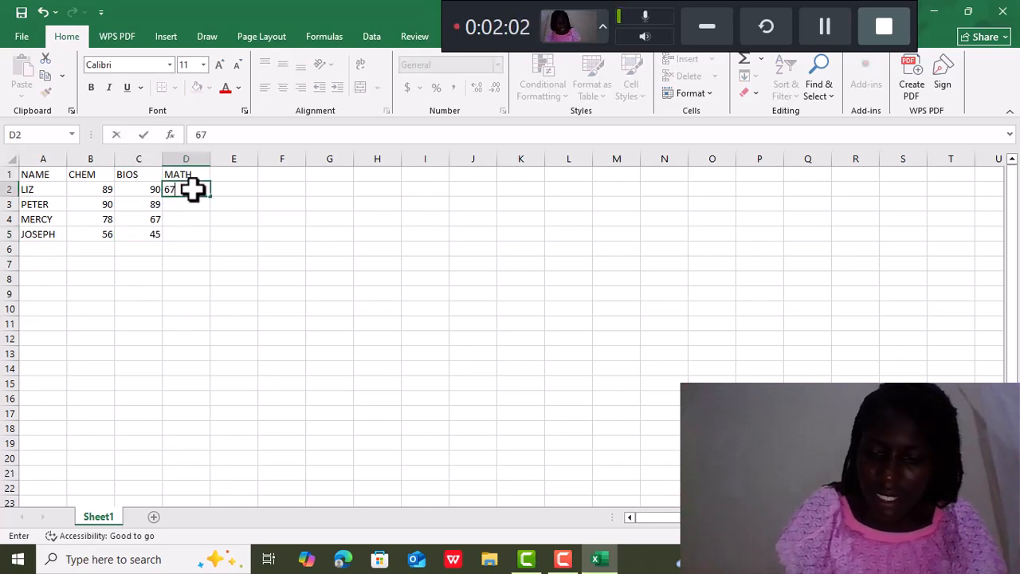
key(Return)
text(88)
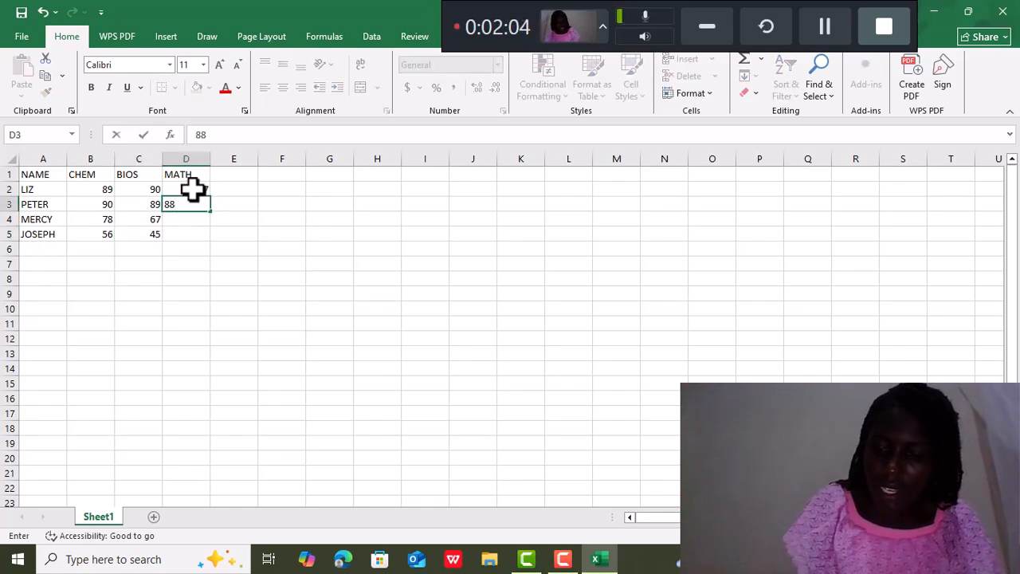
key(Return)
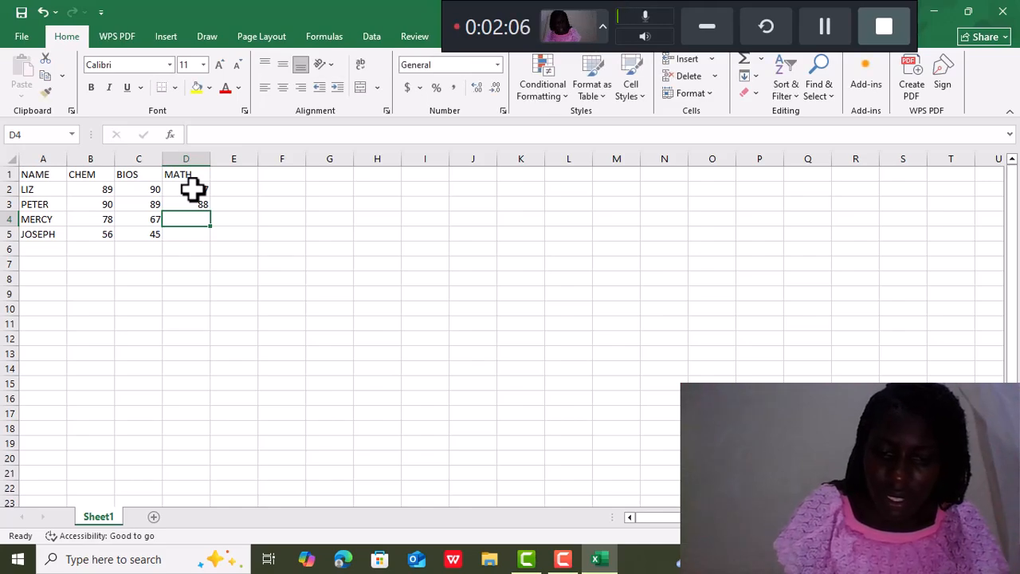
text(56)
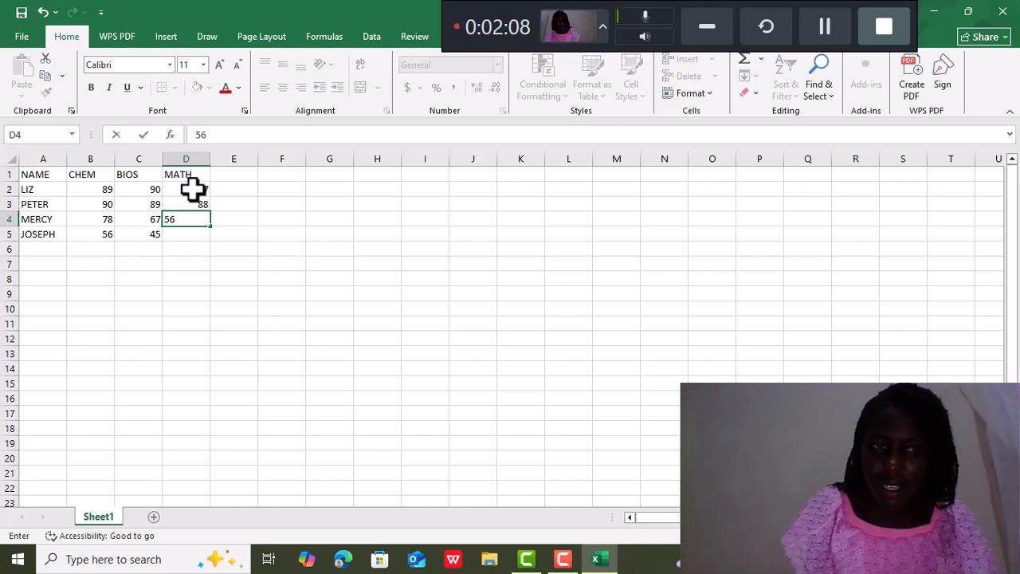
key(Return)
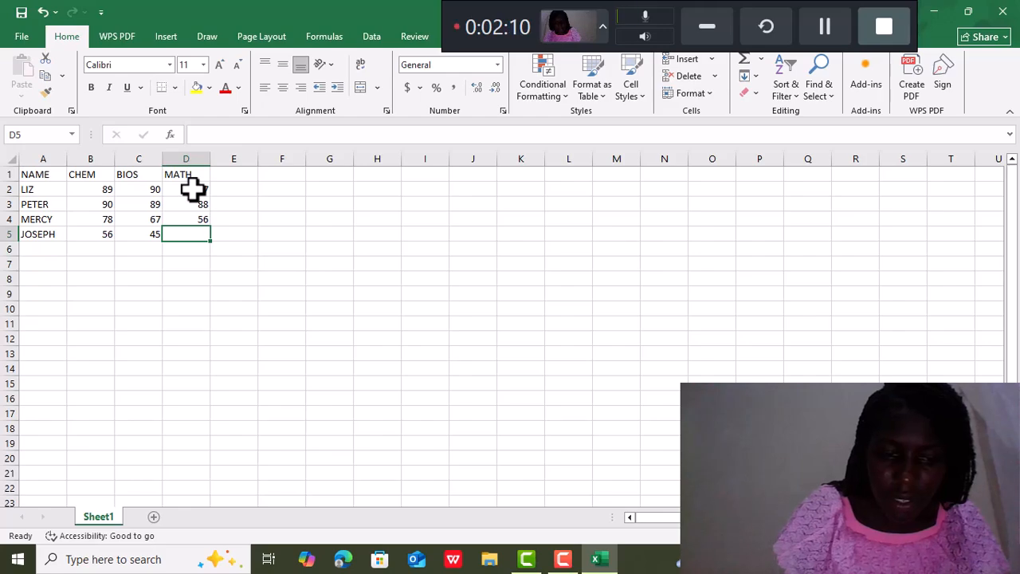
text(45)
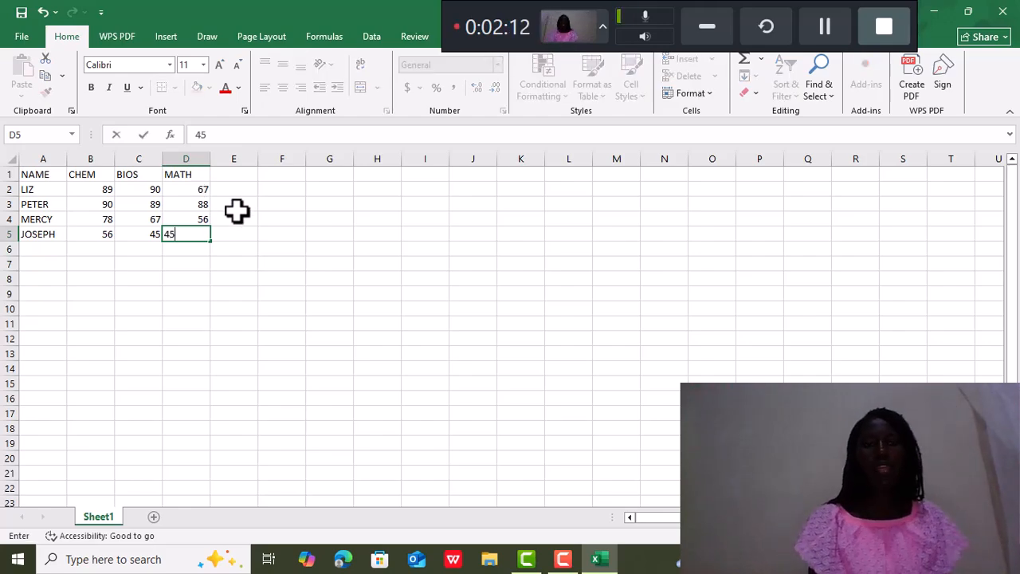
Step: Add the column heading TOTAL in cell E1, next to MATH
click(228, 178)
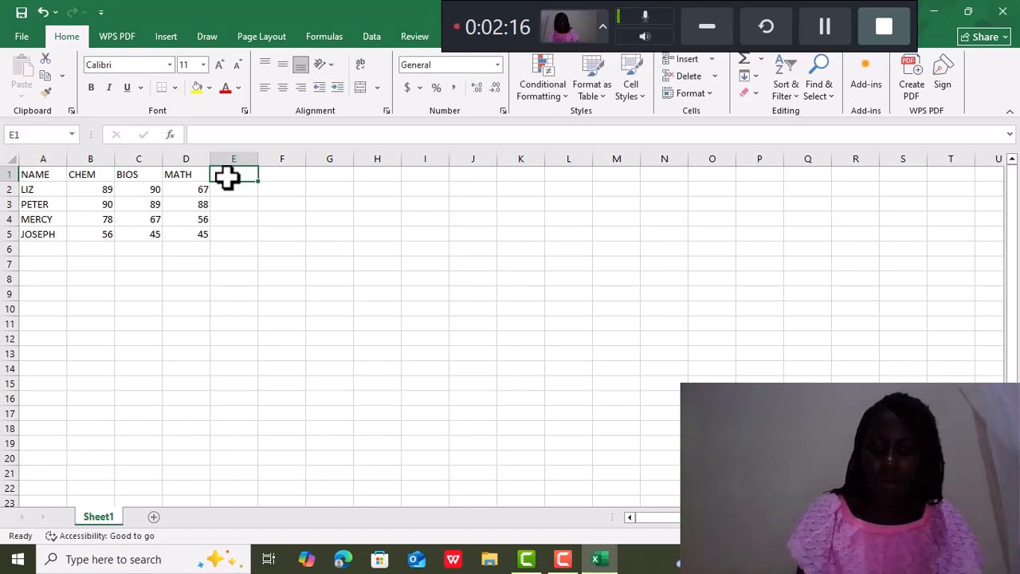
text(TOTAL)
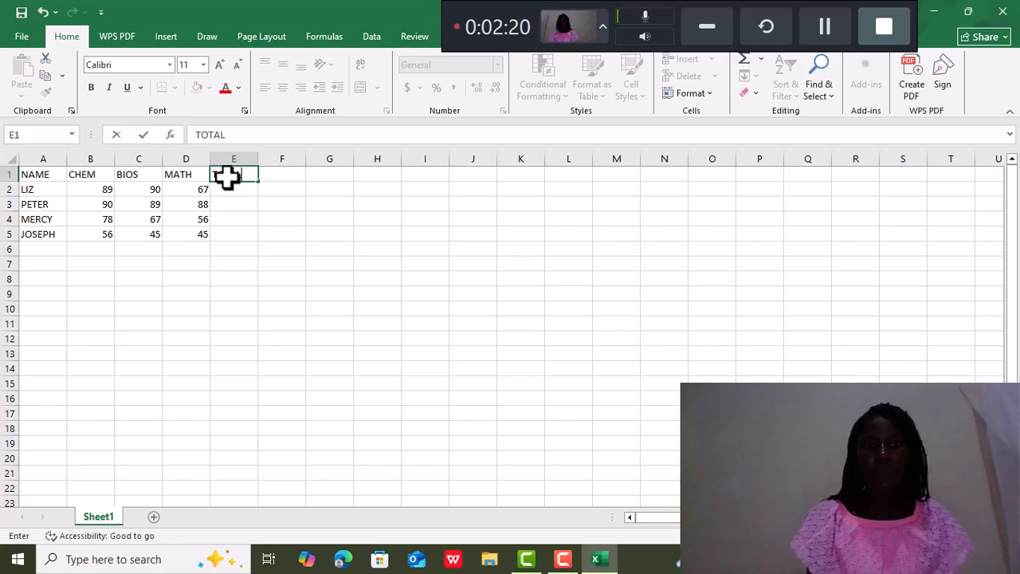
Step: Total the first student's marks in E2 with =SUM(B2:D2) and fill the formula down to E5
click(227, 188)
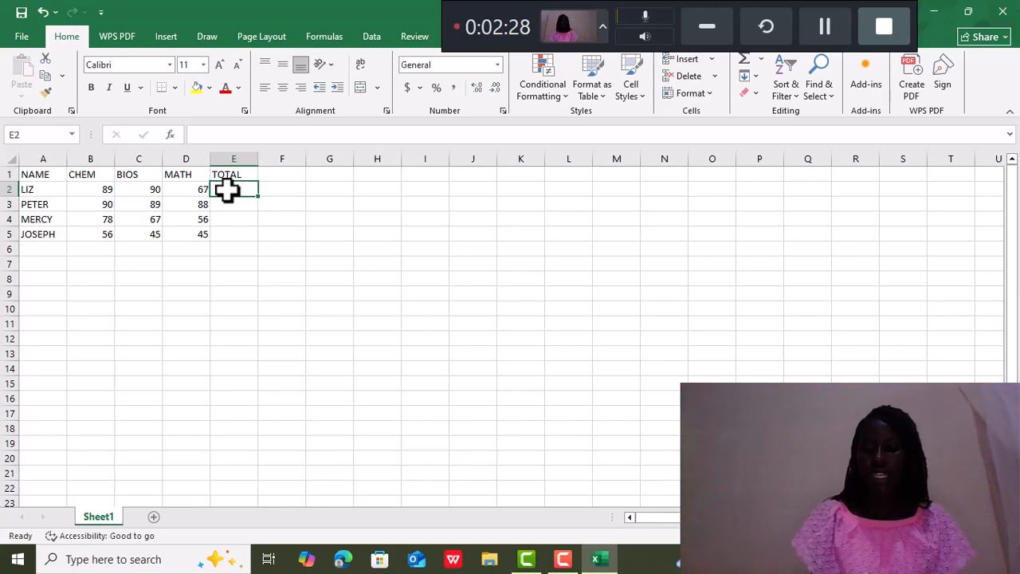
text(=)
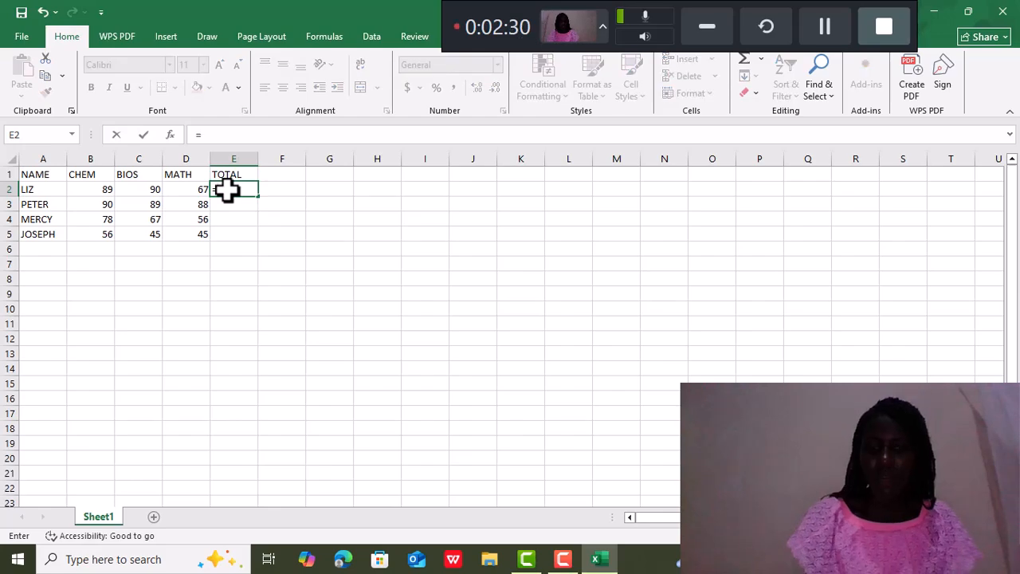
text(S)
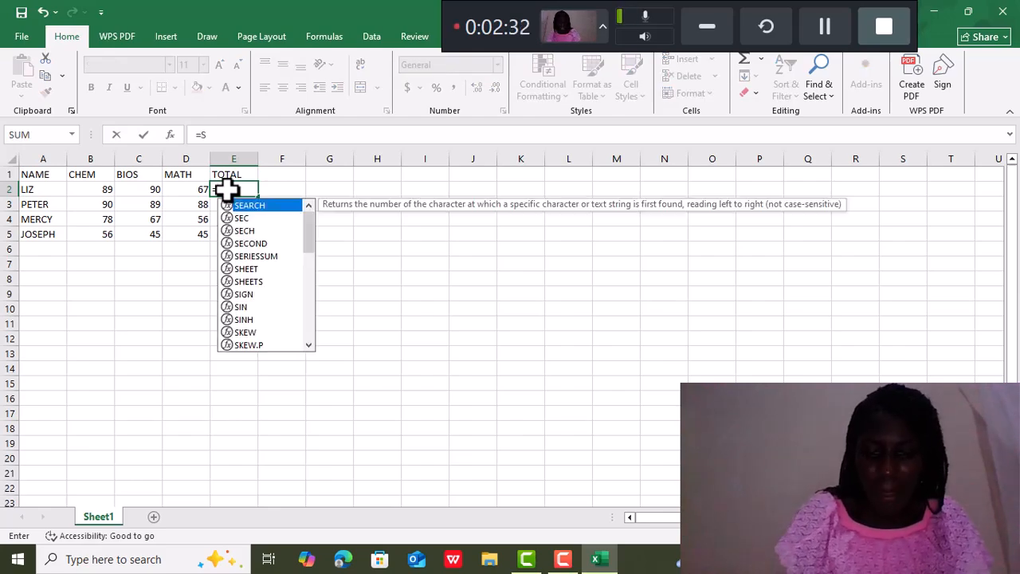
text(UM)
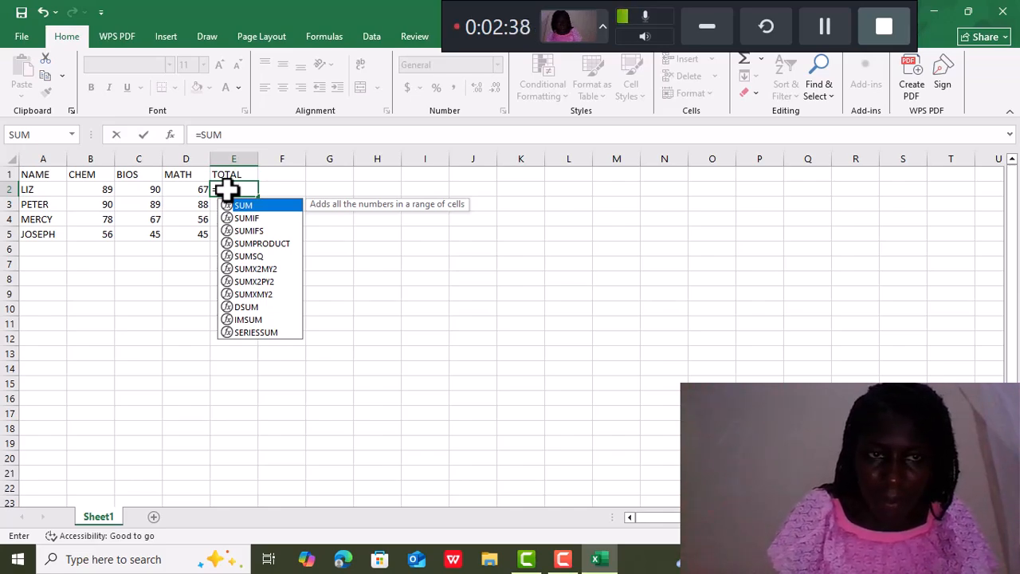
text(()
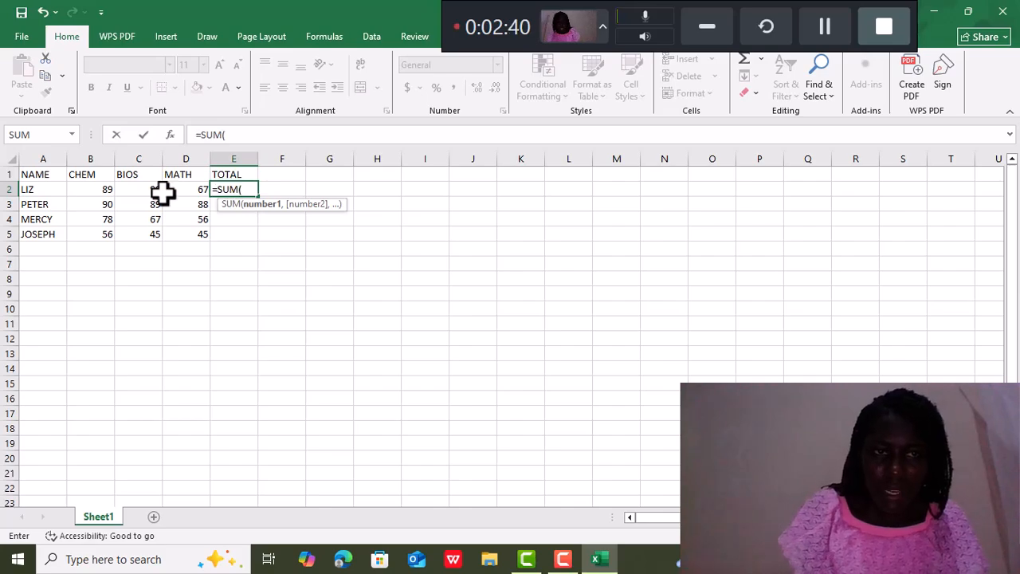
click(93, 186)
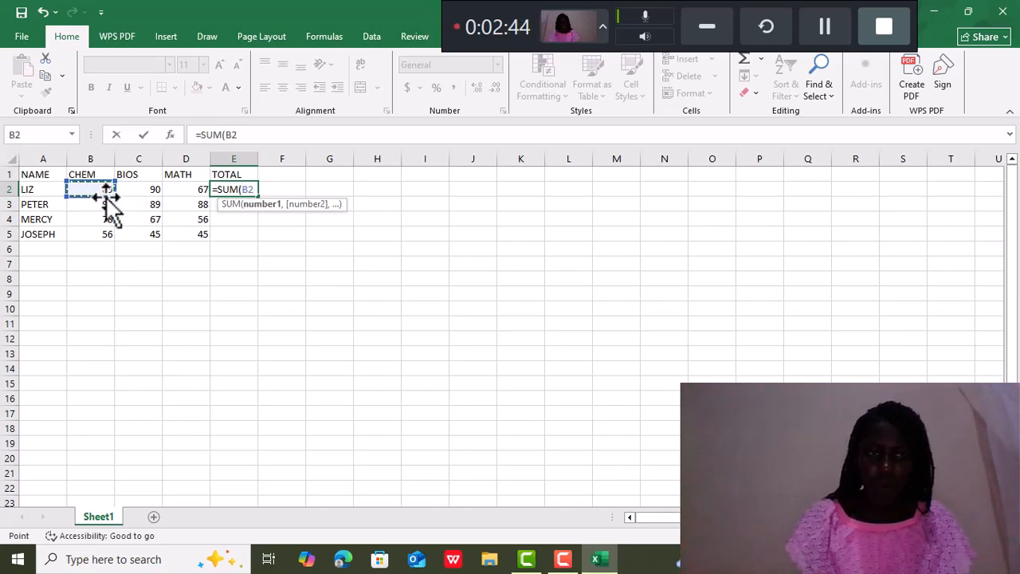
click(115, 197)
drag(109, 191, 193, 189)
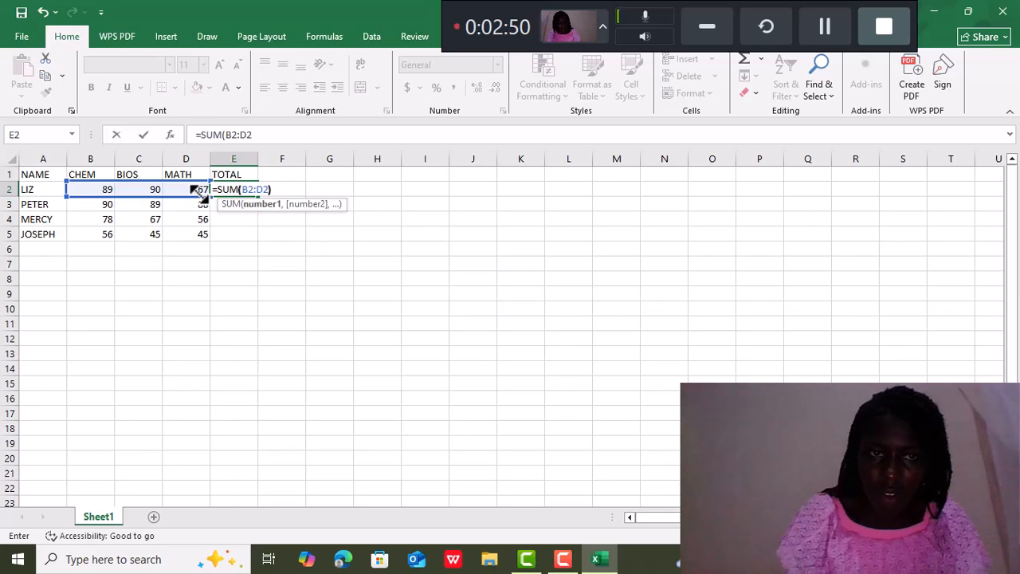
text())
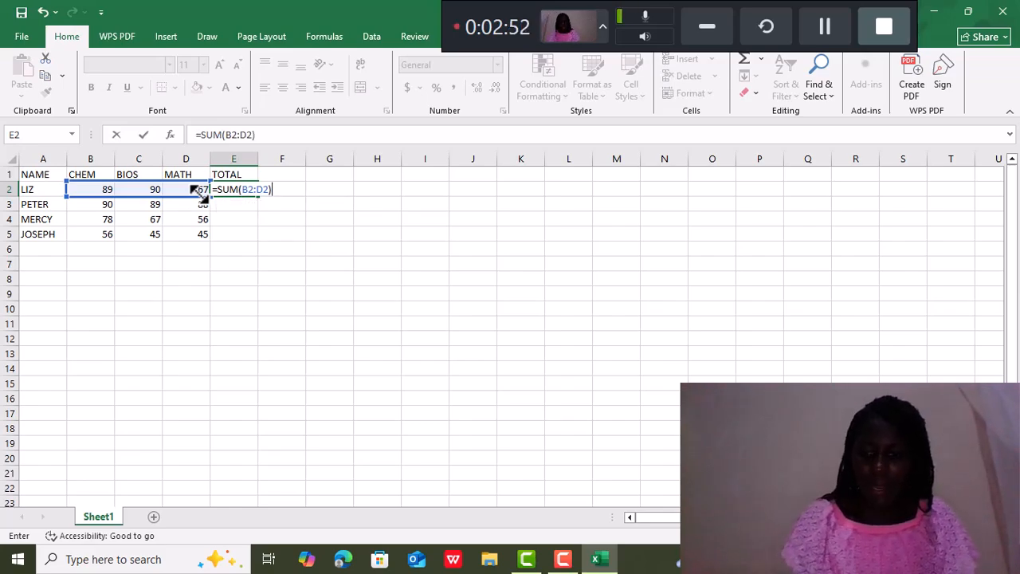
key(Return)
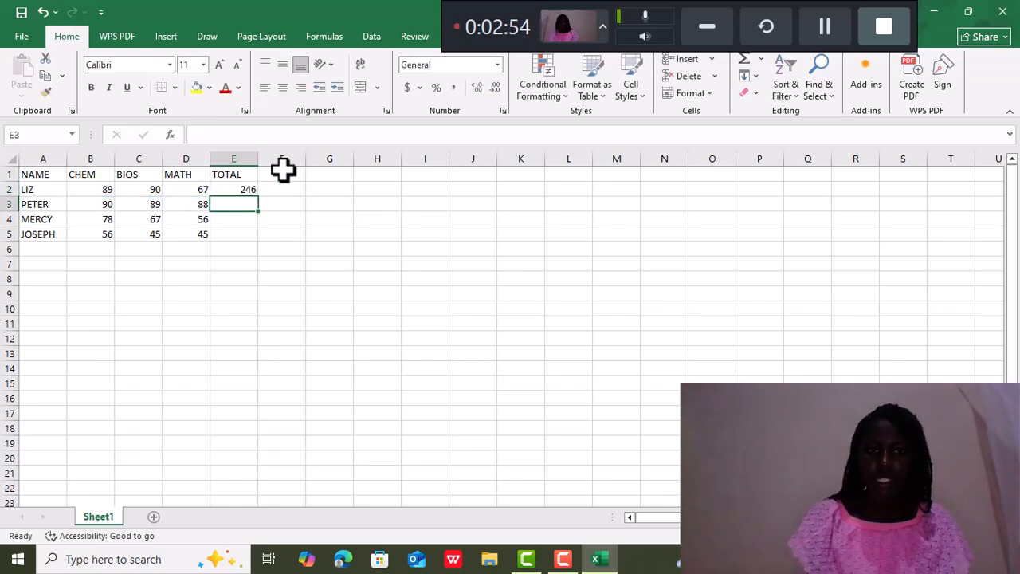
click(247, 187)
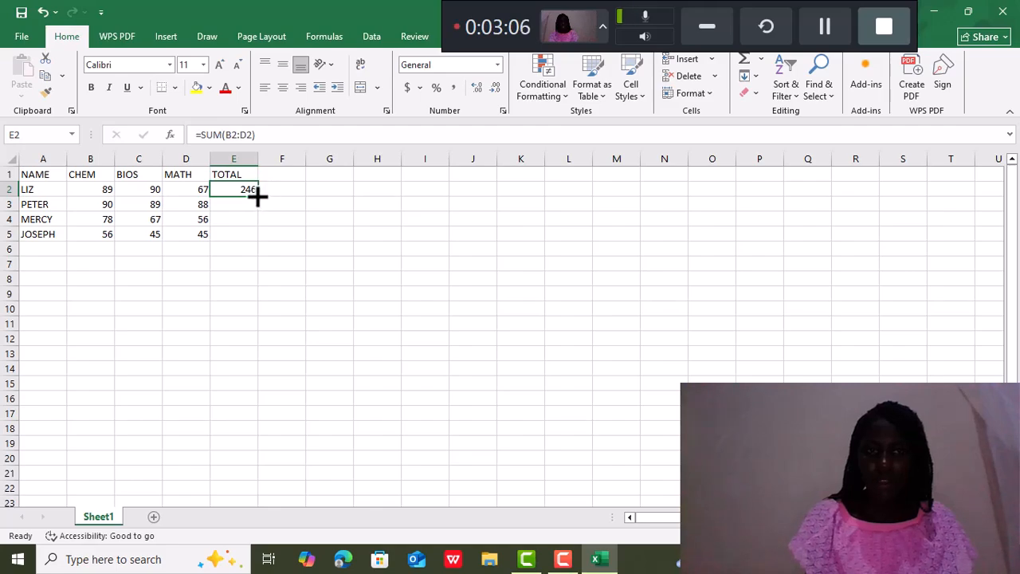
drag(260, 196, 262, 239)
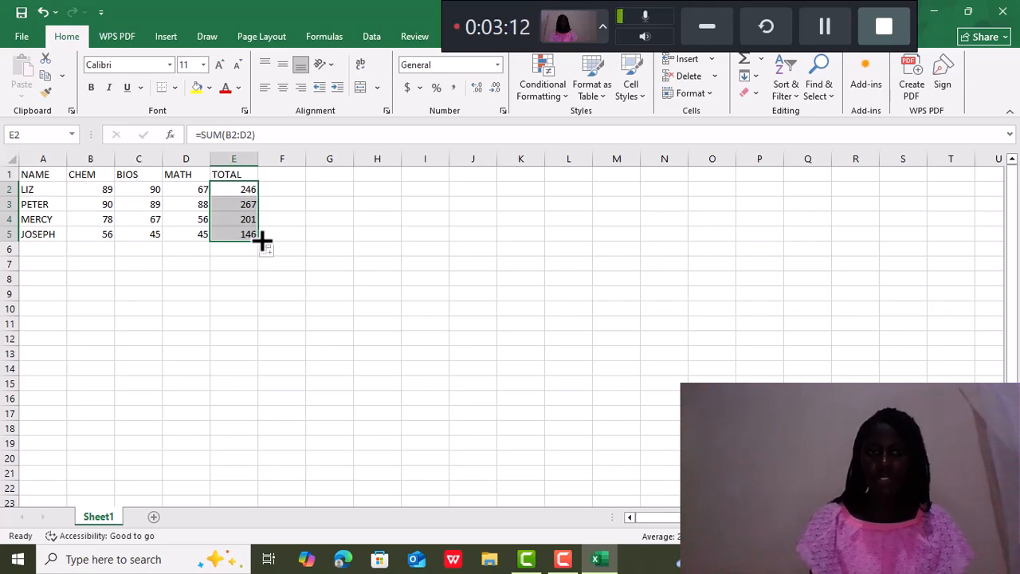
Step: Total the marks by addition in F2 with =(B2+C2+D2) and fill the formula down to F5
click(271, 186)
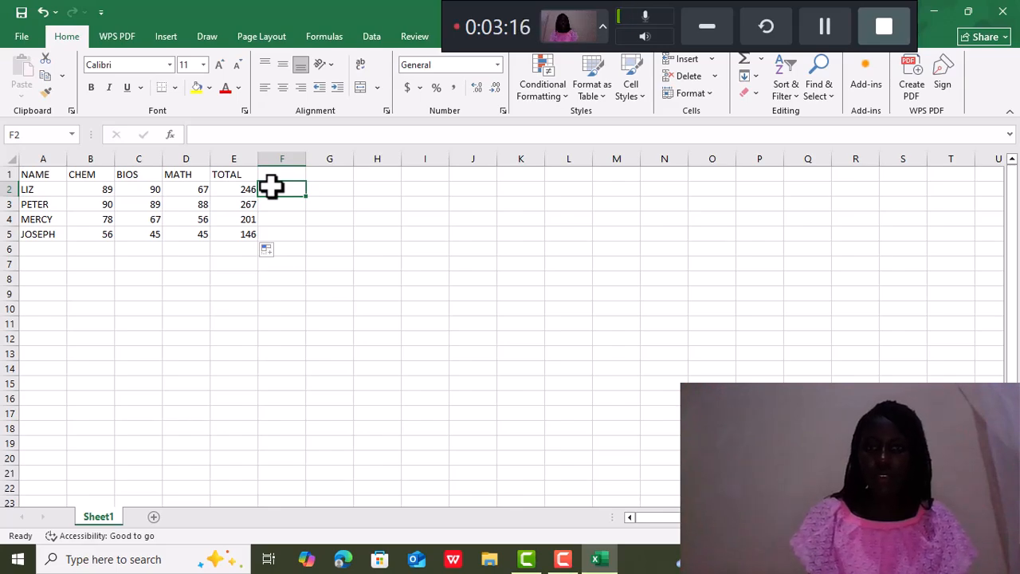
text(=)
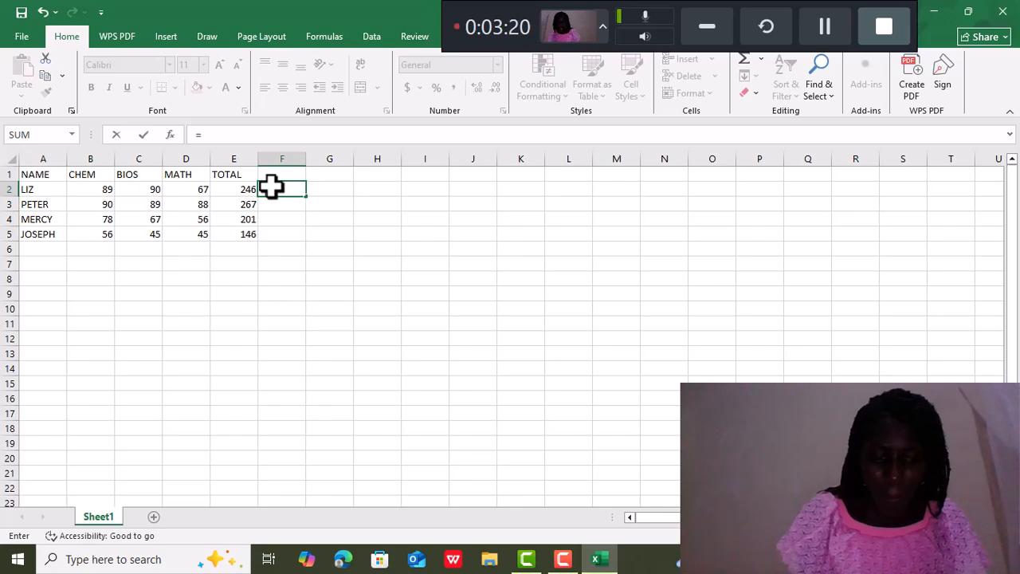
text(()
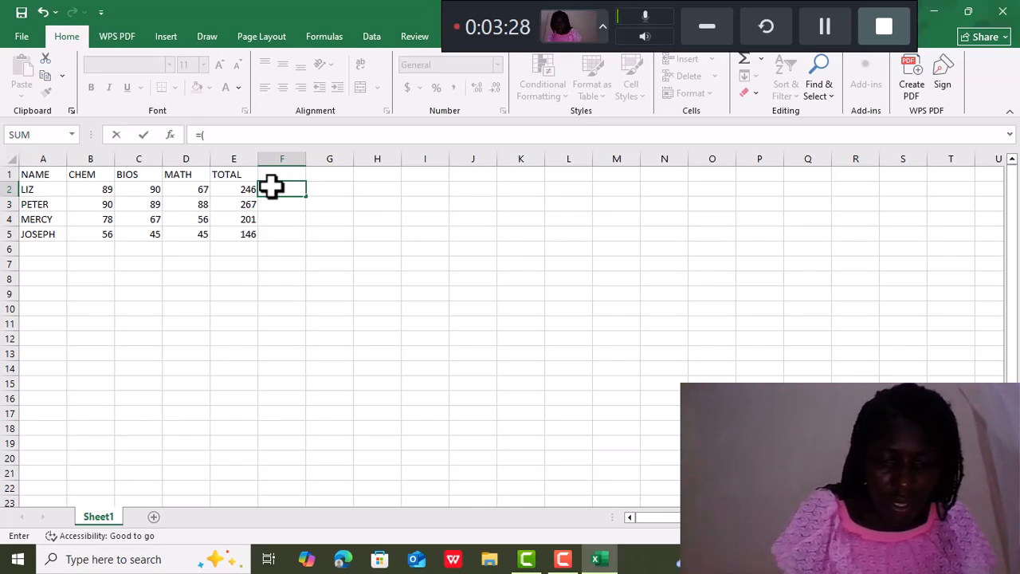
text(B2)
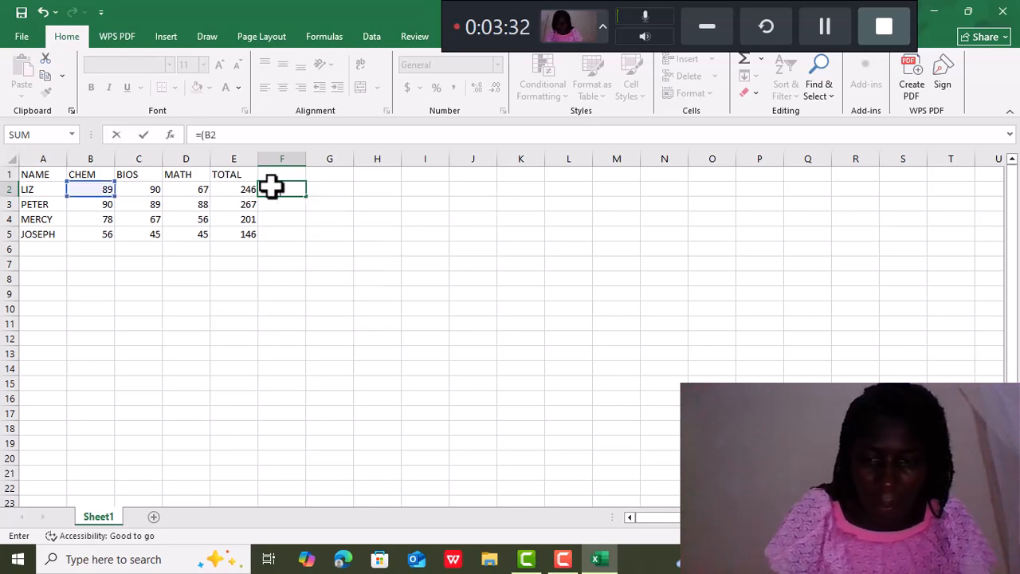
text(+C2)
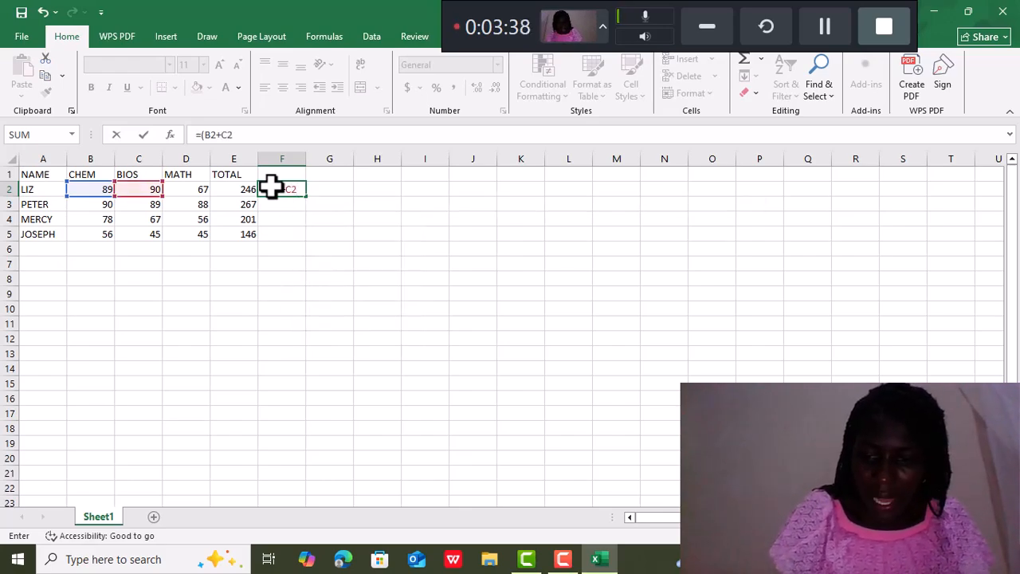
text(=)
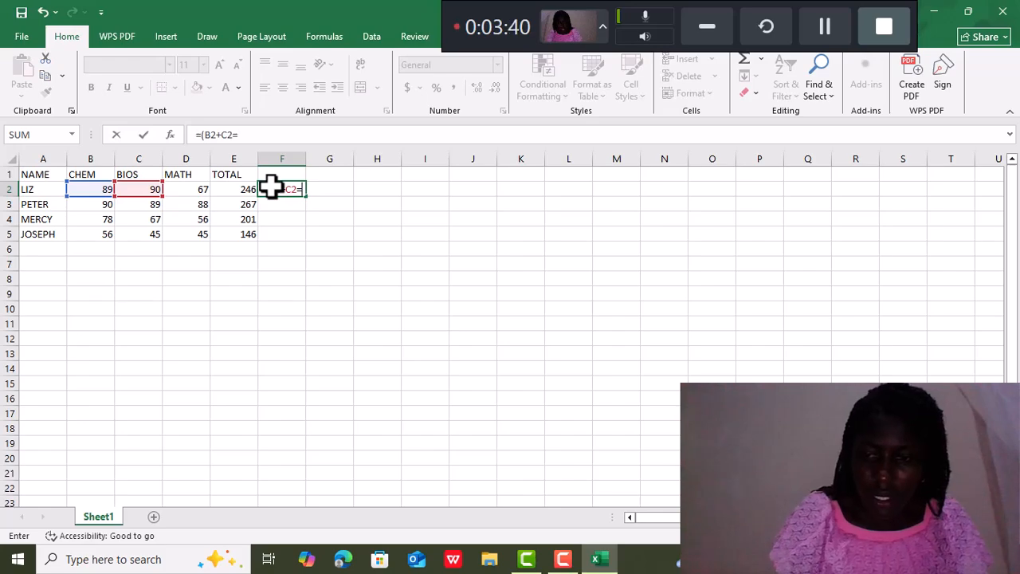
key(BackSpace)
text(+)
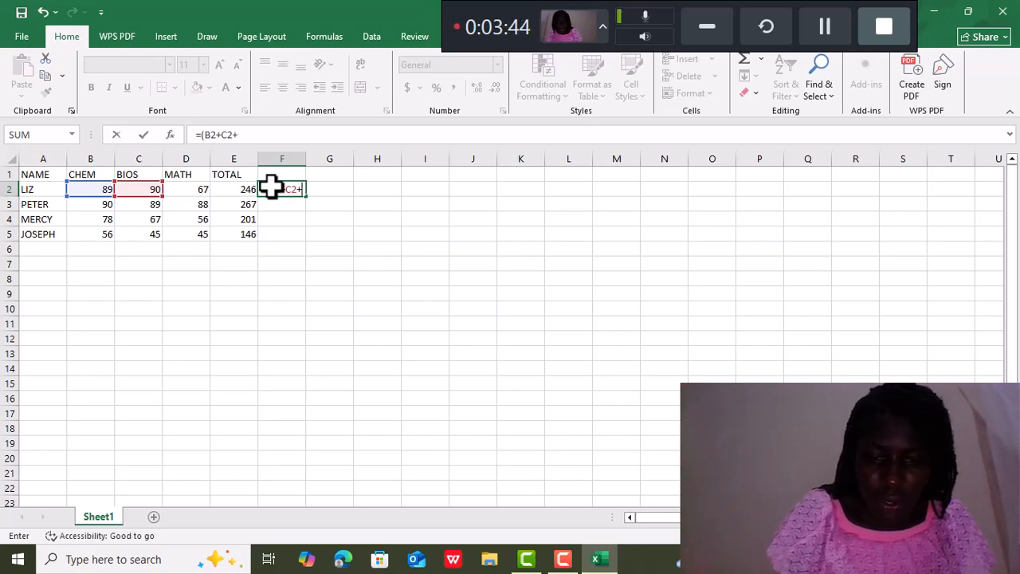
text(D)
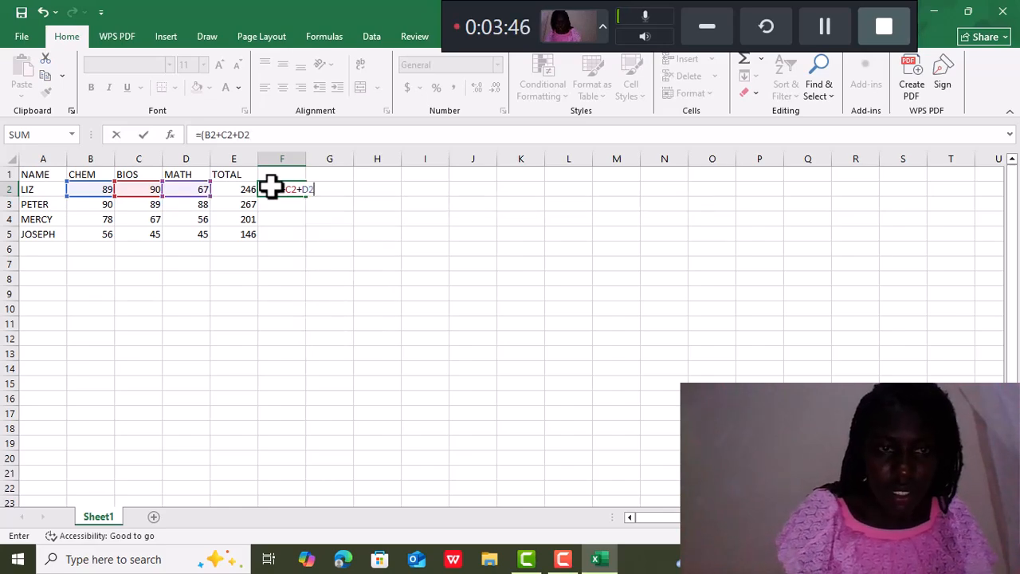
text(2)
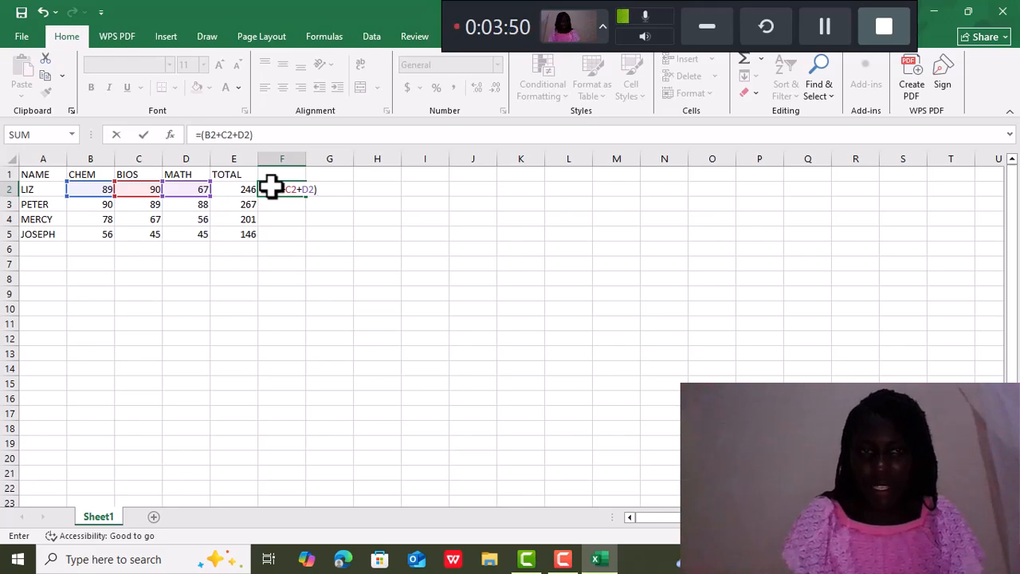
key(Return)
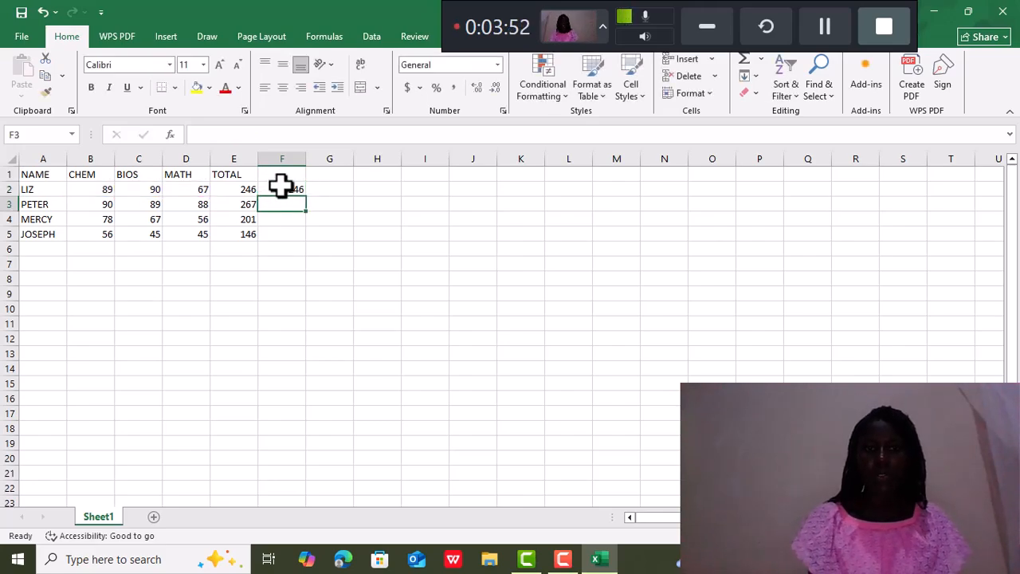
click(278, 188)
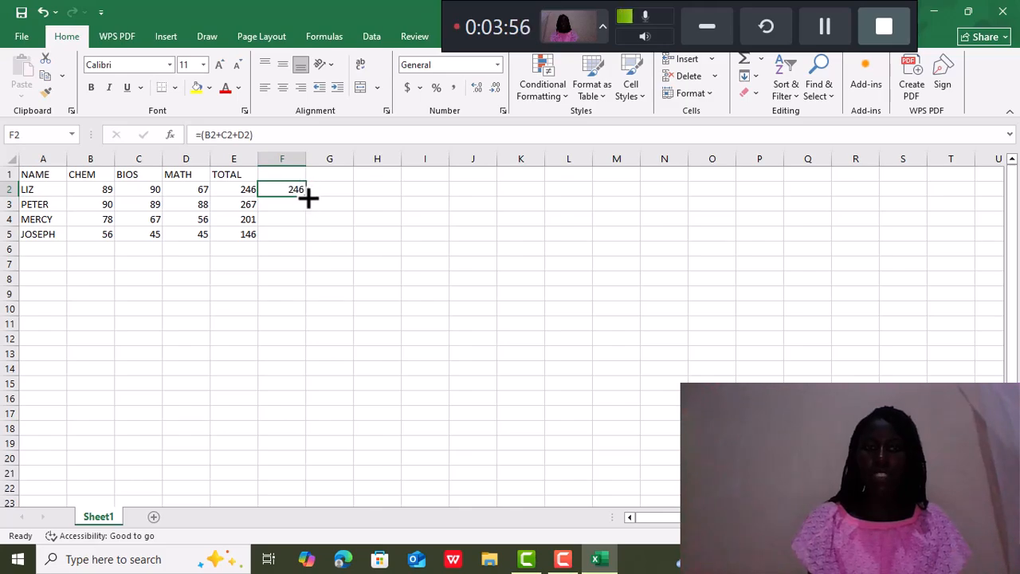
drag(308, 199, 313, 239)
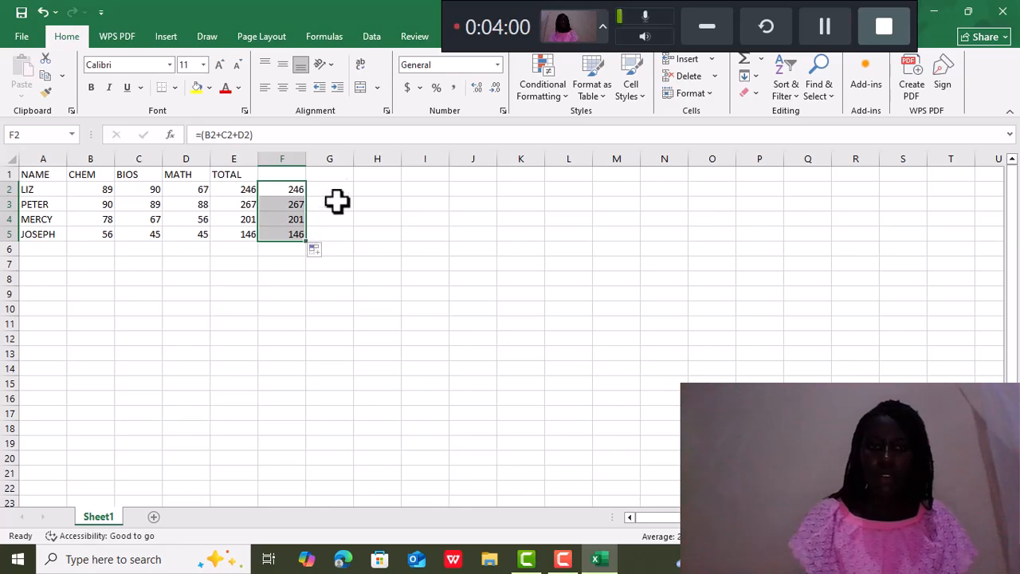
Step: Add the column heading AVERAGE in cell G1
click(337, 175)
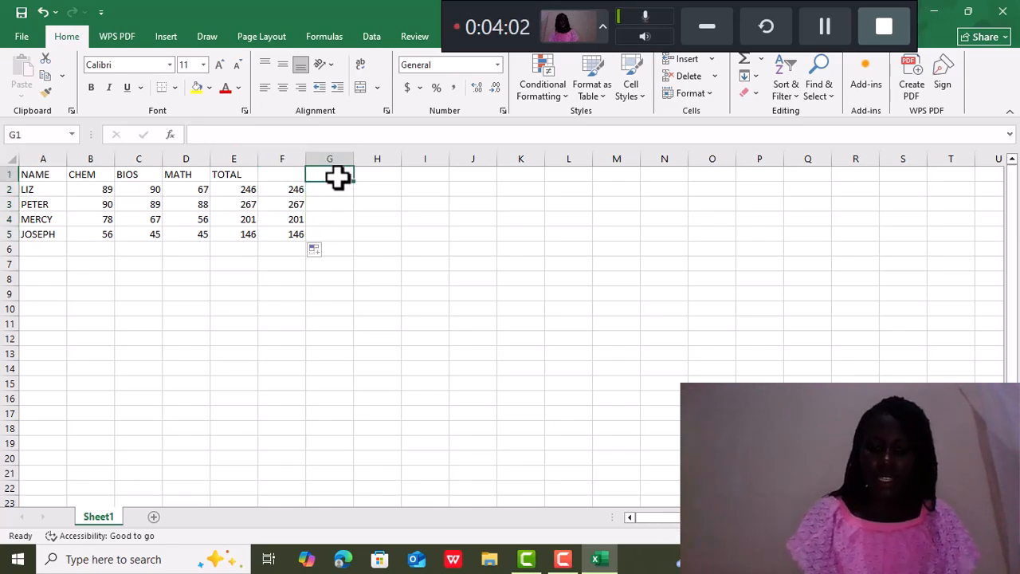
text(AV)
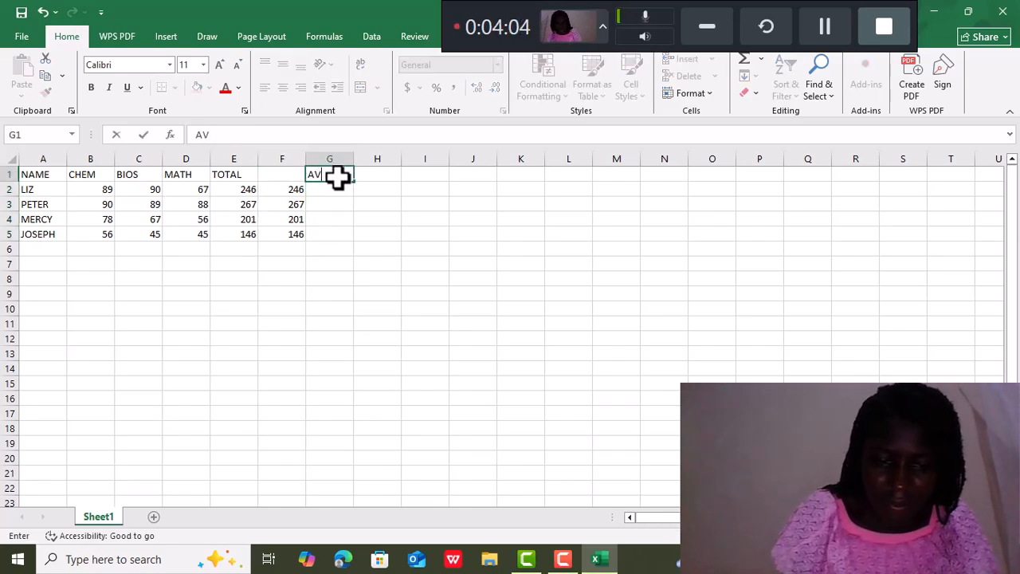
text(ERAGE)
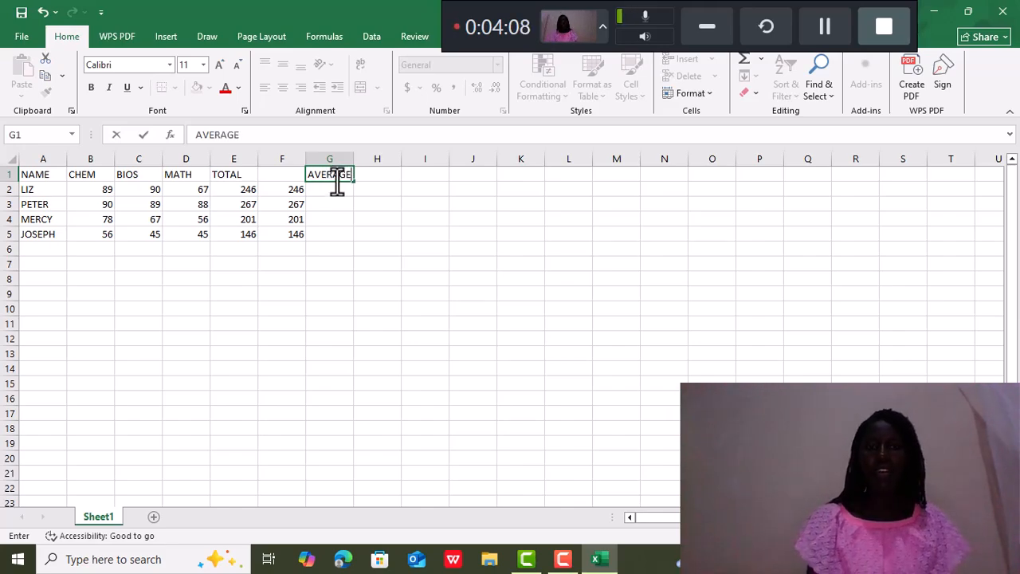
click(338, 188)
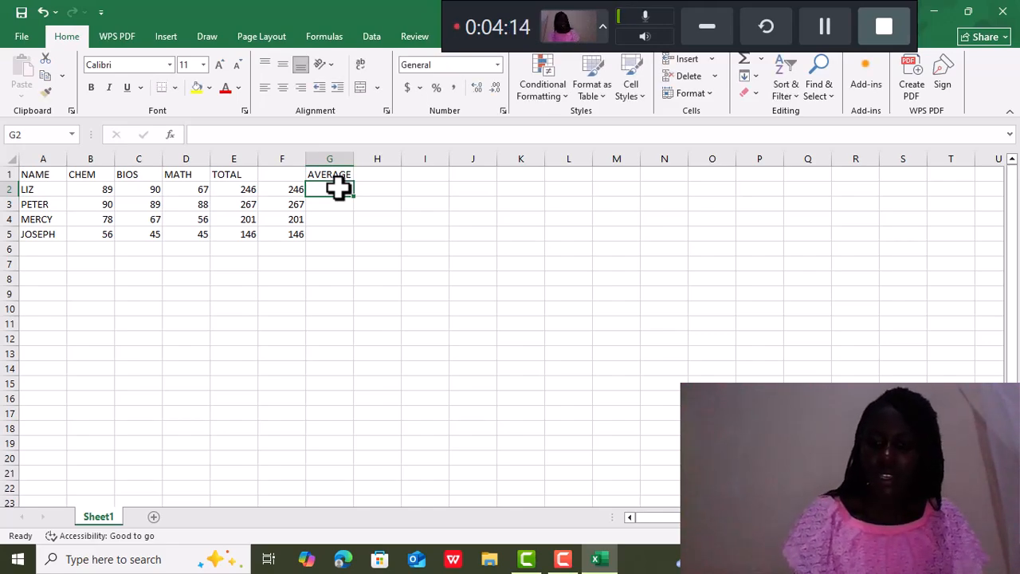
Step: Average the first student's marks in G2 with =AVERAGE(B2:D2) and fill the formula down to G5
text(=AV)
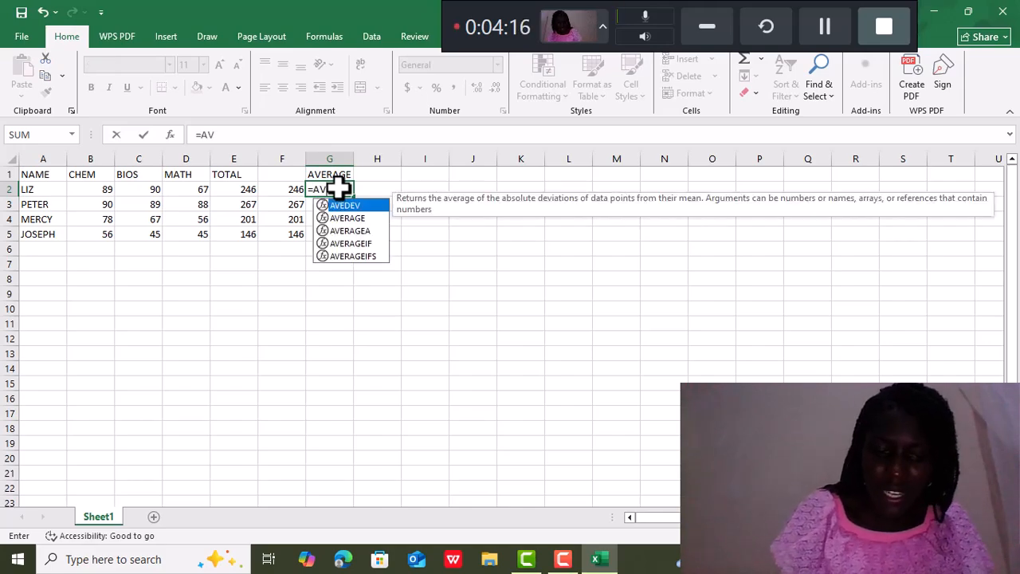
text(ERAGE)
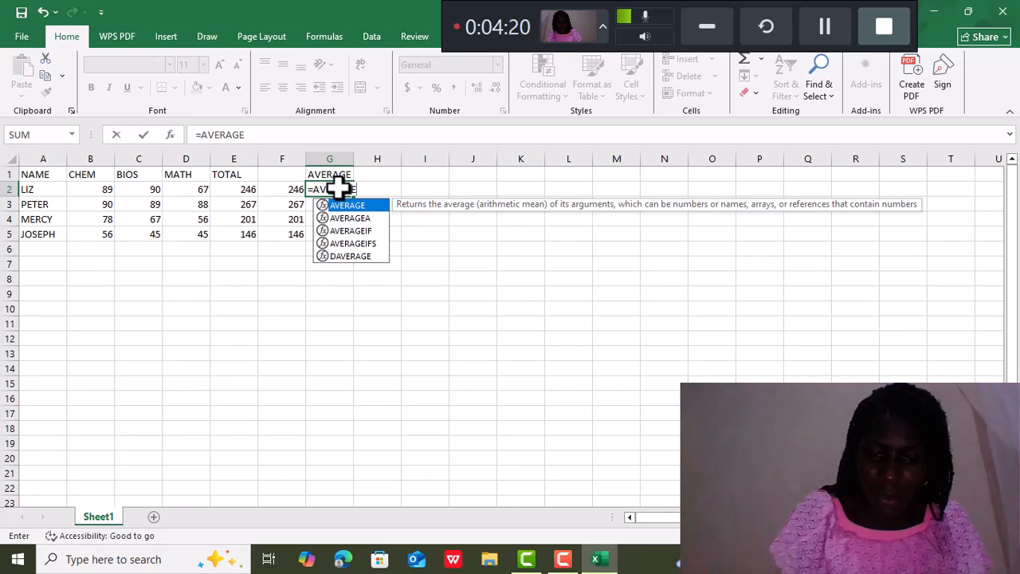
text(()
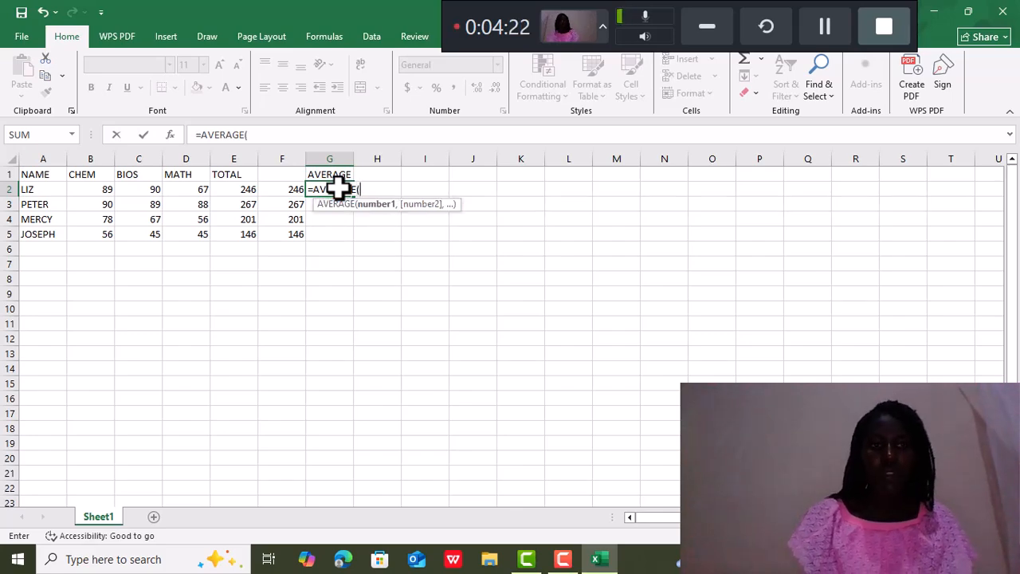
click(94, 191)
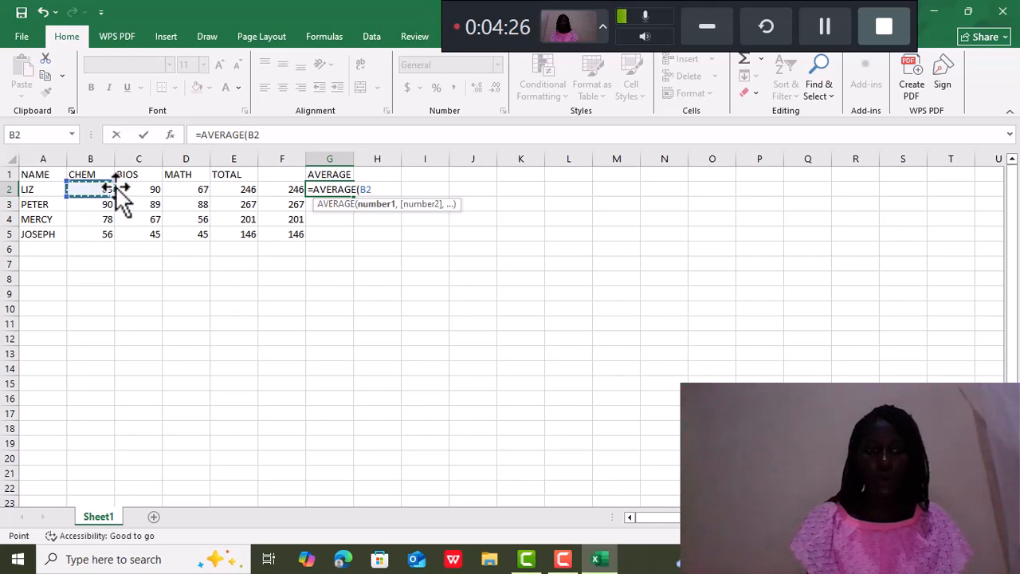
drag(114, 196, 193, 194)
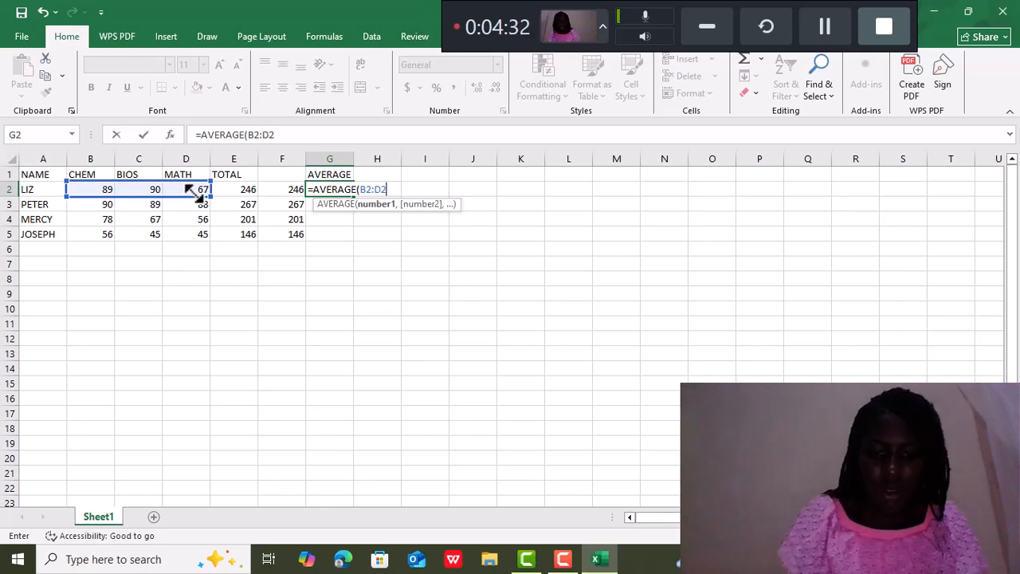
text())
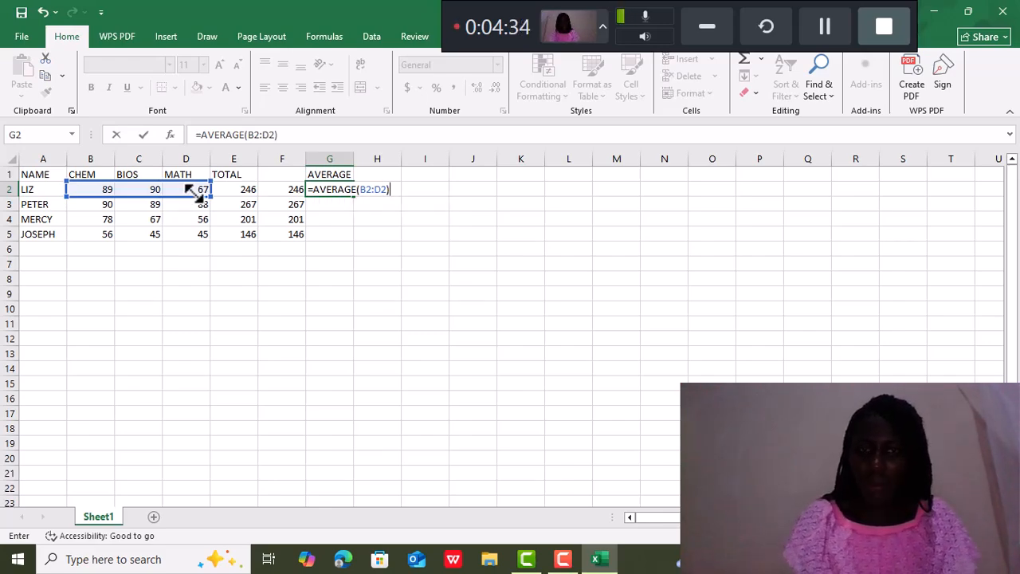
key(Return)
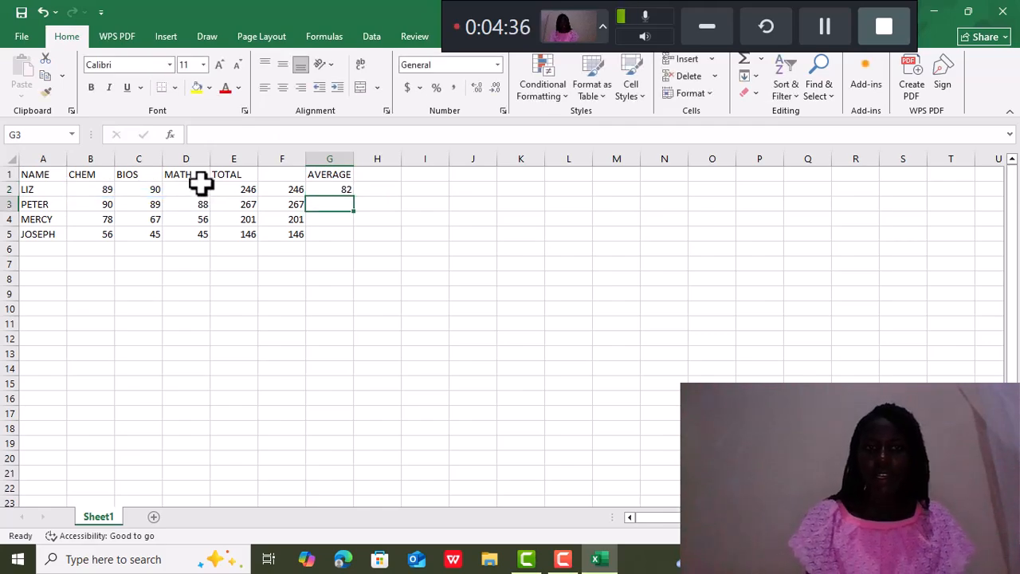
click(345, 188)
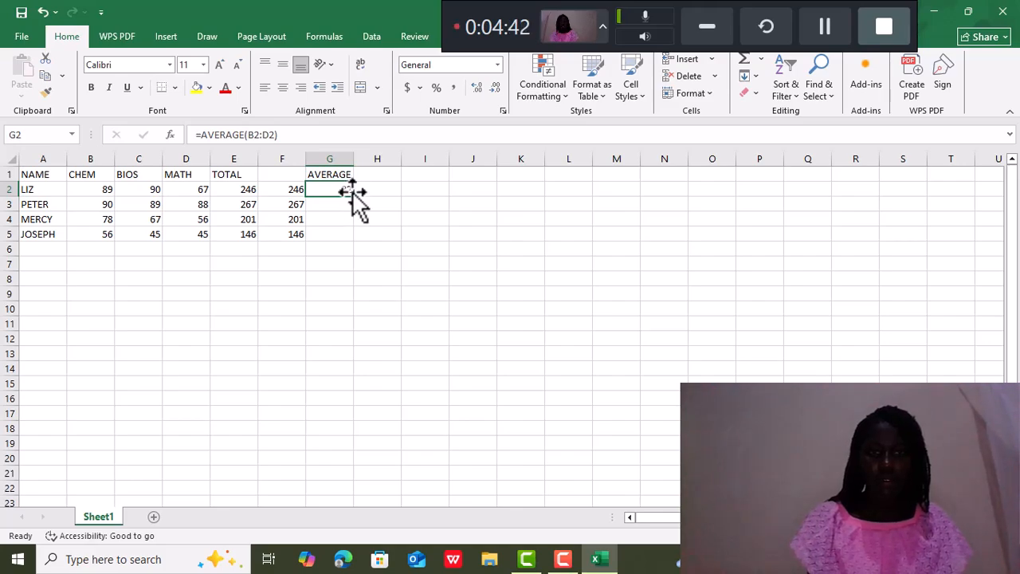
drag(355, 200, 355, 244)
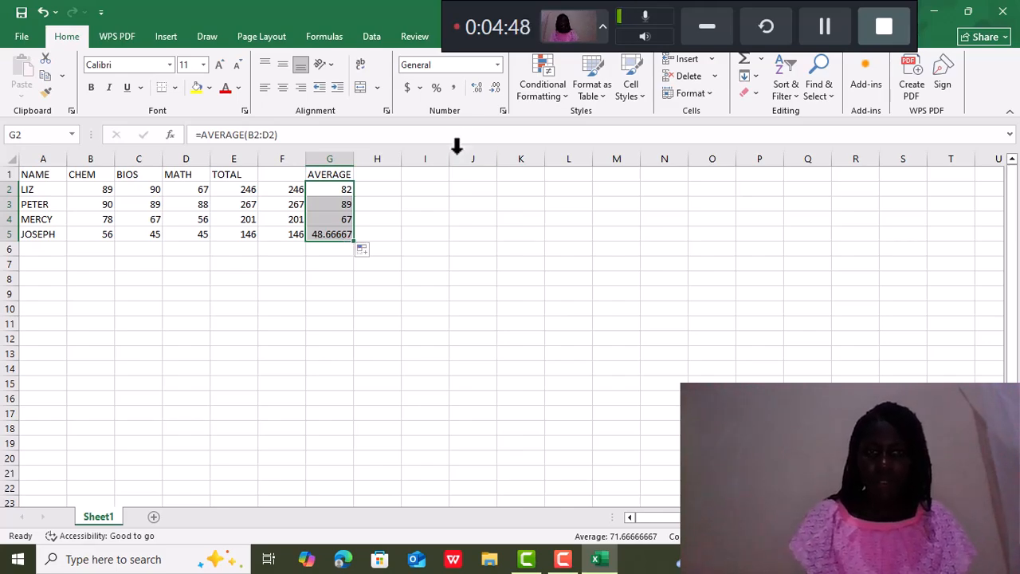
Step: Calculate the average by division in H2 with =((B2+C2+D2)/3) and fill the formula down to H5
click(375, 186)
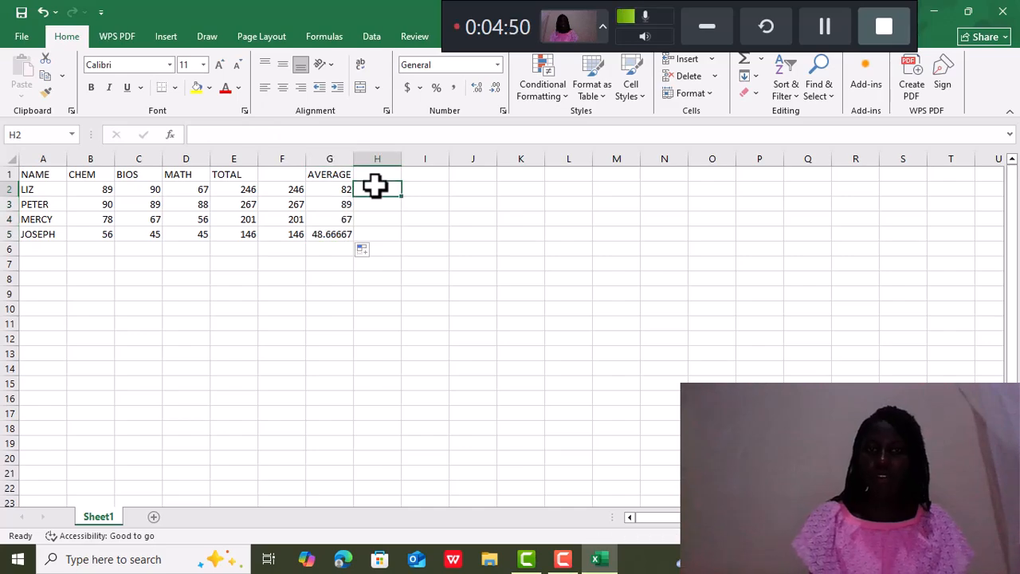
text(=)
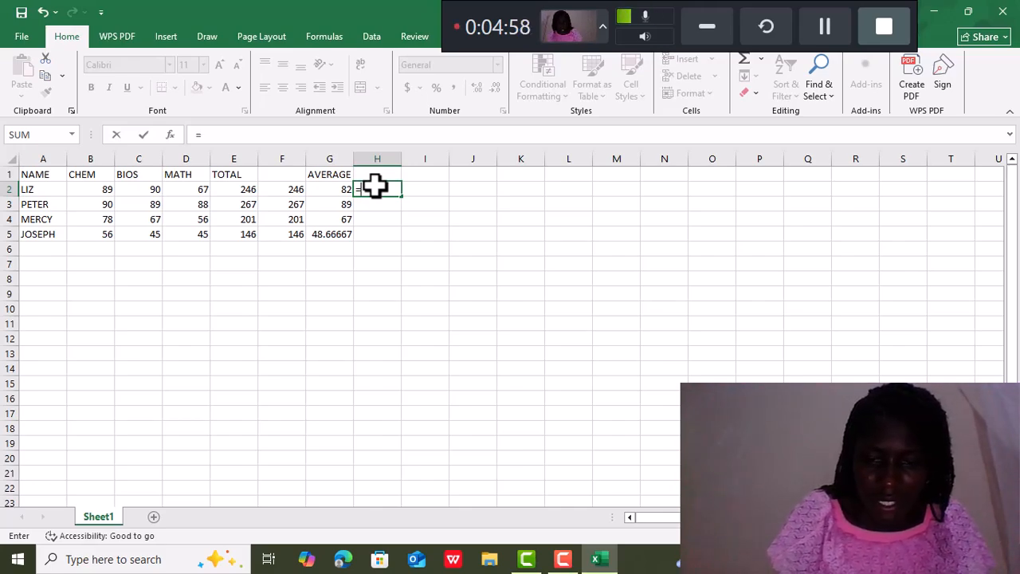
text((()
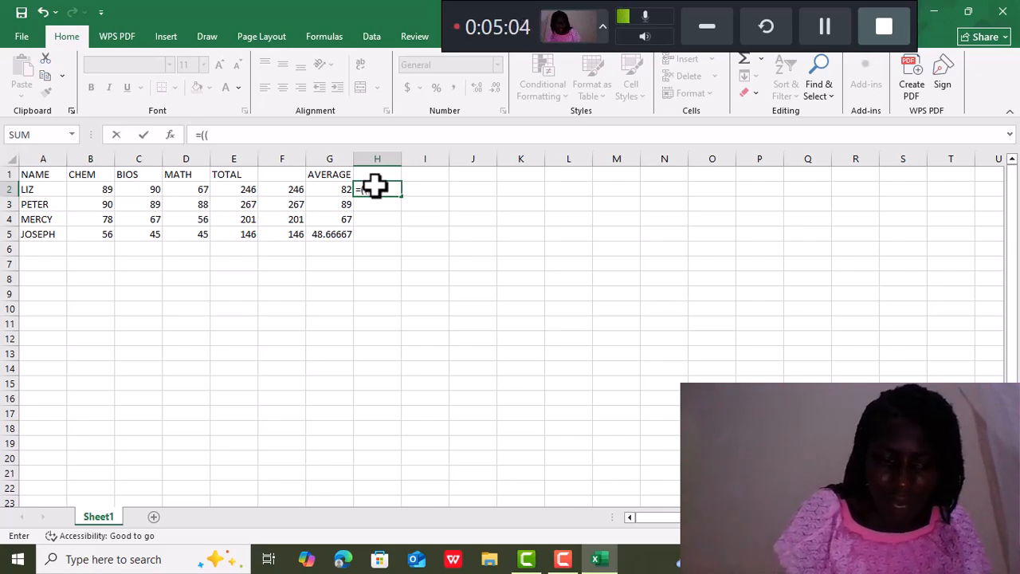
click(102, 189)
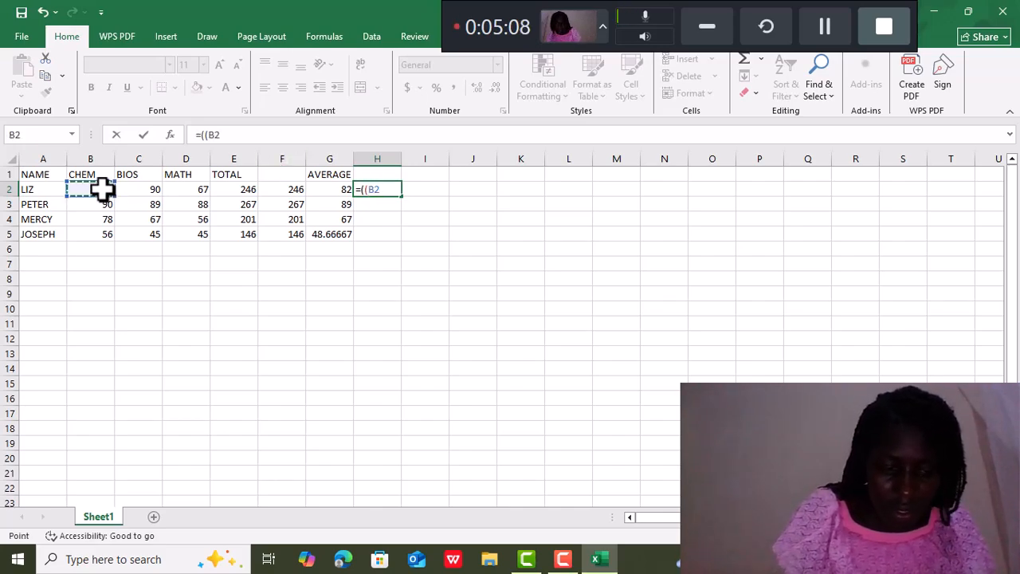
text(+)
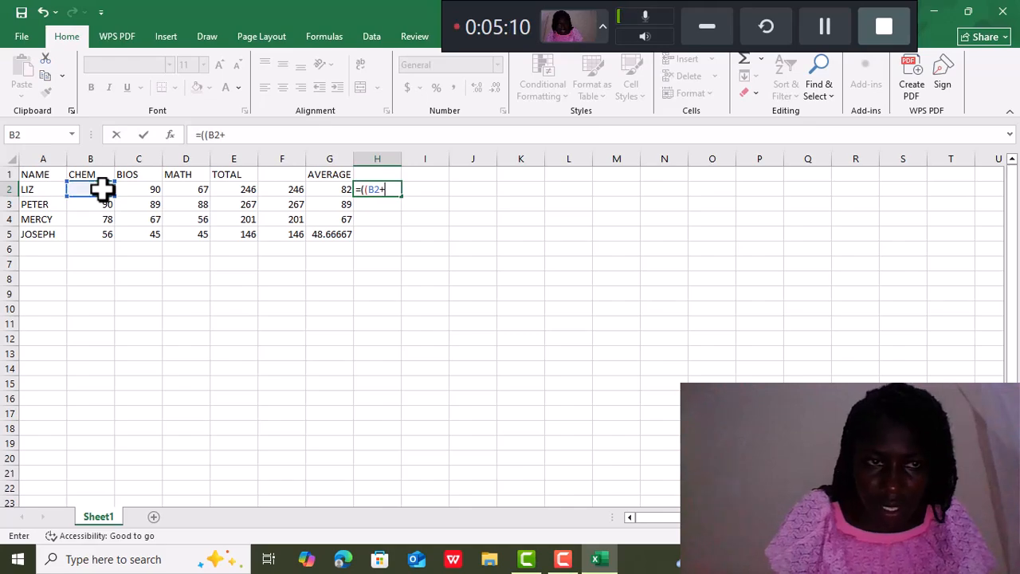
click(141, 187)
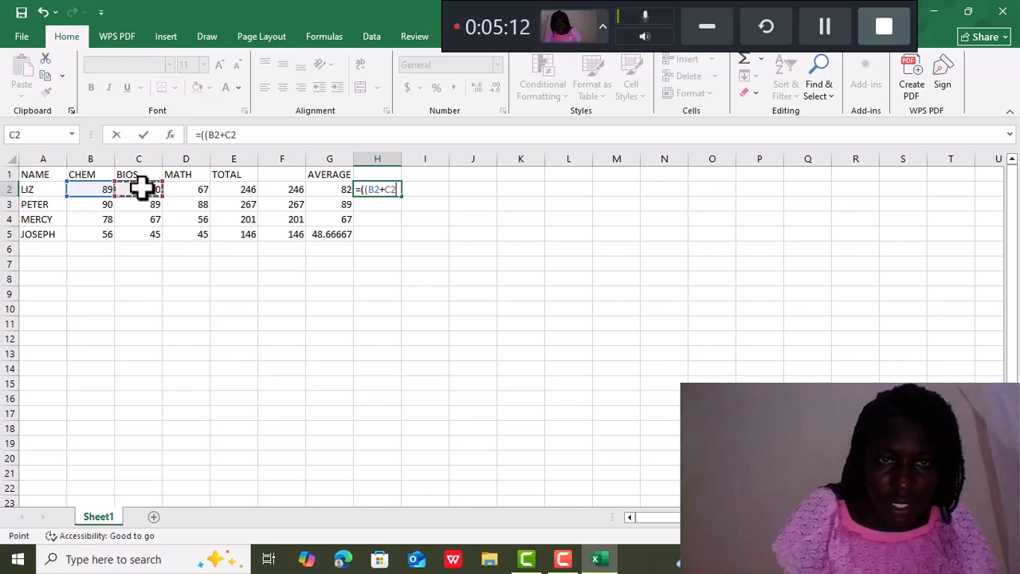
text(+)
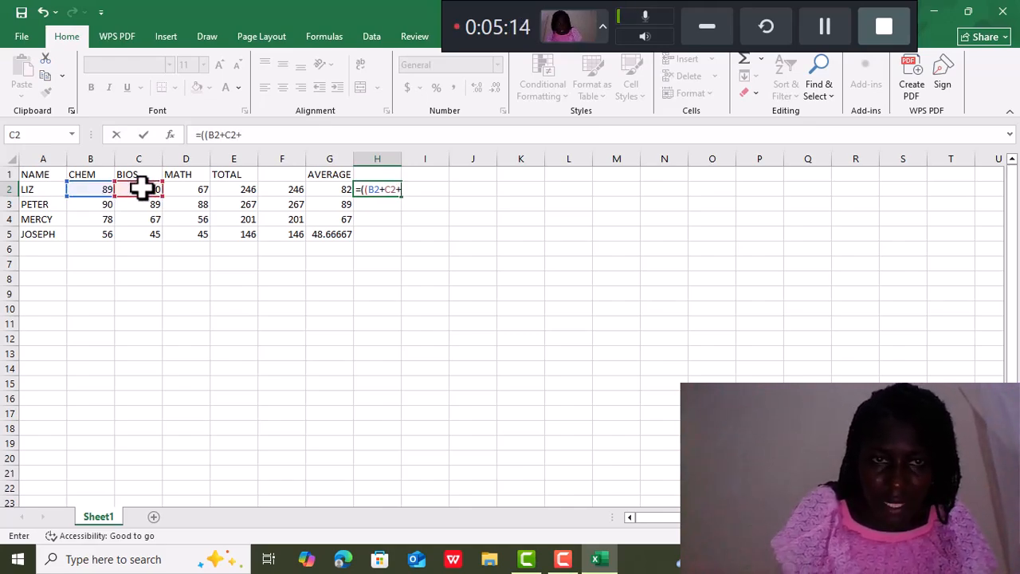
click(182, 188)
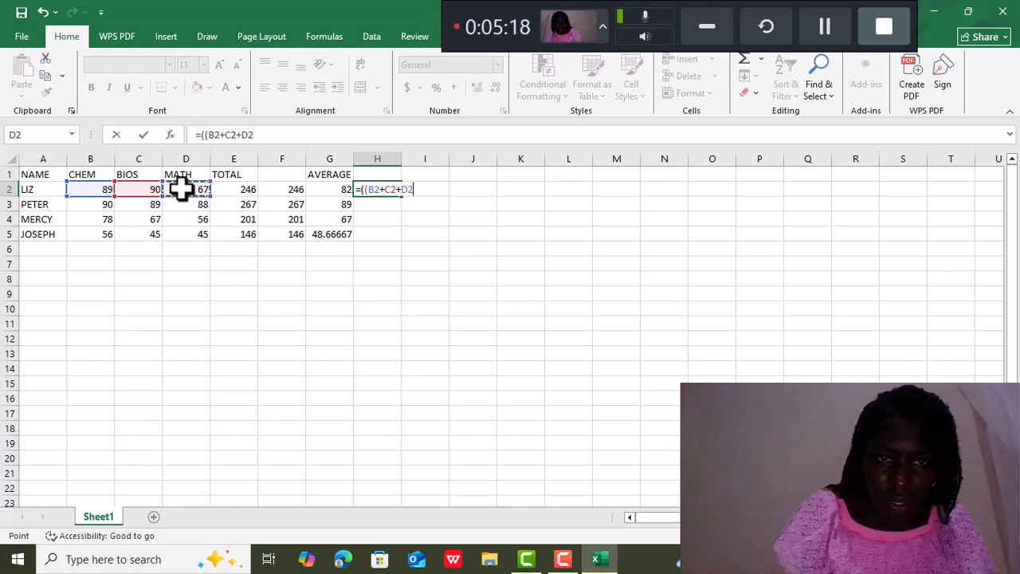
text())
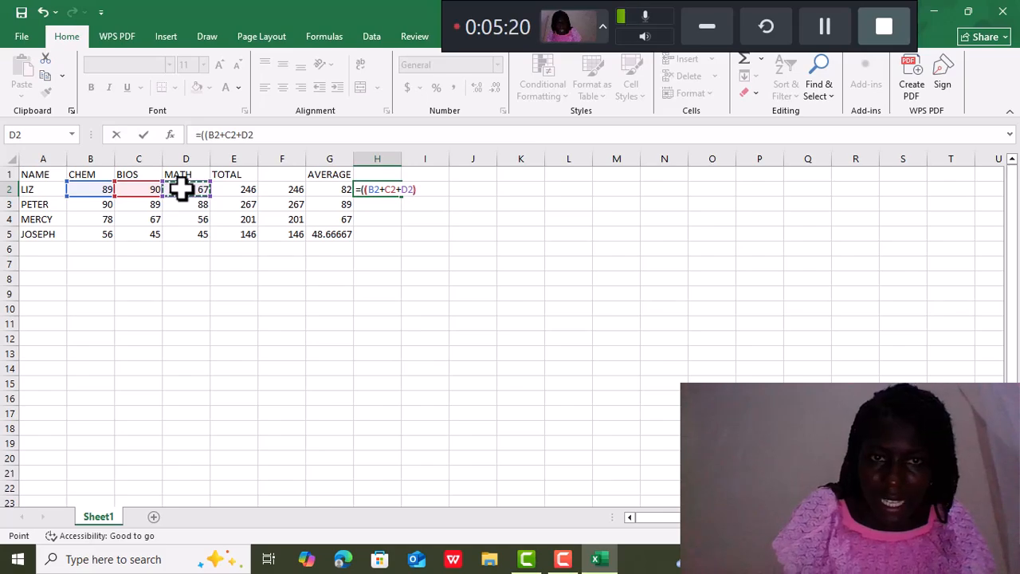
text())
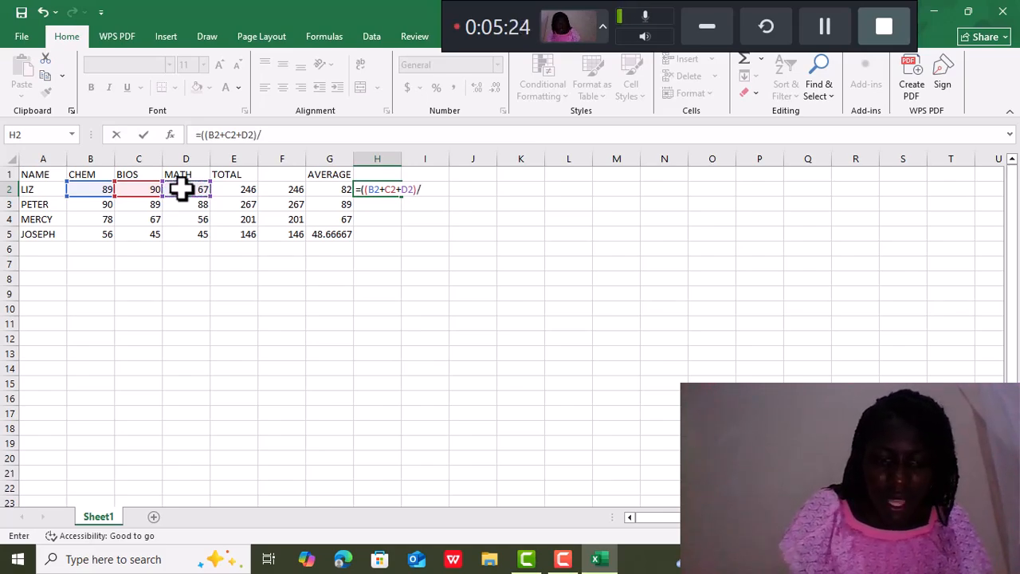
text(3)
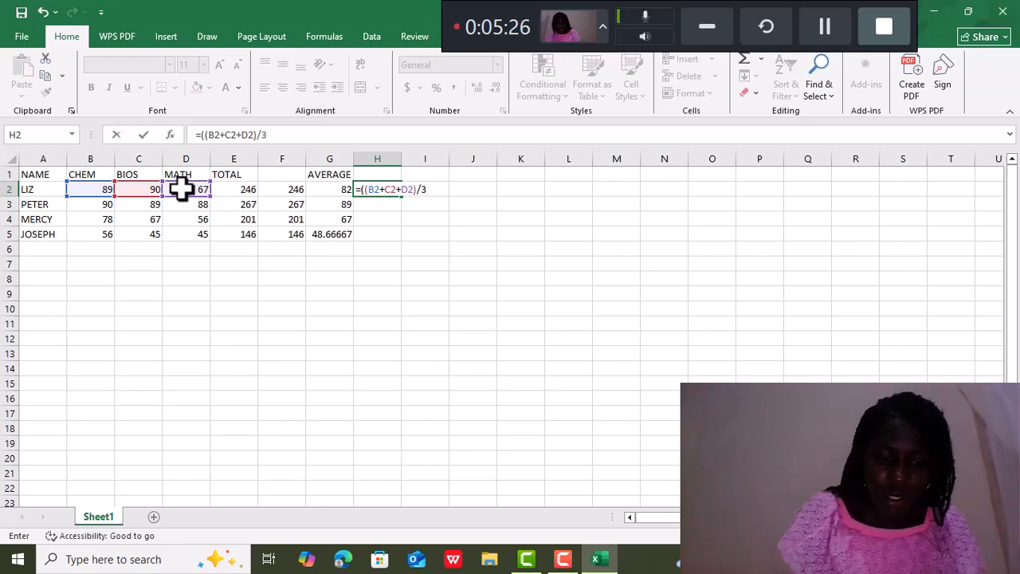
text())
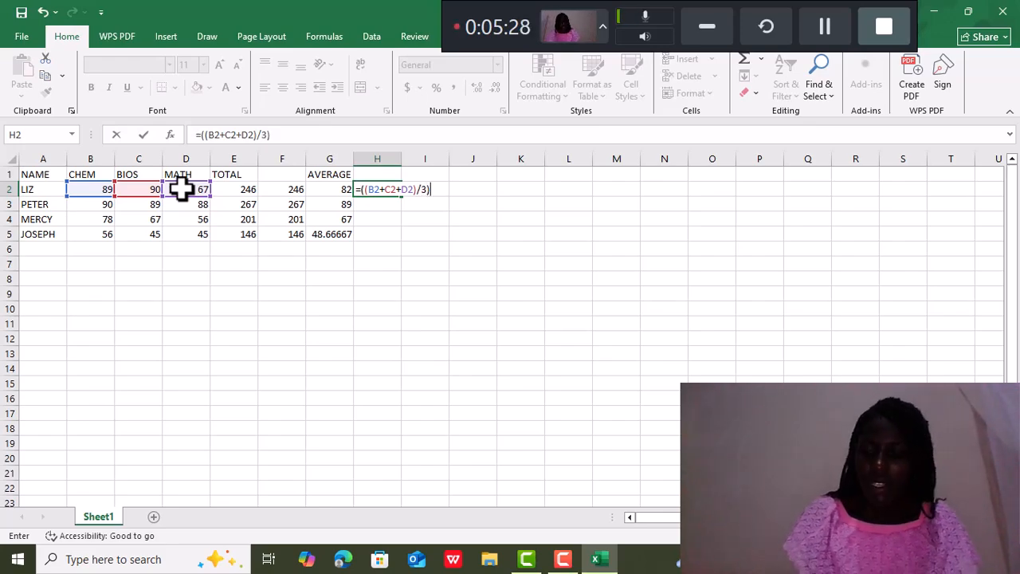
key(Return)
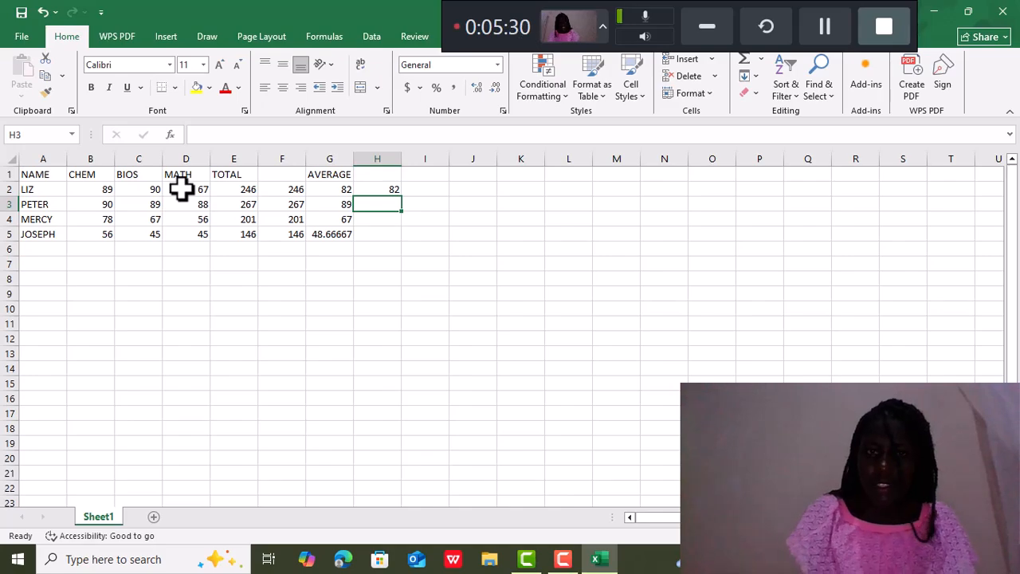
click(384, 189)
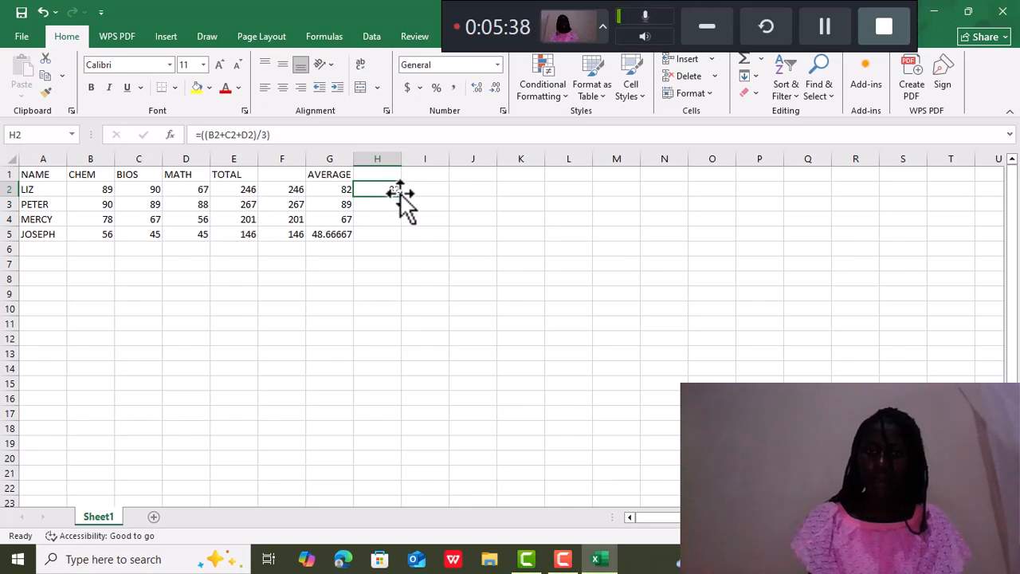
drag(401, 198, 402, 247)
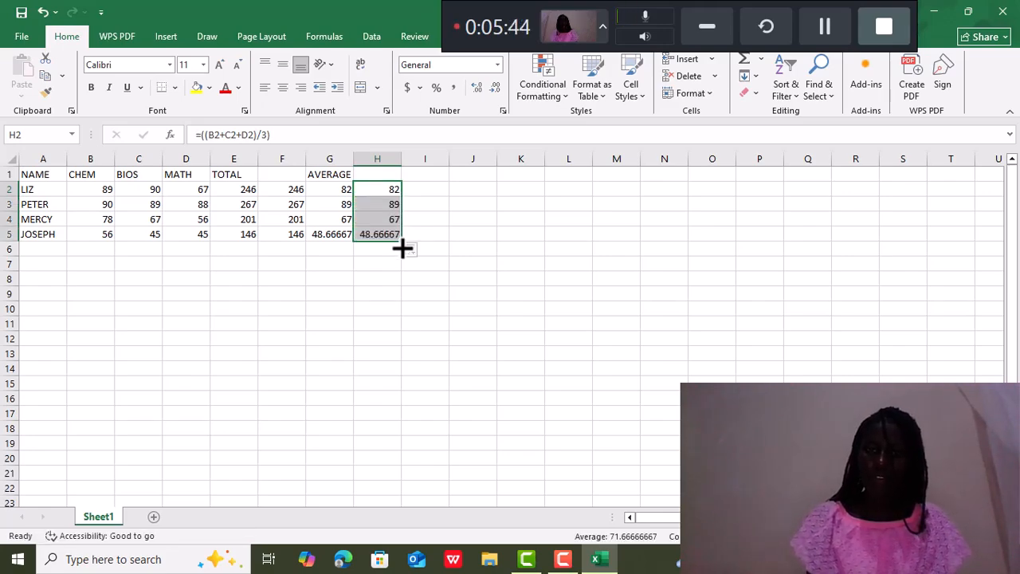
Step: Add the column heading POSITION in cell I1
click(427, 177)
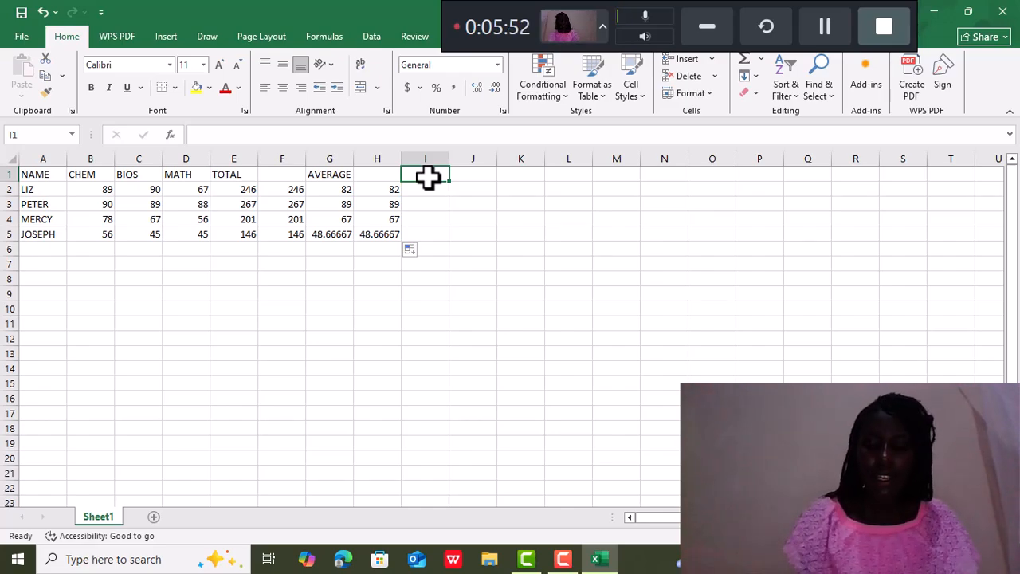
text(RA)
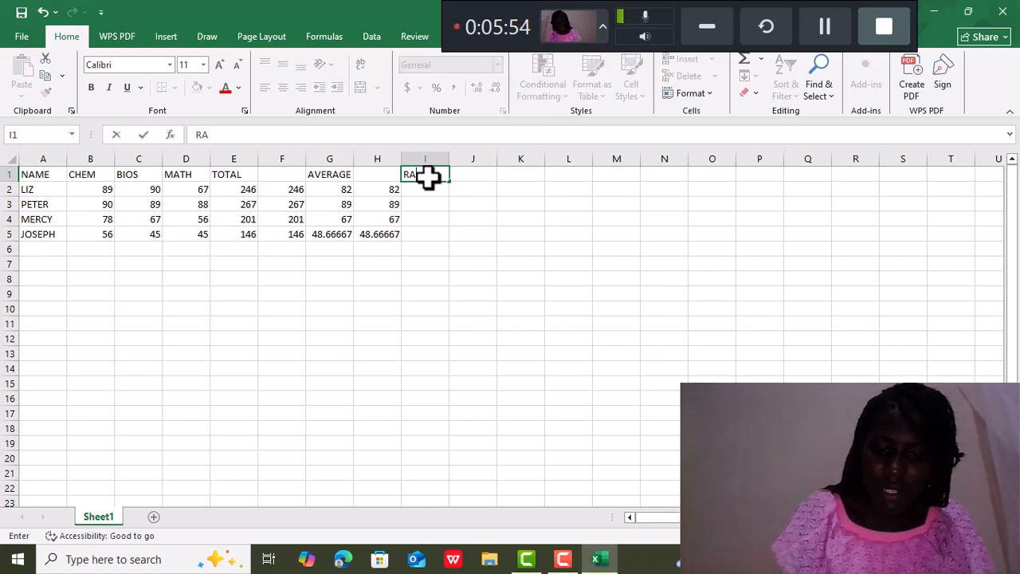
text(NK)
key(BackSpace)
key(BackSpace)
key(BackSpace)
key(BackSpace)
text(P)
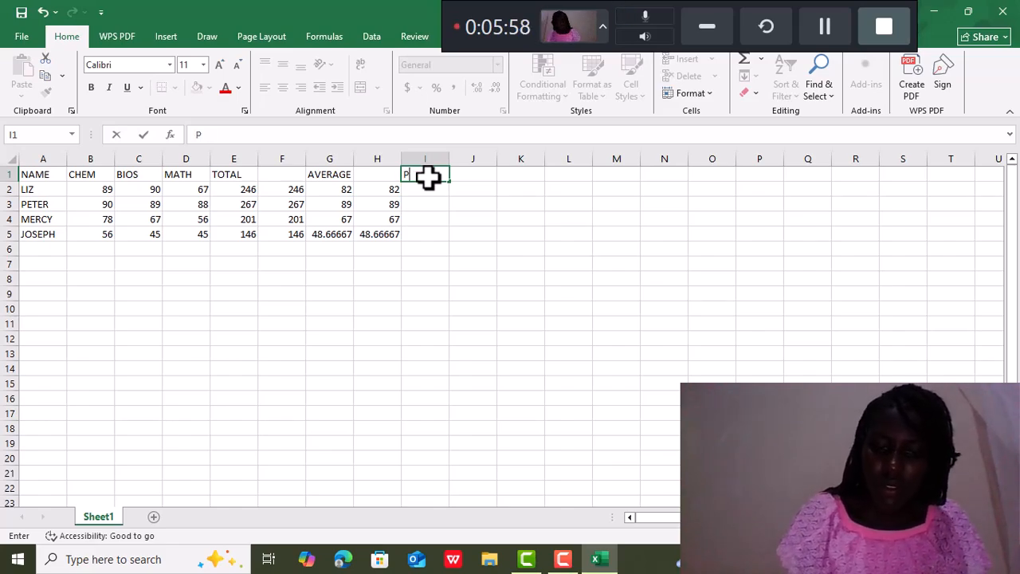
text(OSITION)
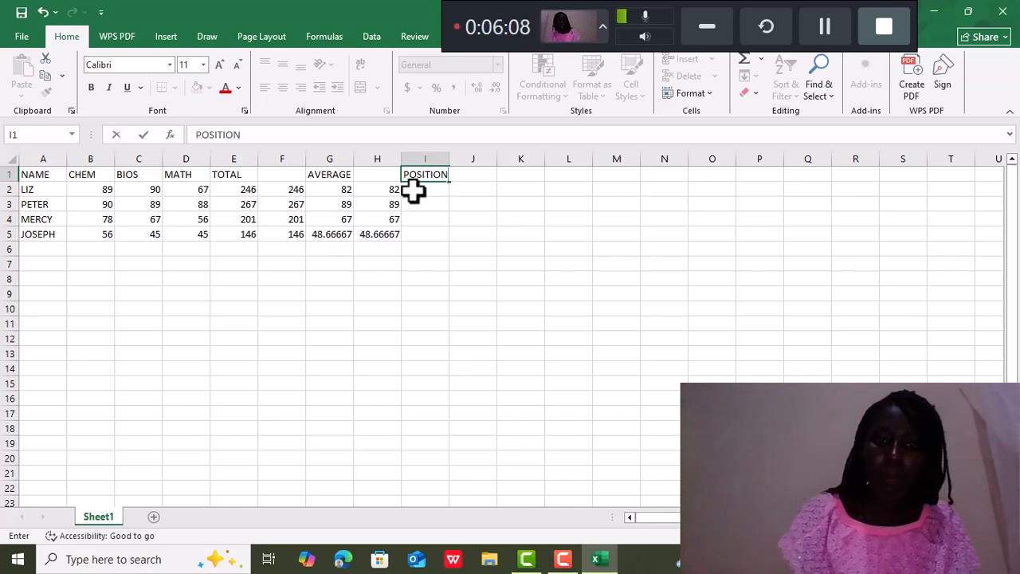
Step: Start a ranking formula in I2 with the first student's average as the number to rank: =RANK(G2,
click(411, 190)
text(=)
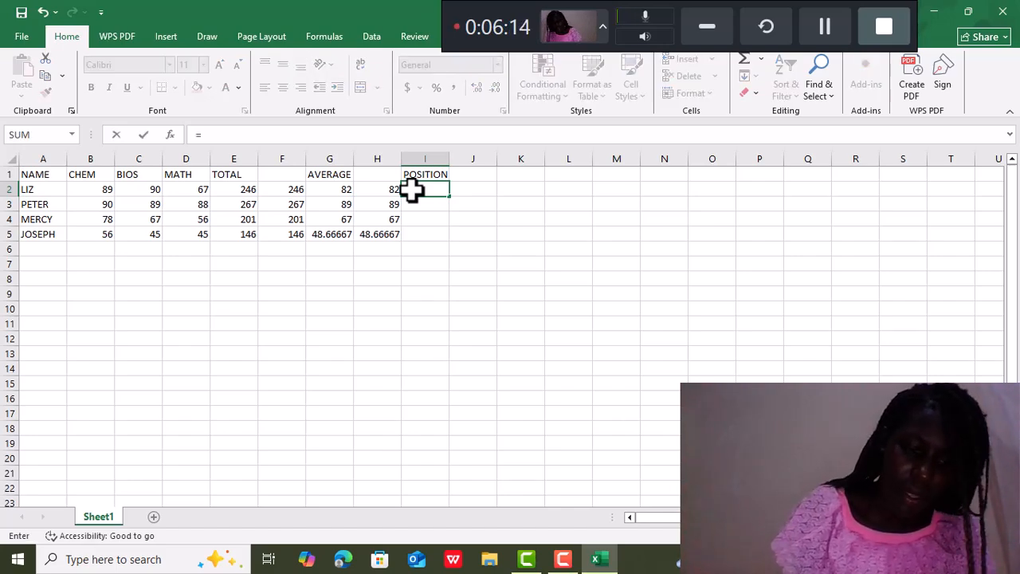
text(RA)
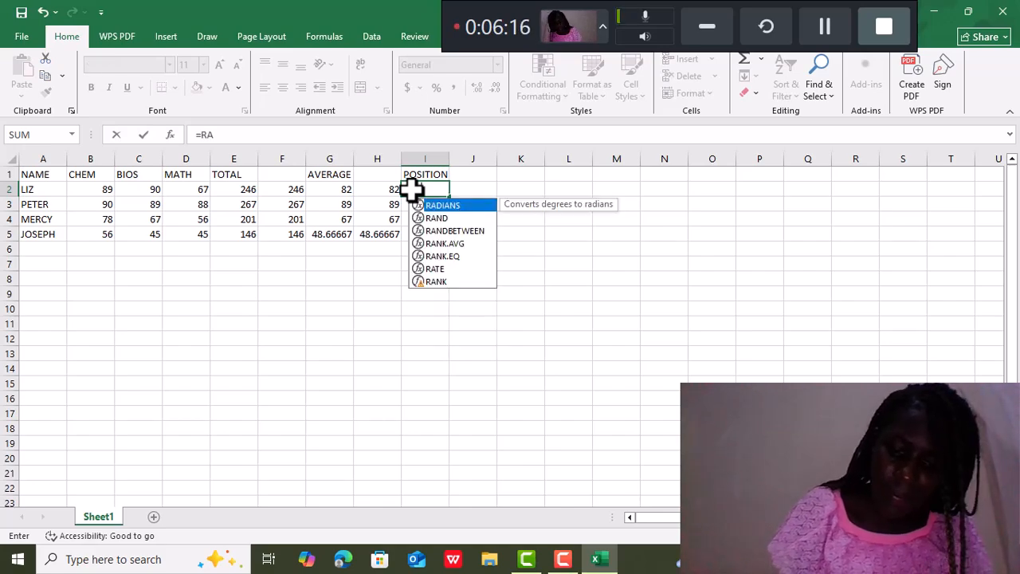
text(NK)
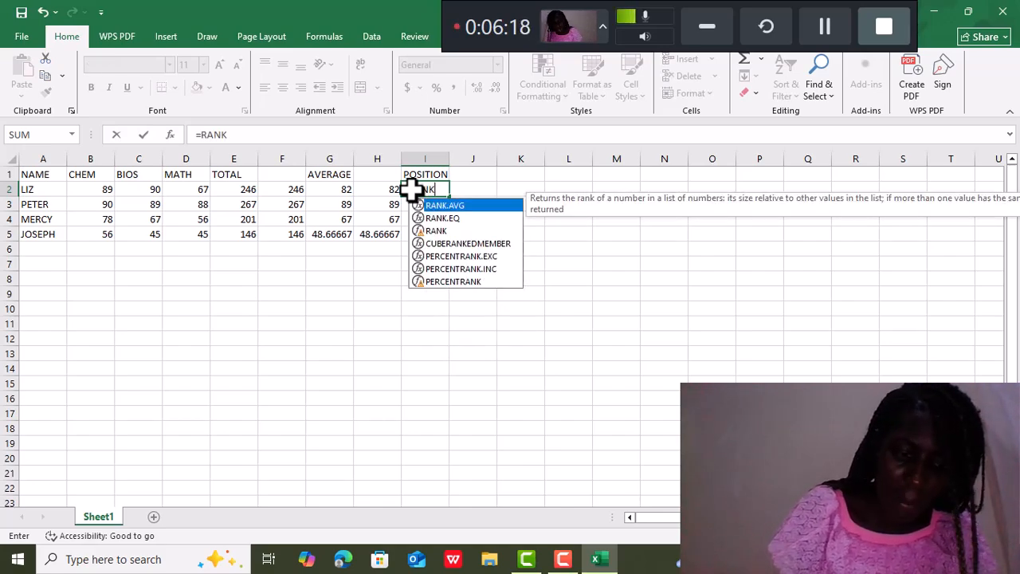
text(()
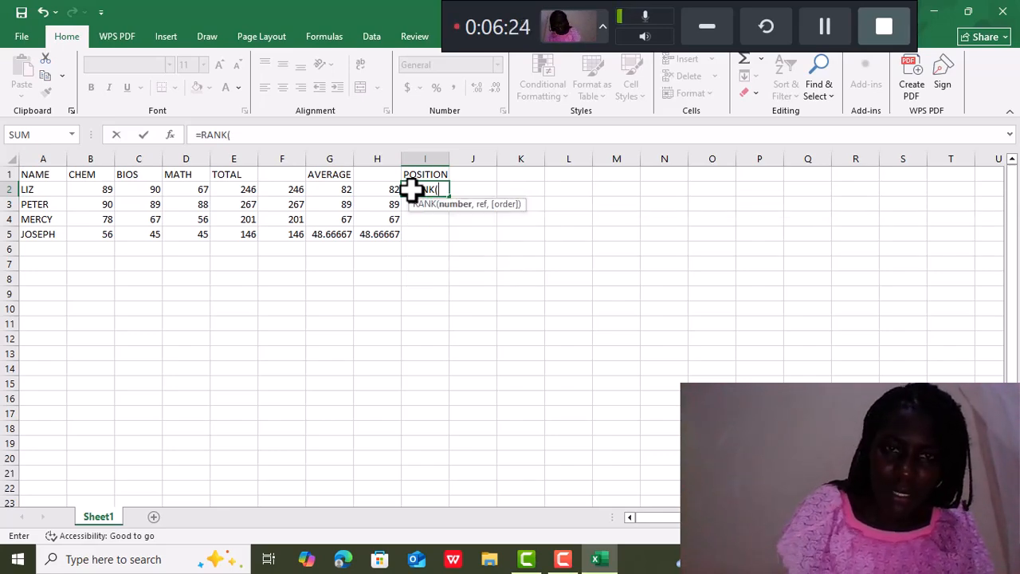
click(339, 188)
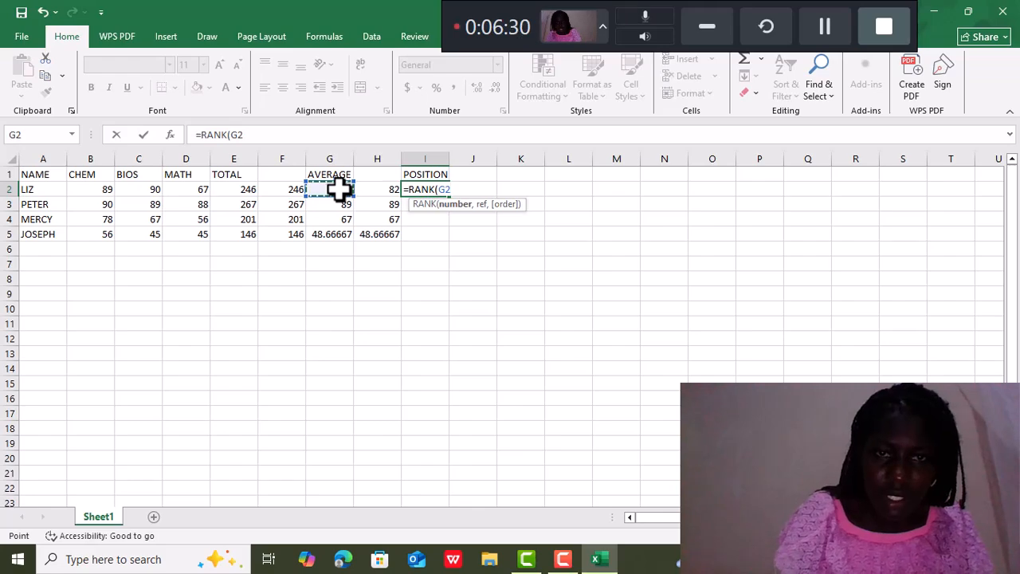
text(,)
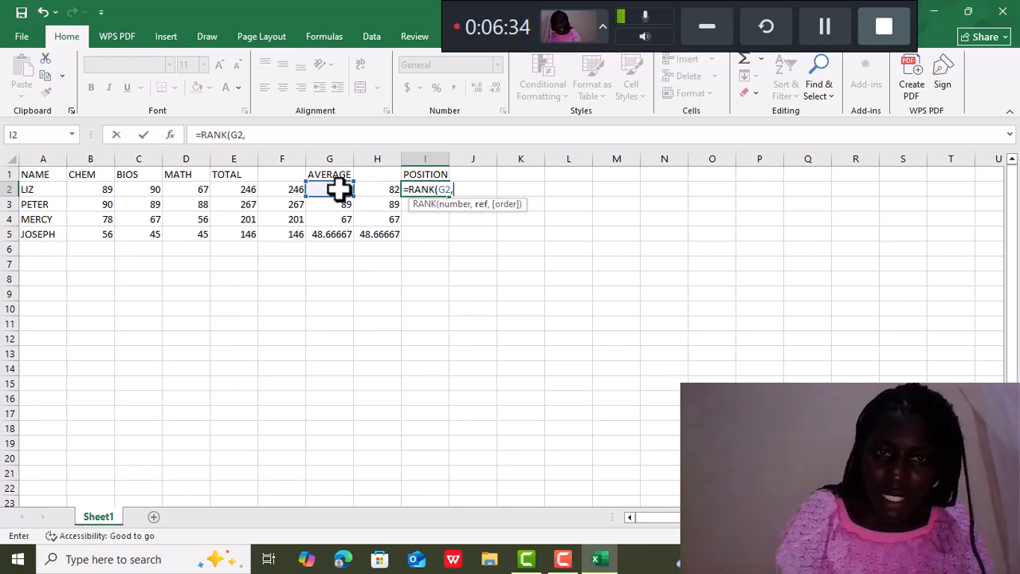
click(338, 189)
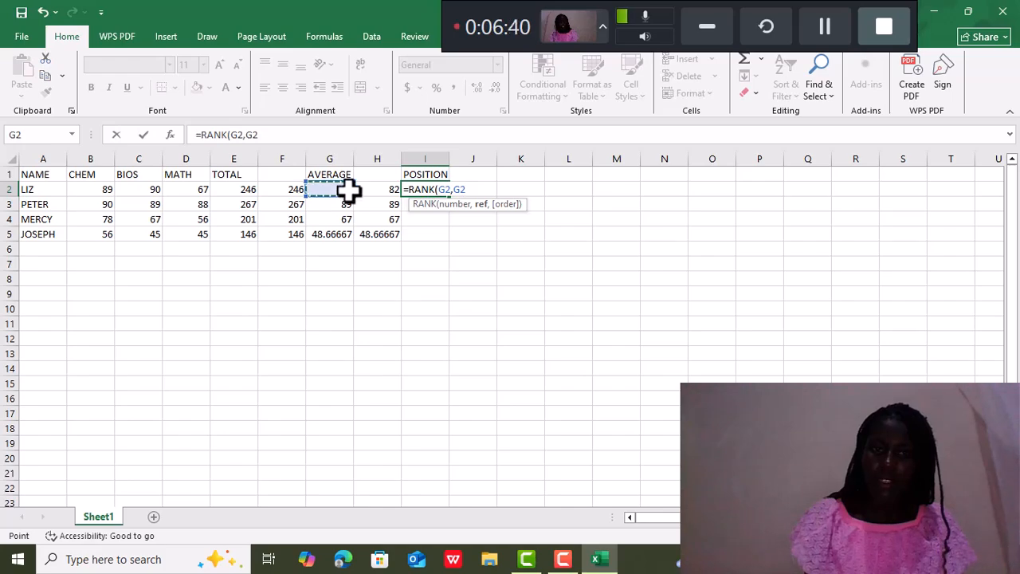
drag(348, 192, 351, 249)
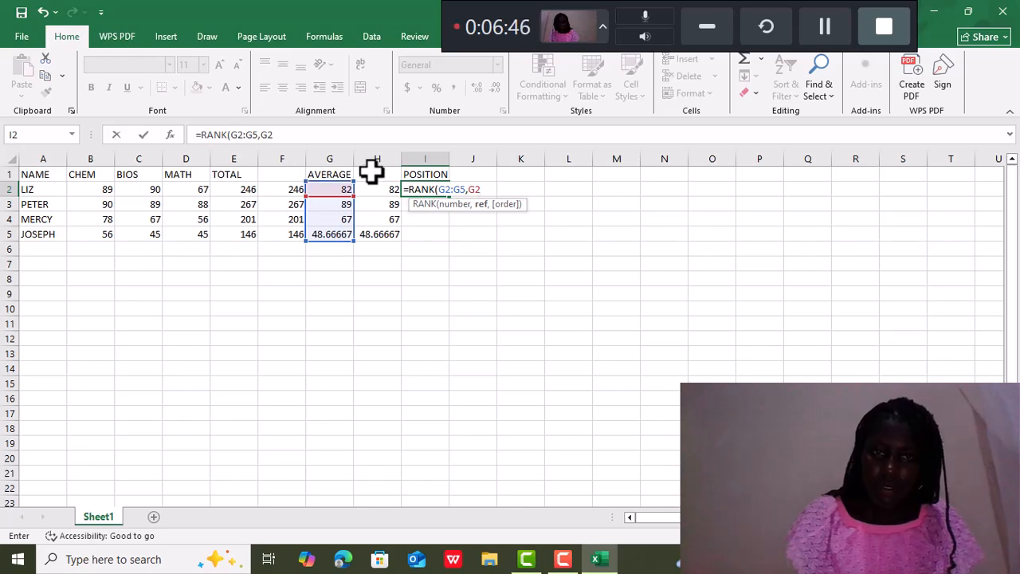
click(470, 189)
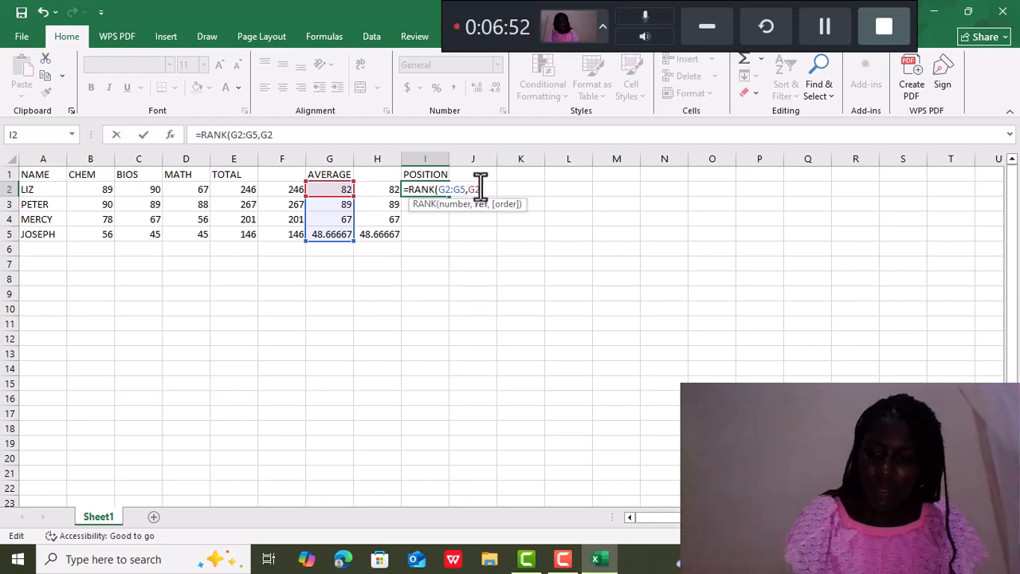
key(BackSpace)
key(BackSpace)
key(BackSpace)
key(BackSpace)
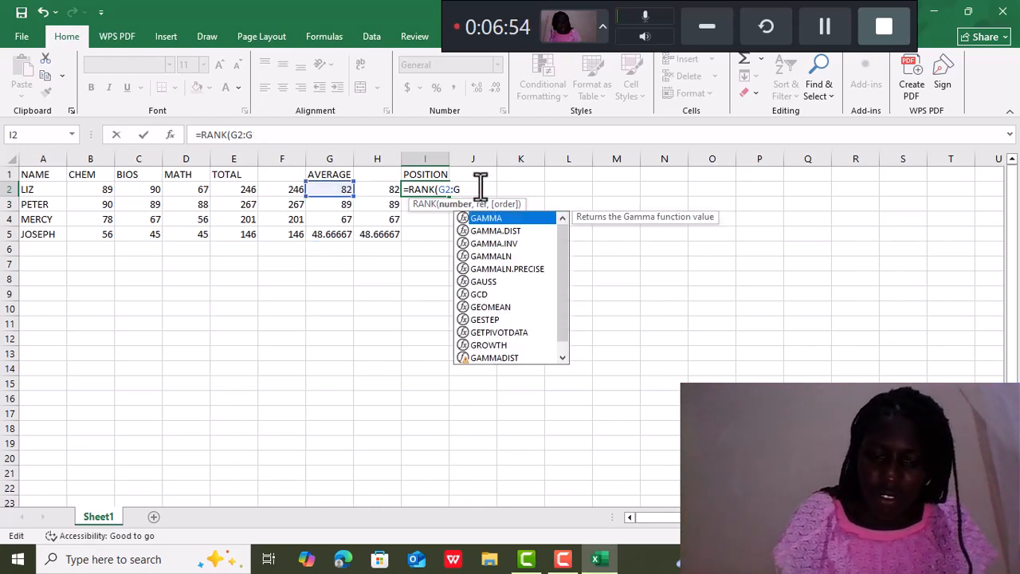
text(2)
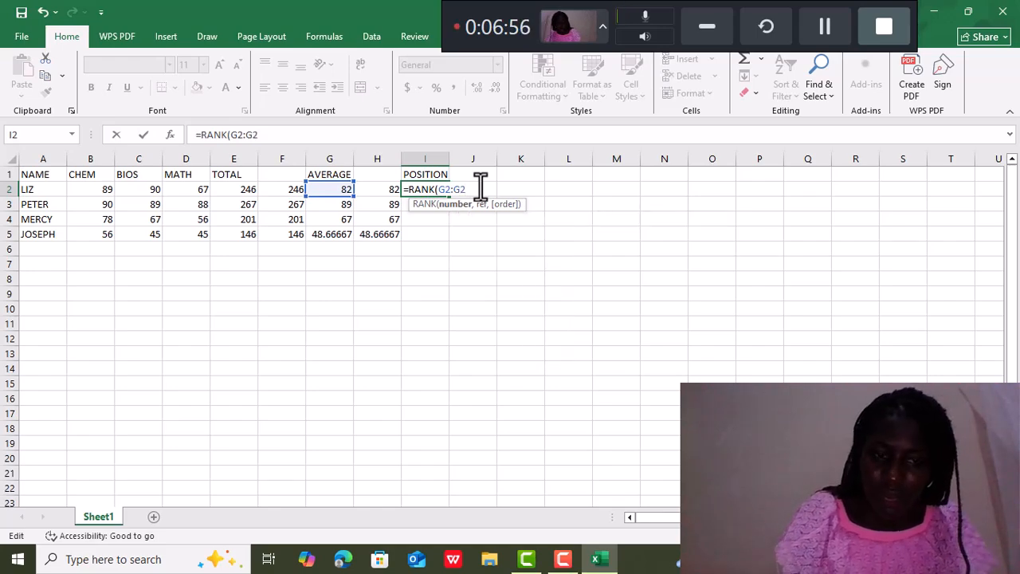
key(BackSpace)
key(BackSpace)
key(BackSpace)
text(,)
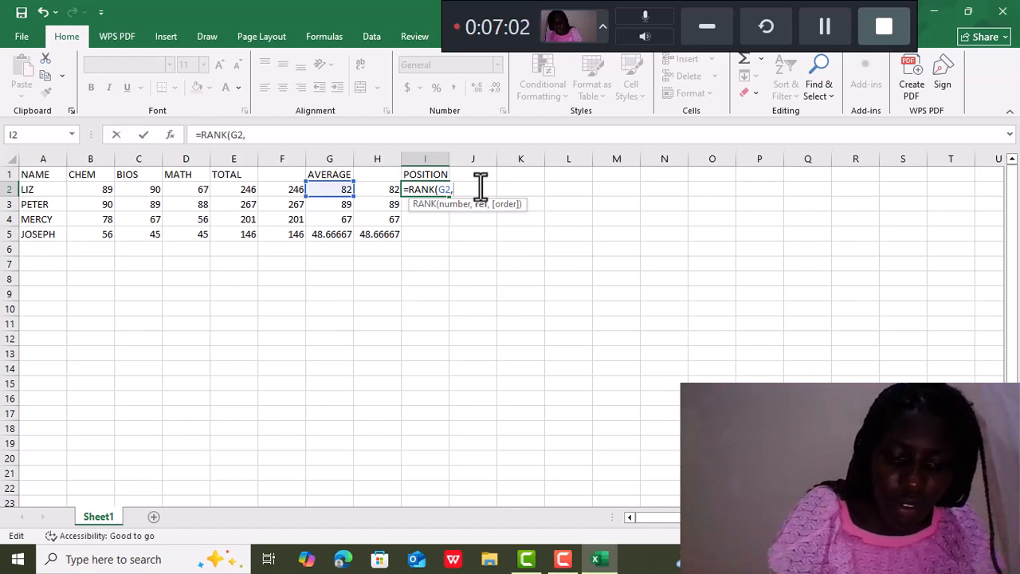
text(G2:)
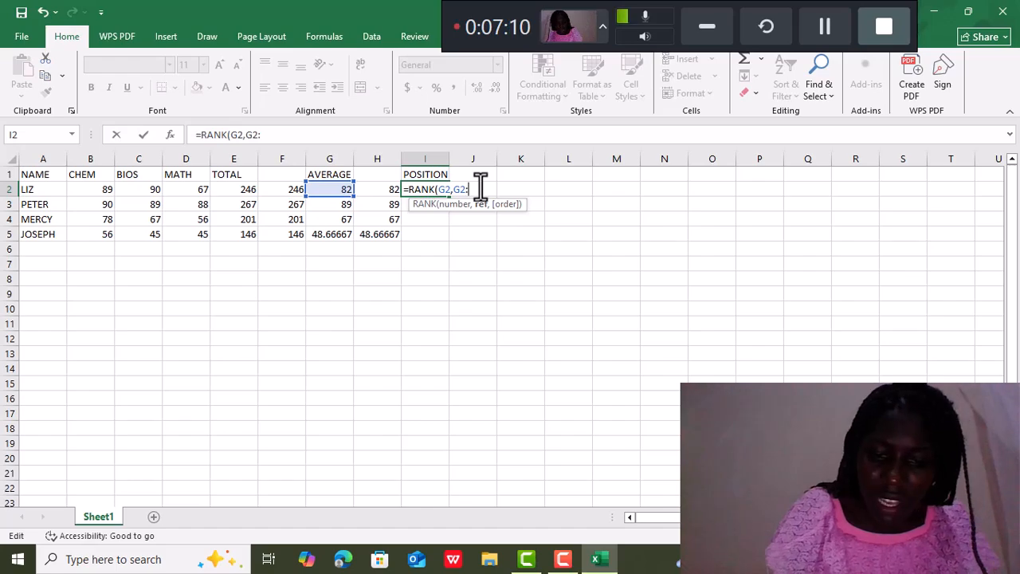
Step: Use the averages G2:G5 as the reference range and close the formula as =RANK(G2,G2:G5)
text(G5)
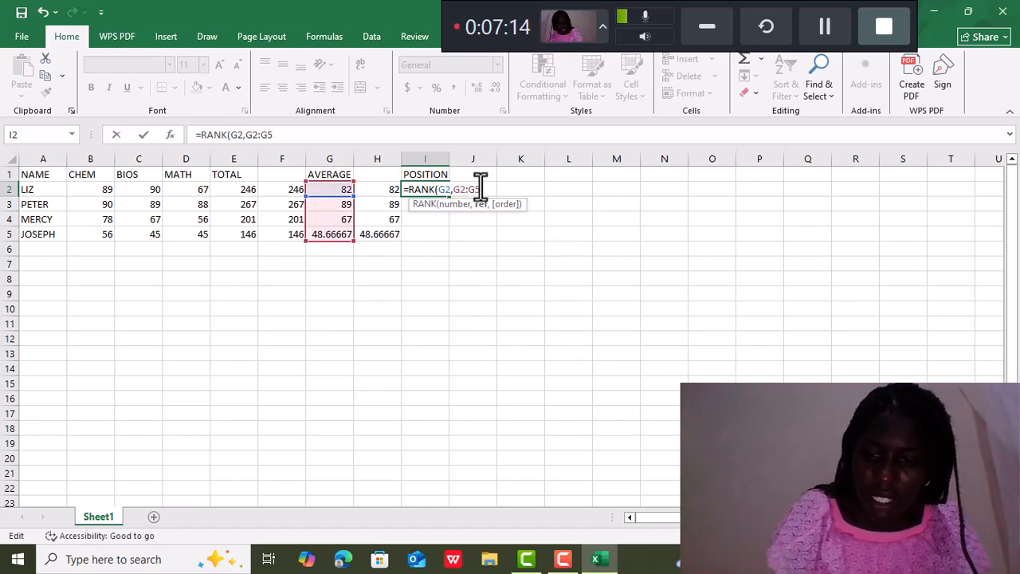
text())
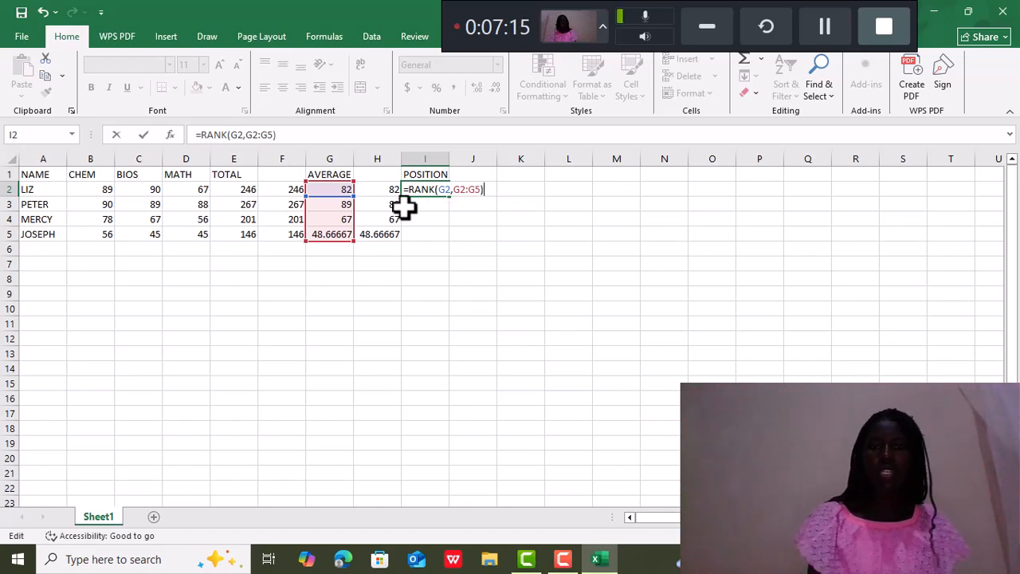
Step: Make the ranking range absolute so I2 reads =RANK(G2,$G$2:$G$5), and fill the formula down to I5
click(450, 195)
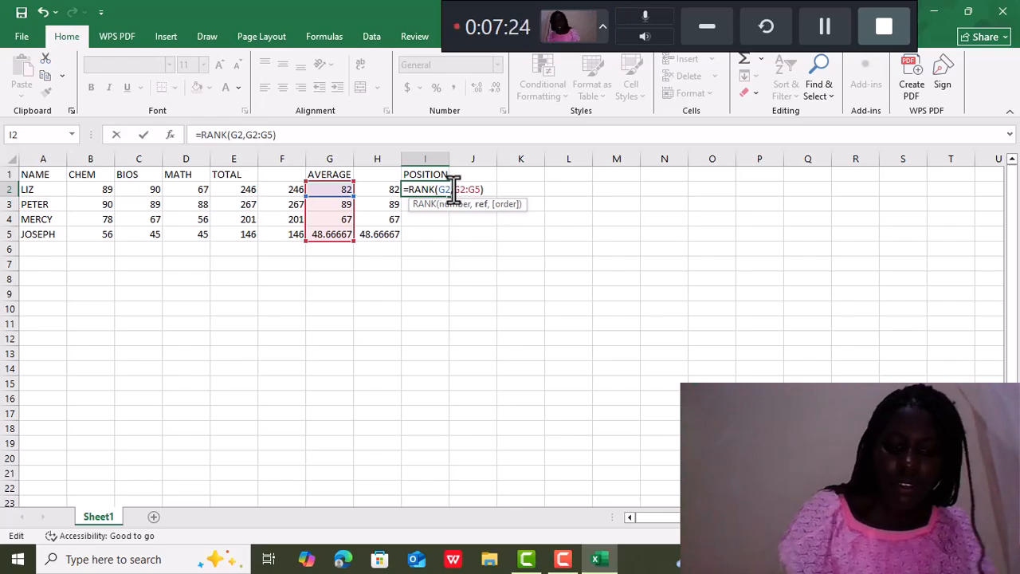
text($)
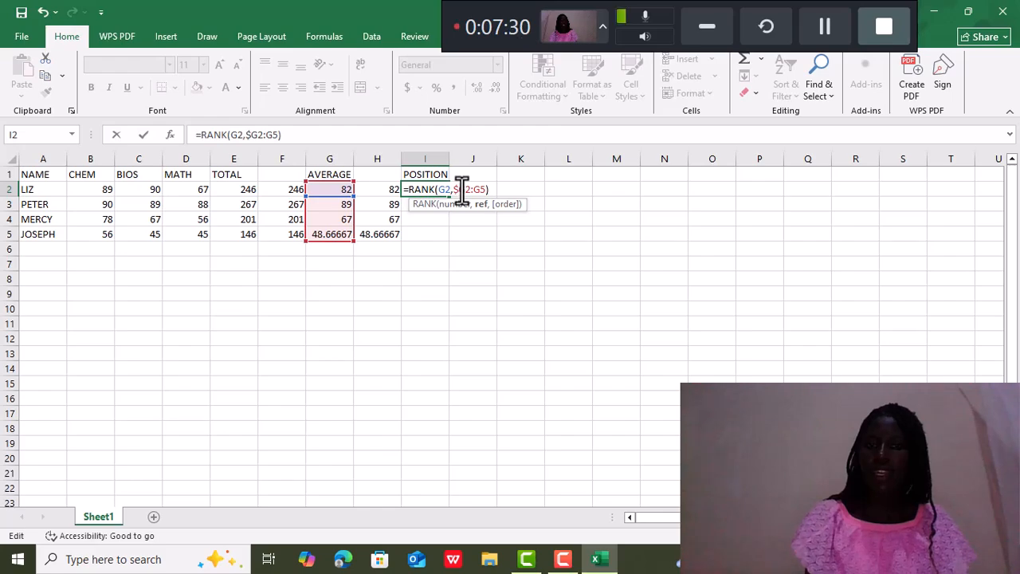
text($)
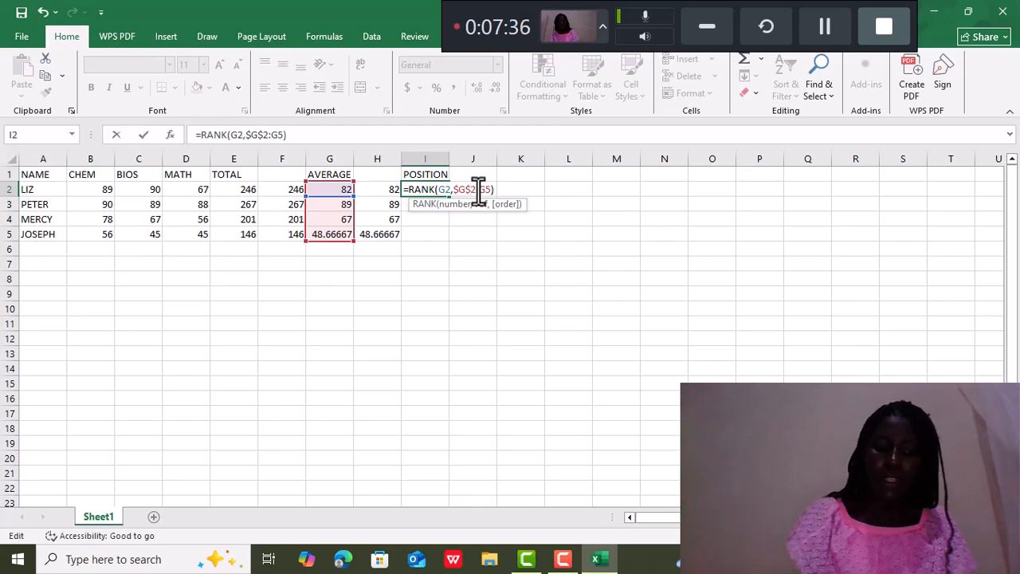
click(478, 188)
text($)
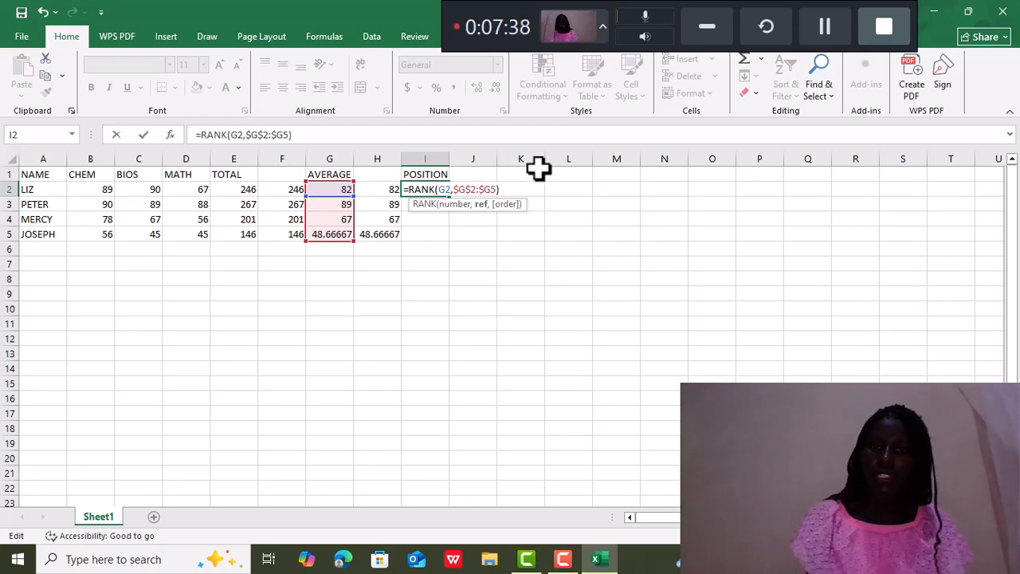
click(490, 189)
text($)
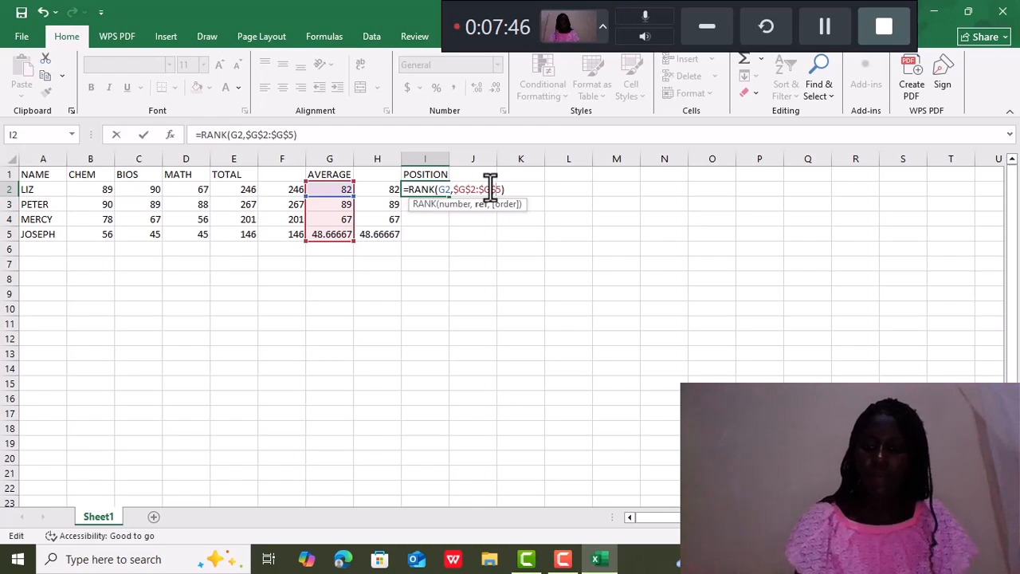
key(Return)
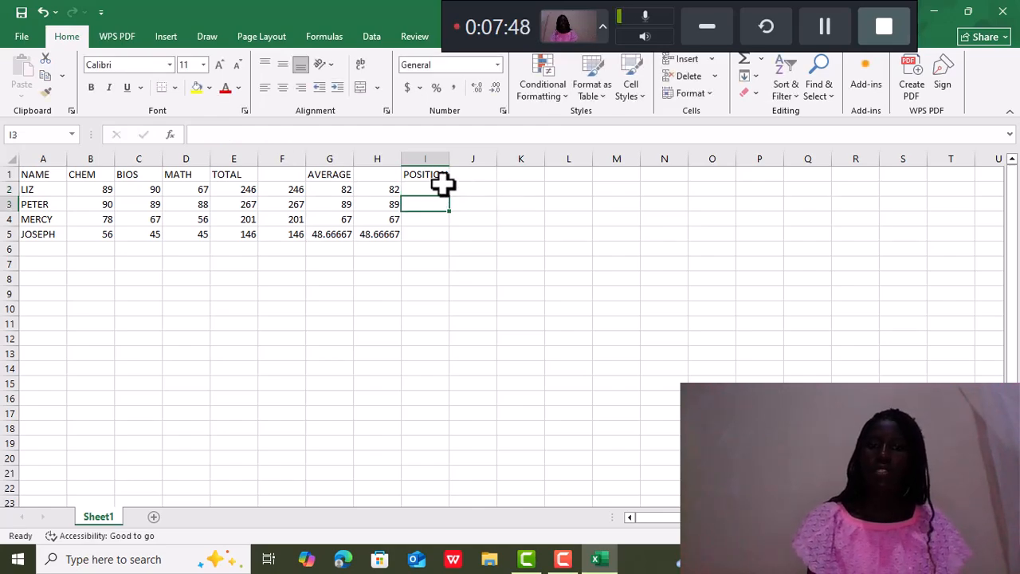
click(443, 184)
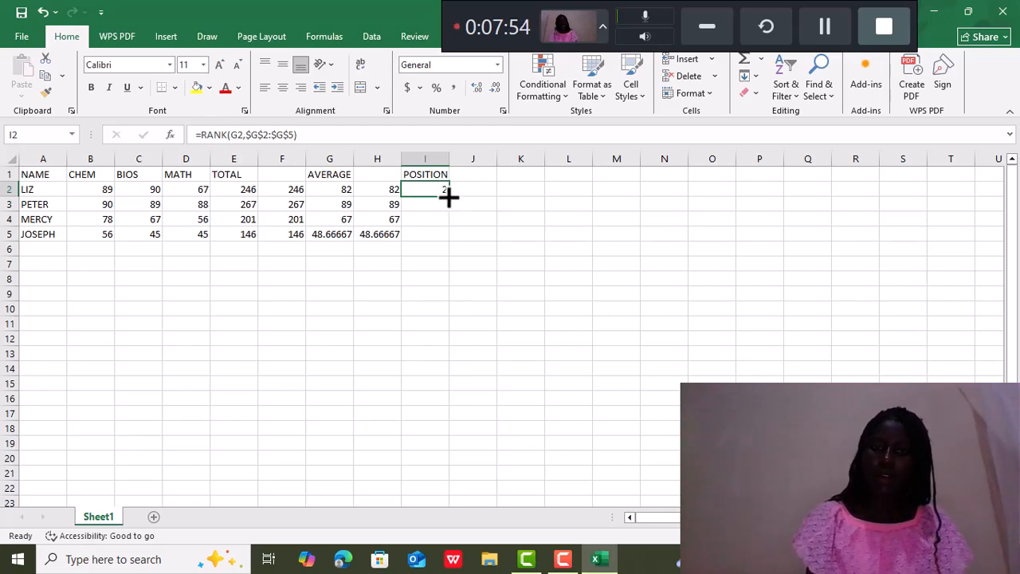
drag(449, 198, 453, 239)
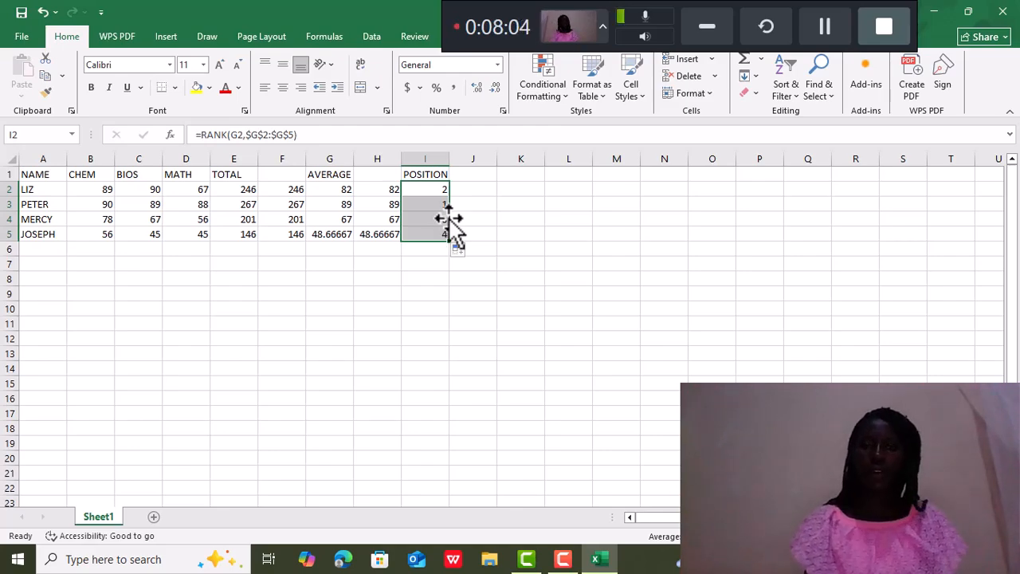
Step: Add the column heading COMMENT in cell J1
click(472, 178)
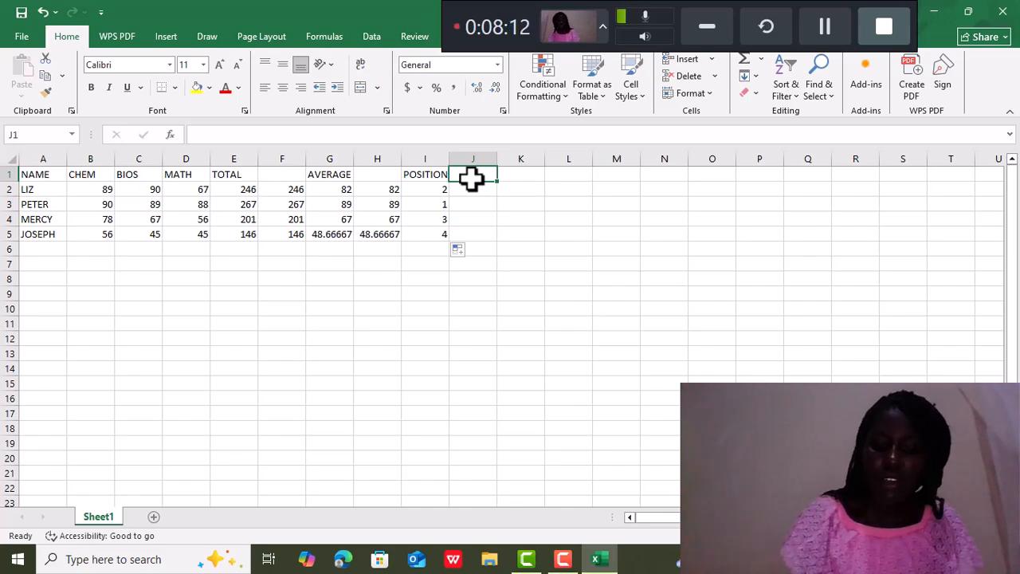
text(COMM)
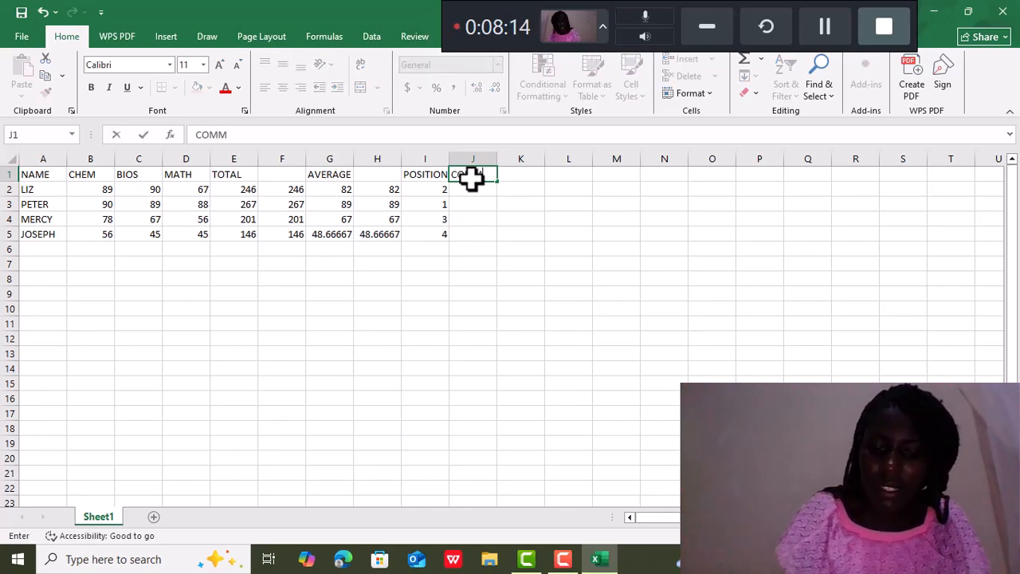
text(ENT)
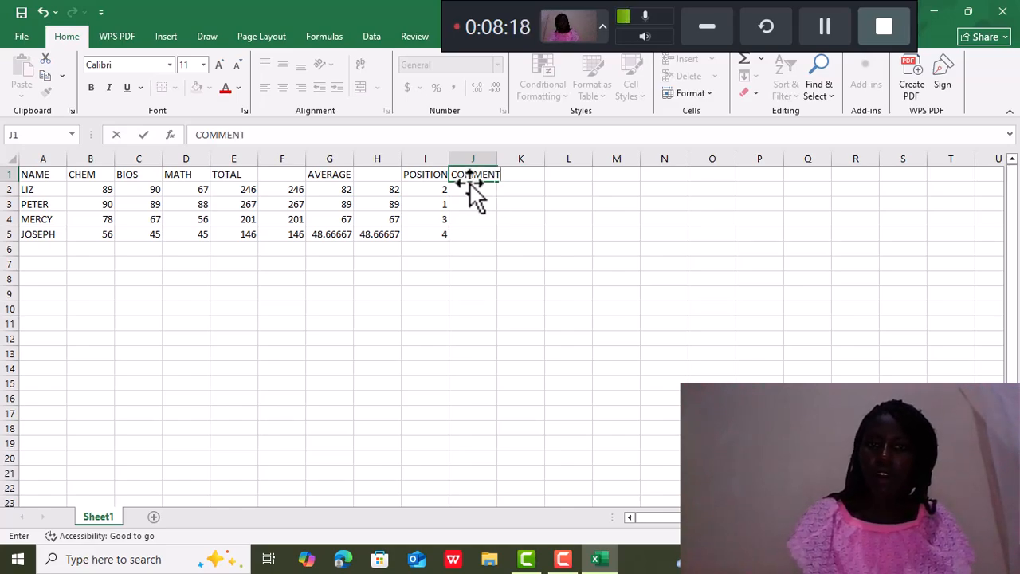
Step: Start an IF formula in J2 that tests whether the first student's average is at least 50: =IF(G2>=50,
click(474, 192)
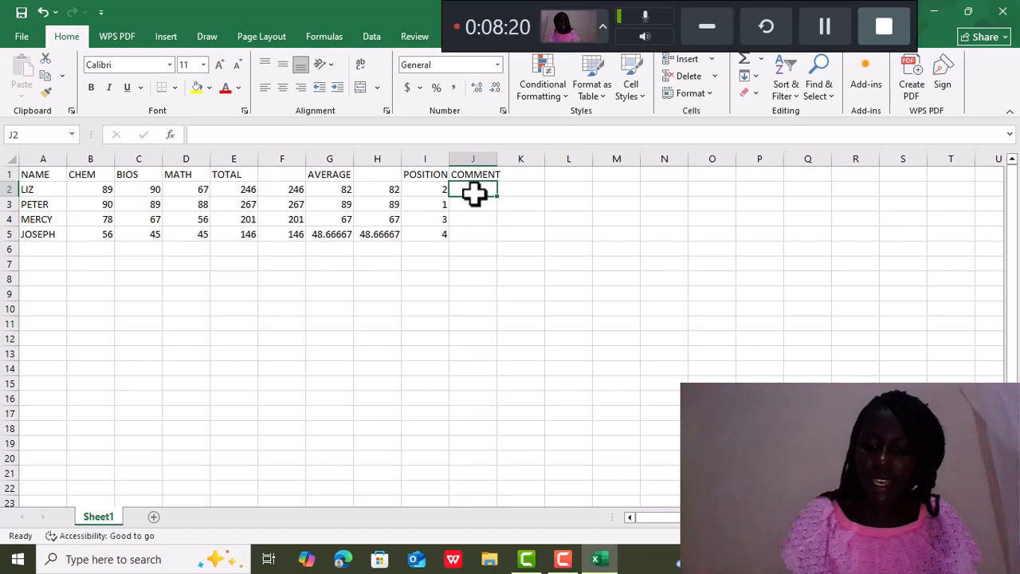
text(=I)
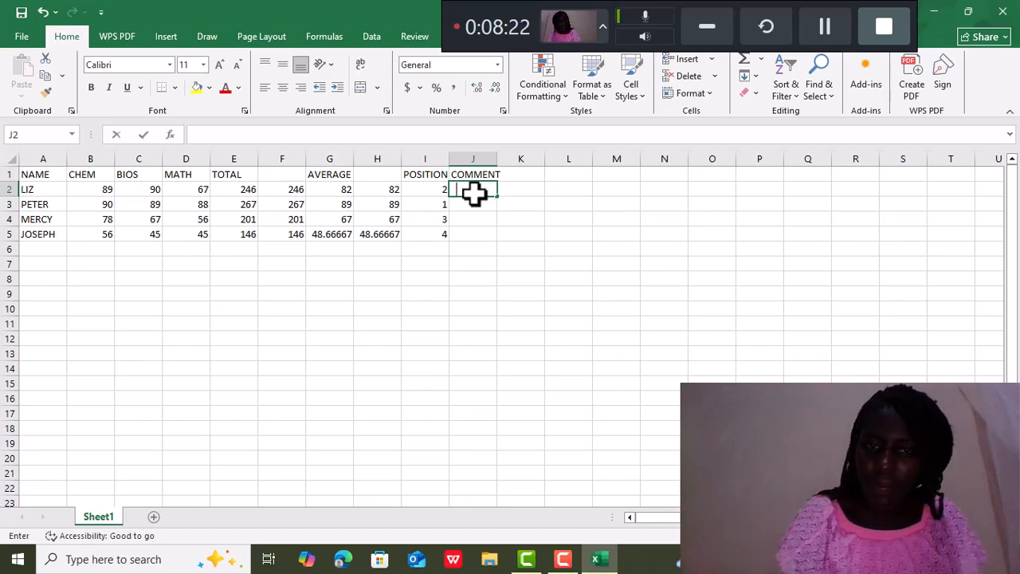
text(F()
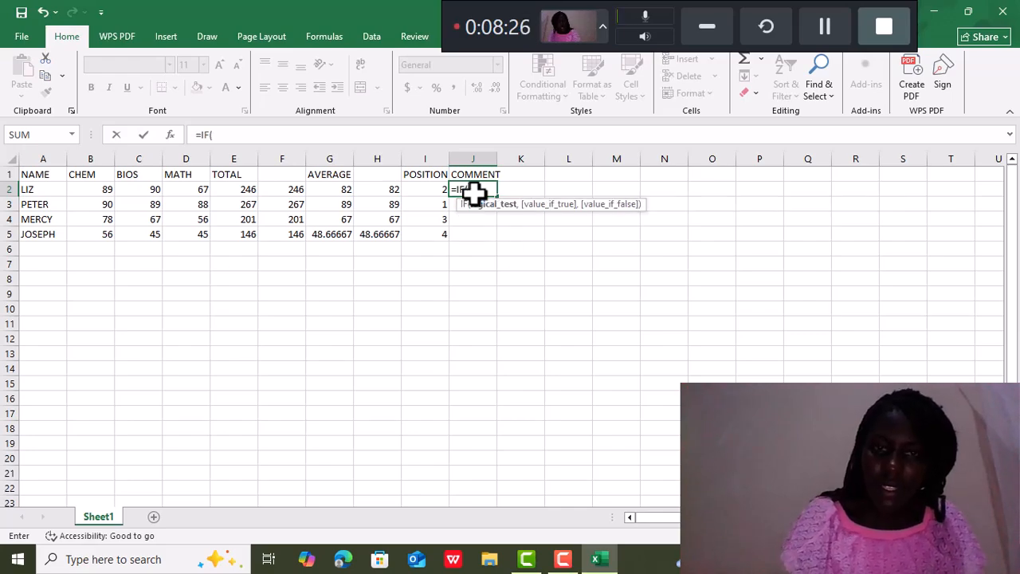
click(338, 189)
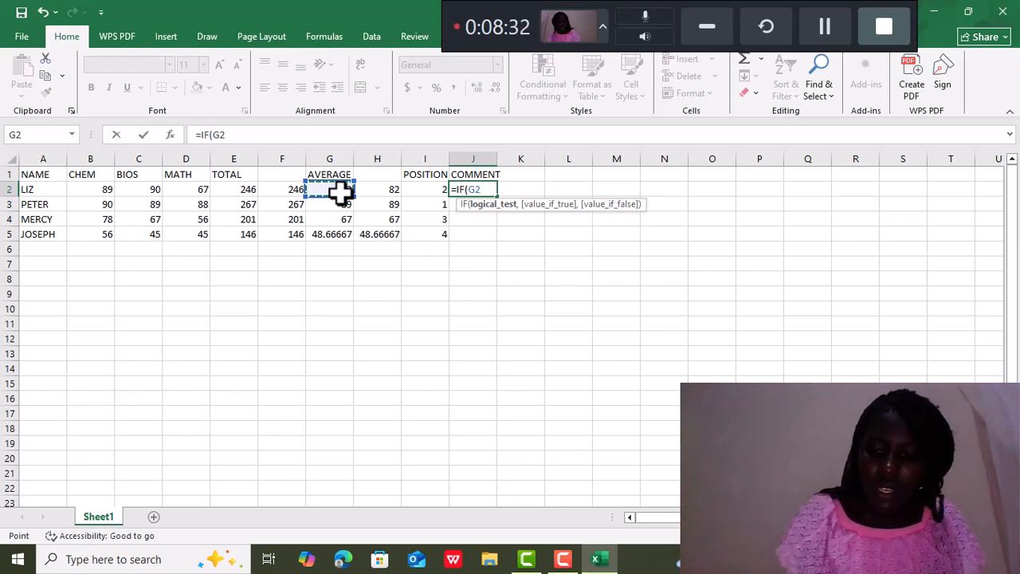
text(>)
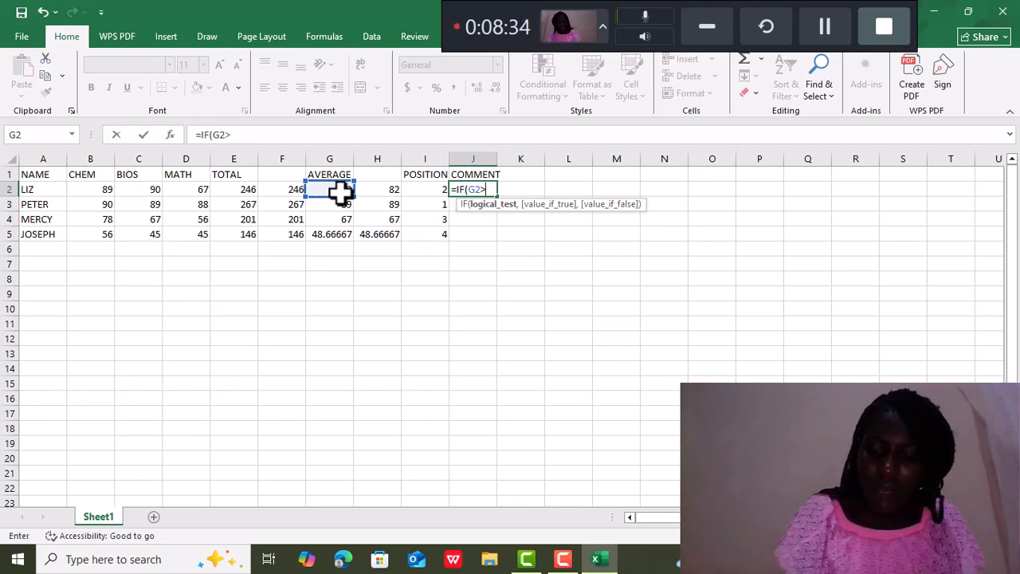
text(=)
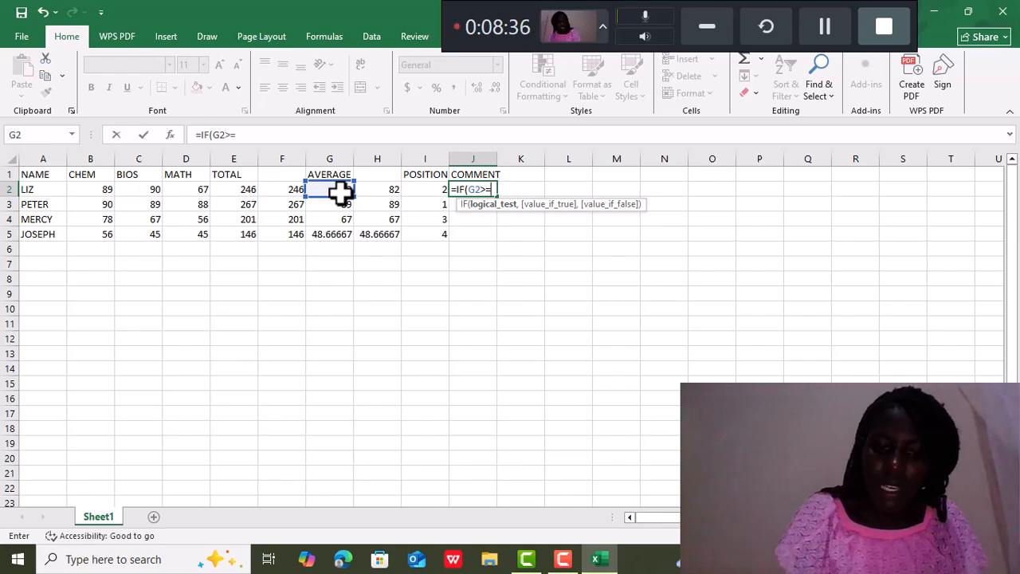
text(50)
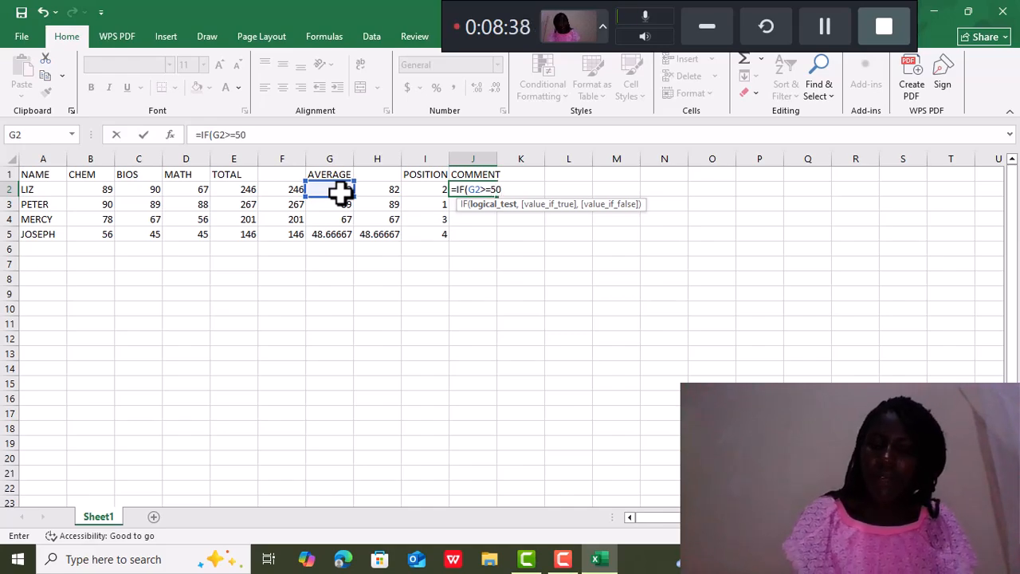
text(,)
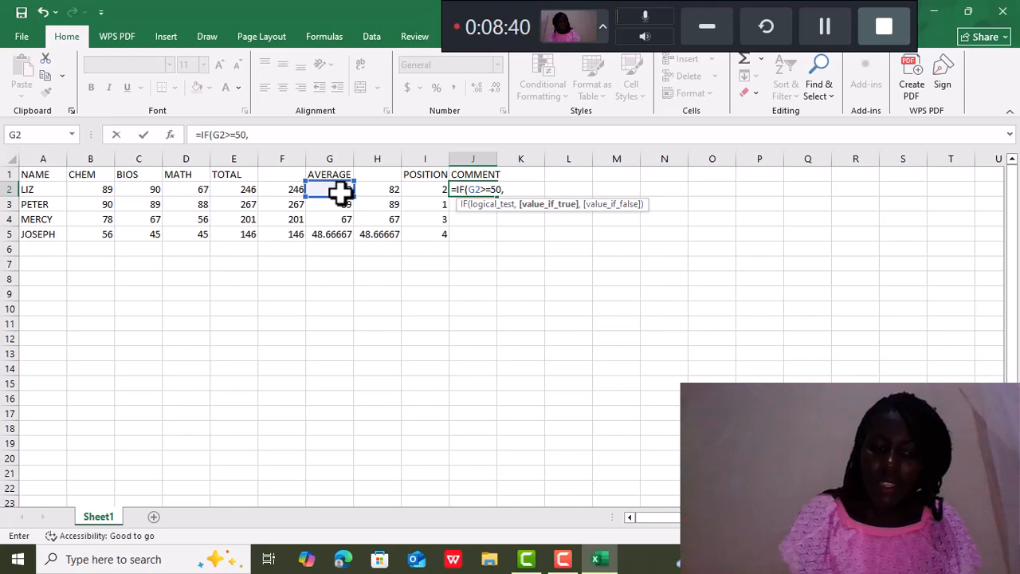
text("PRO)
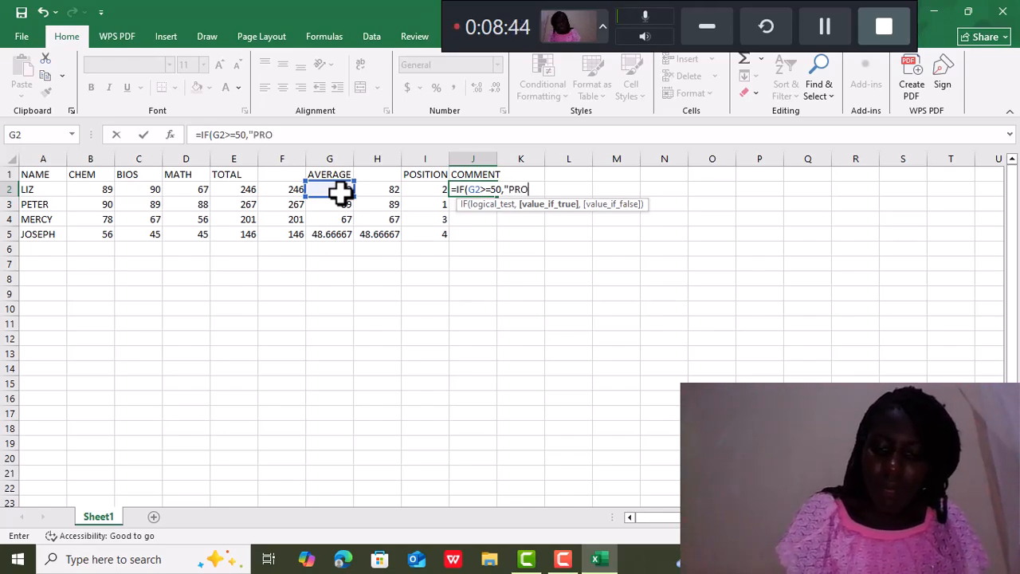
text(MOTE)
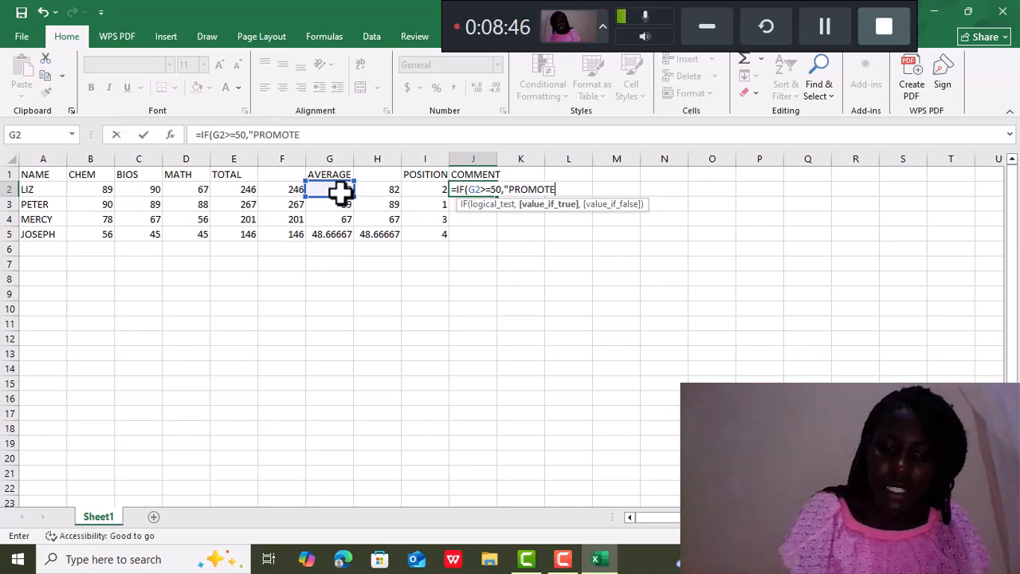
text(D TO)
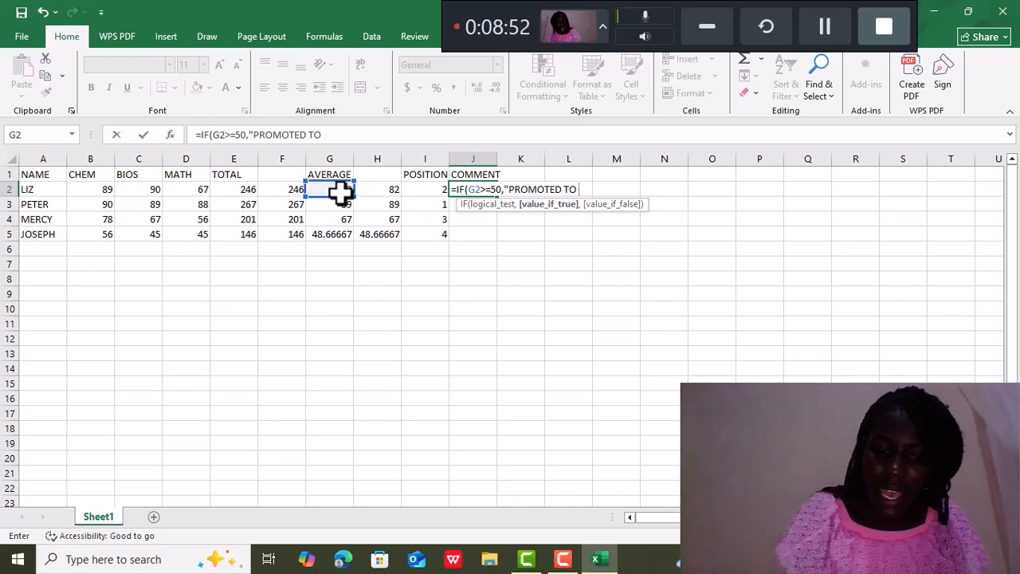
text(S6)
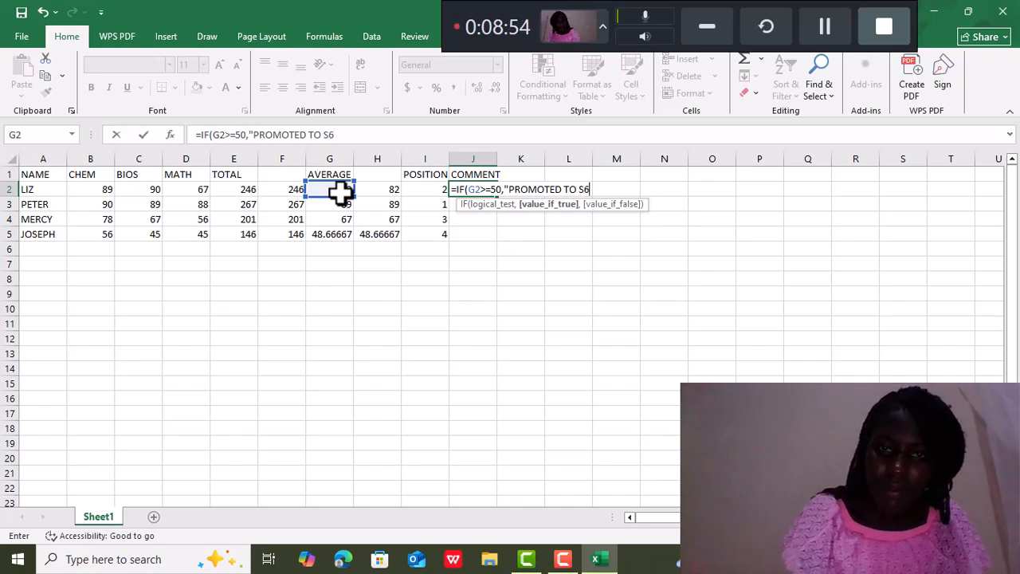
text(")
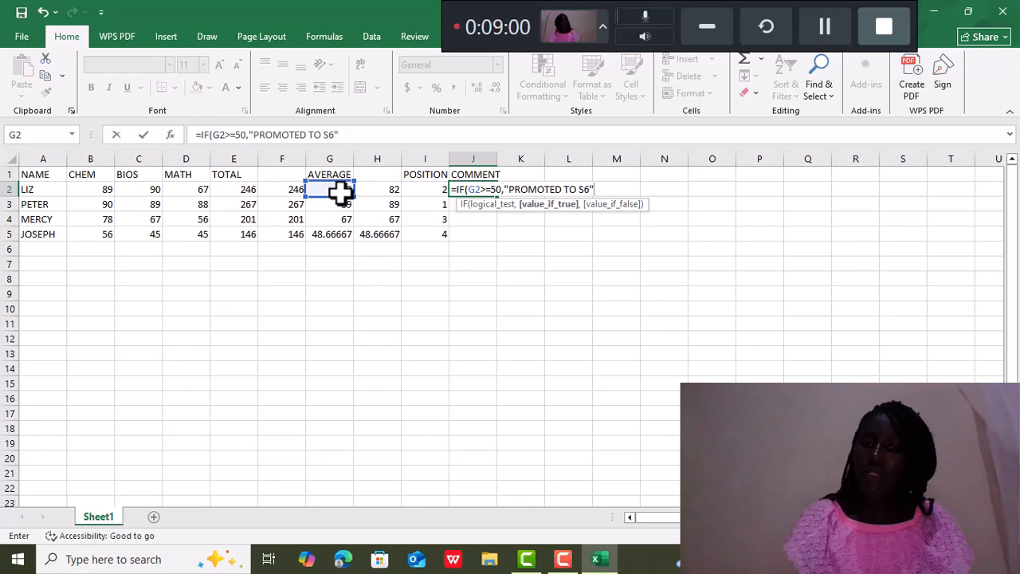
text(,)
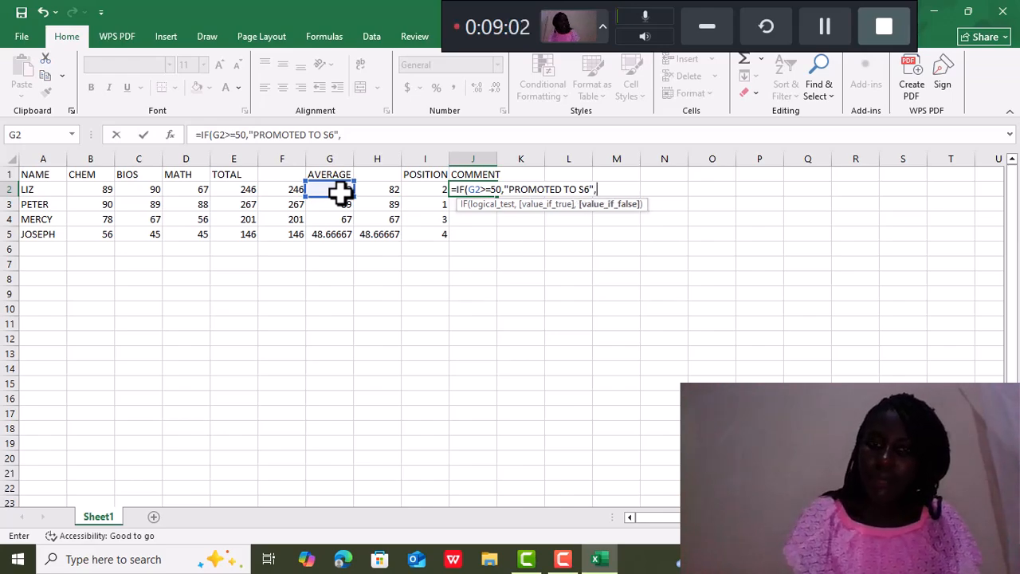
text(IF )
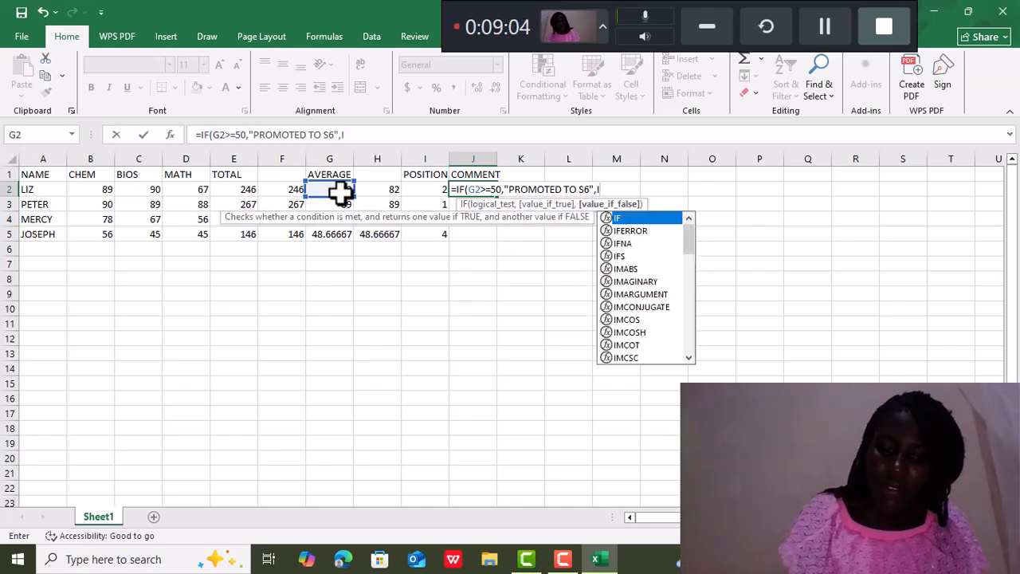
text(()
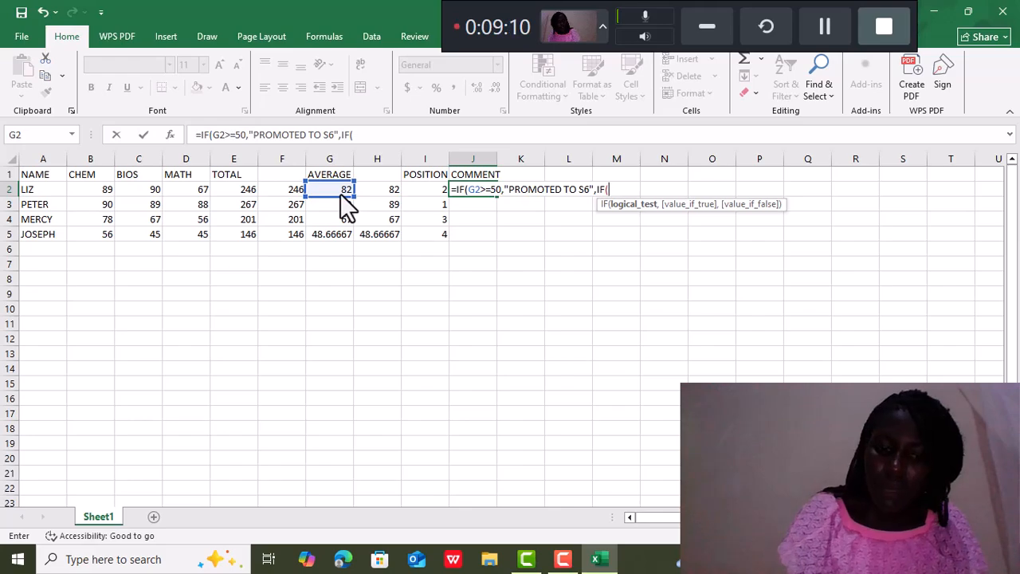
text(G2)
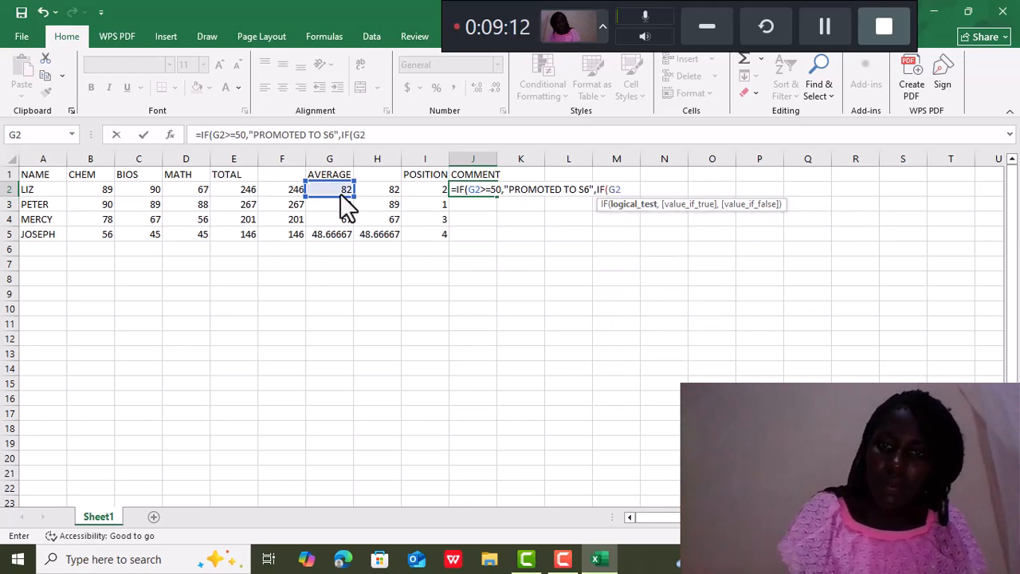
text(,)
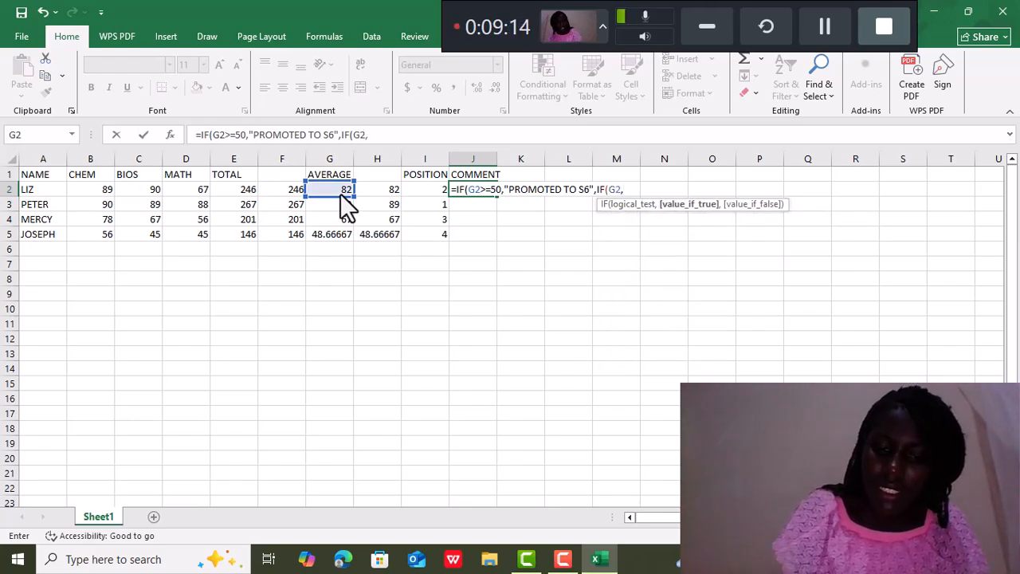
text(50)
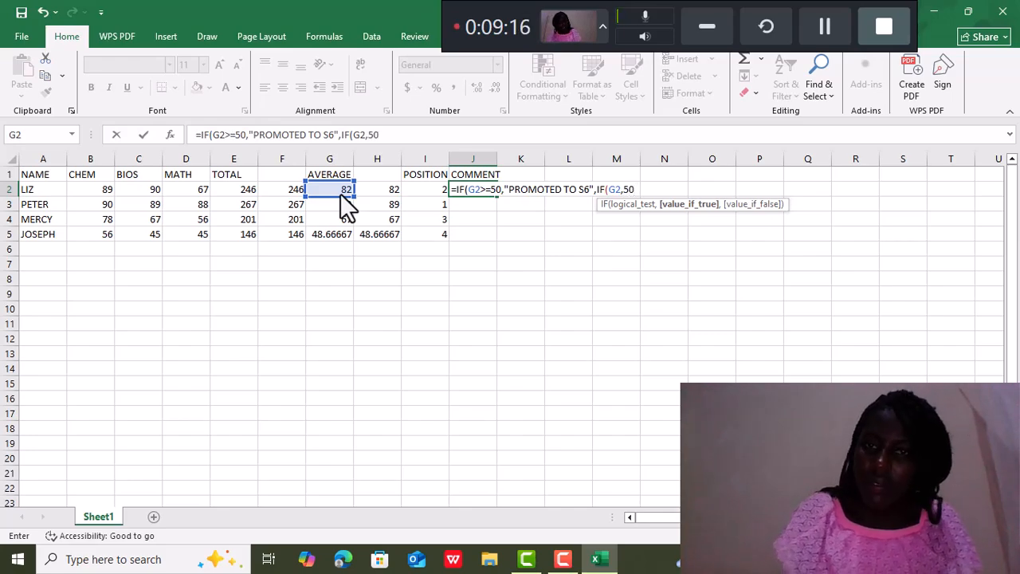
key(BackSpace)
key(BackSpace)
key(BackSpace)
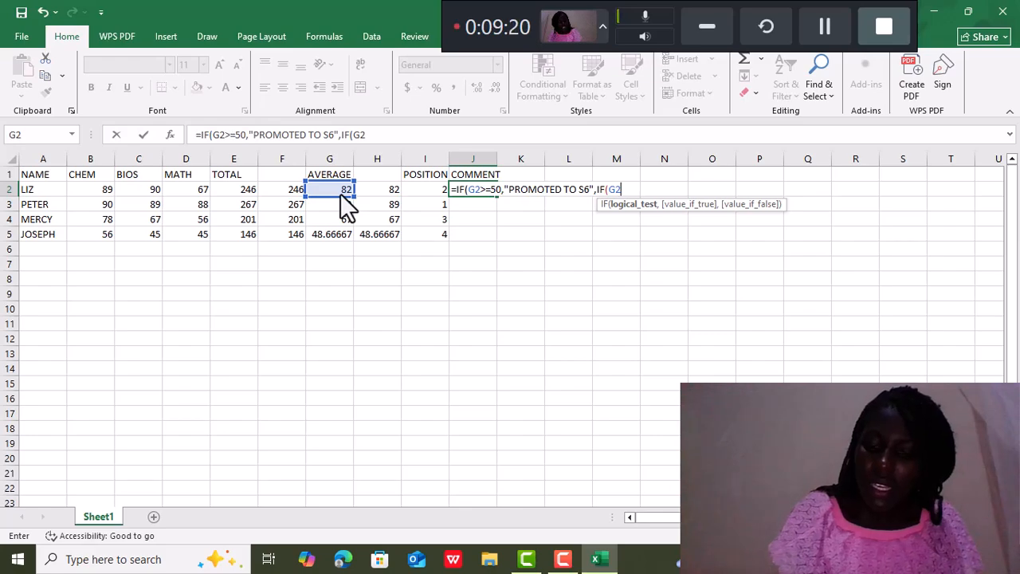
Step: Complete the nested IF's logical test as G2<50 and continue to its value-if-true argument
text(<)
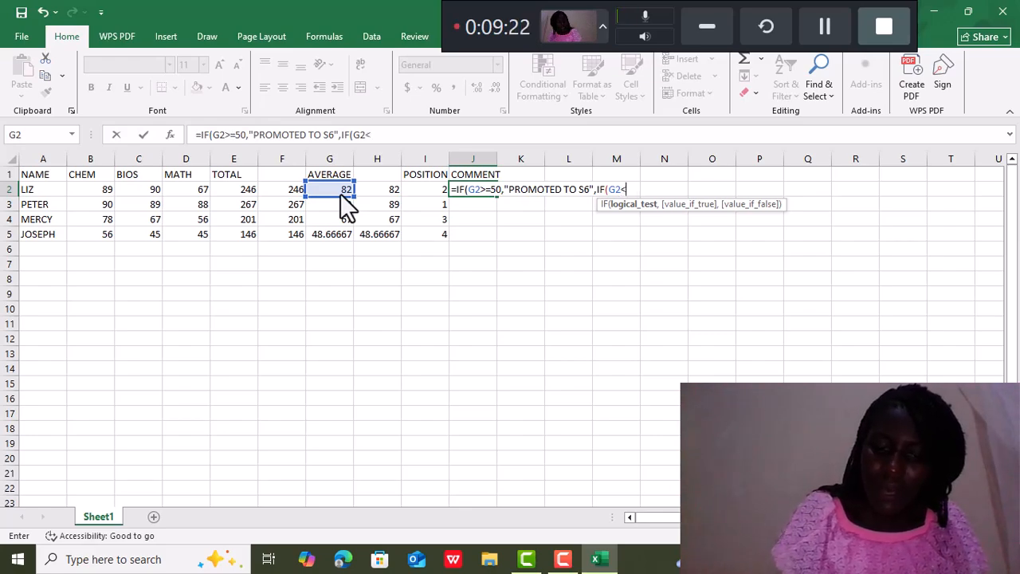
text(50)
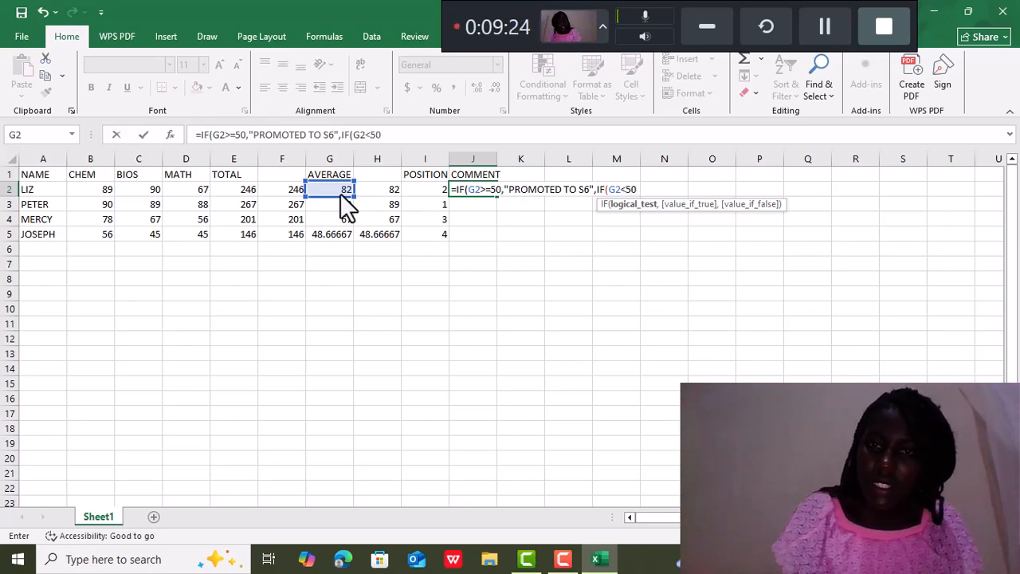
text(,)
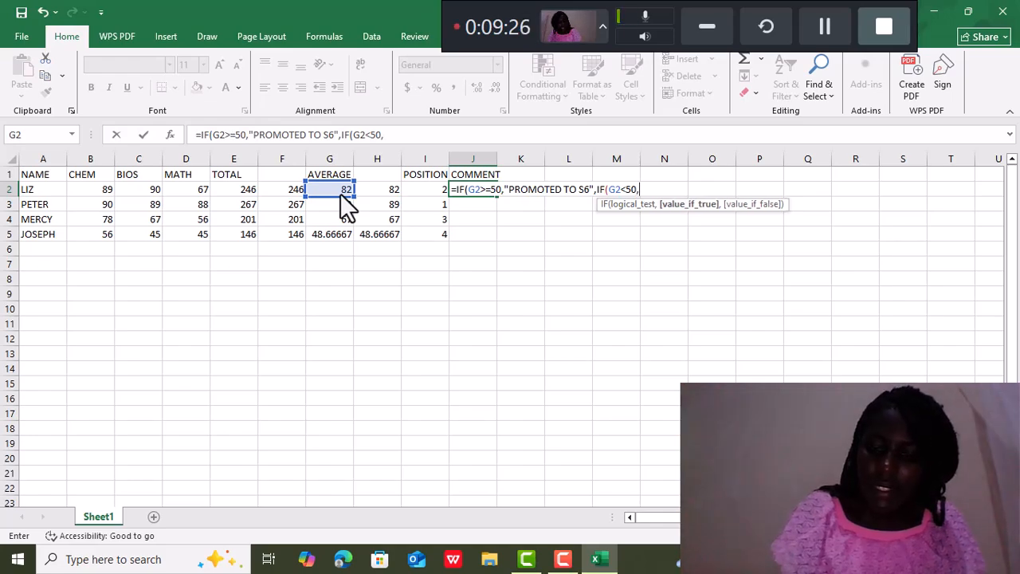
text(")
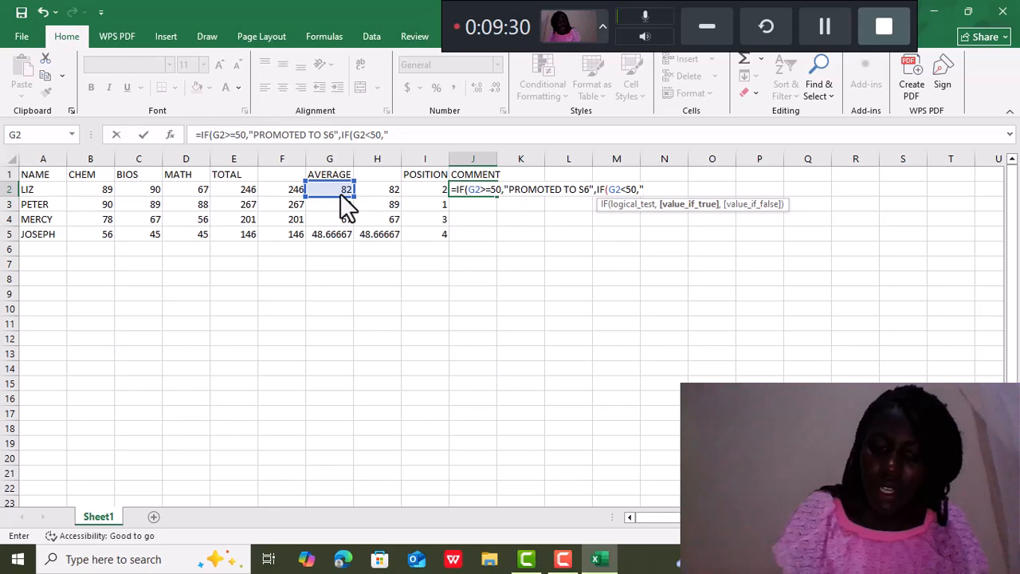
text(RE)
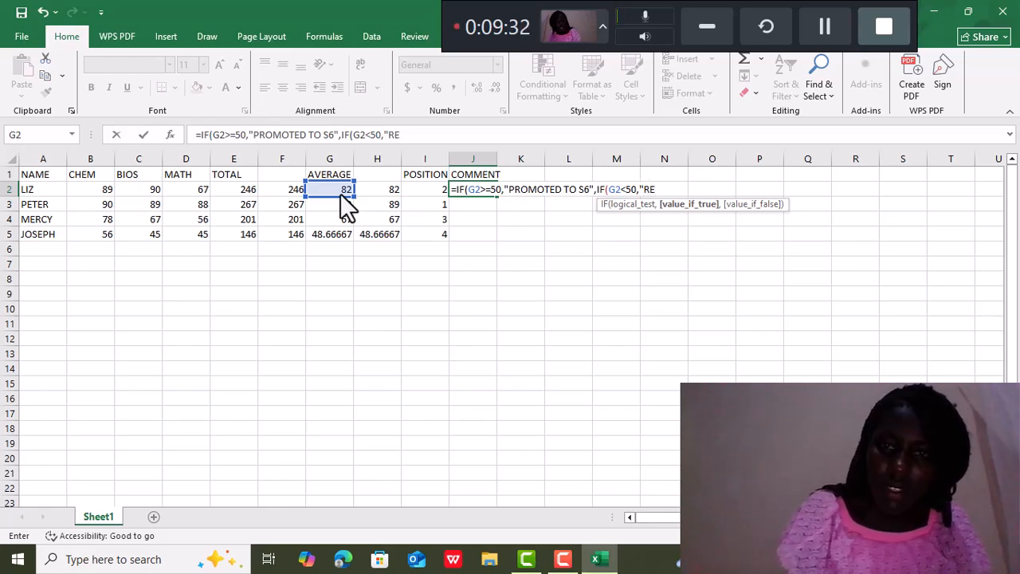
text(PEAT)
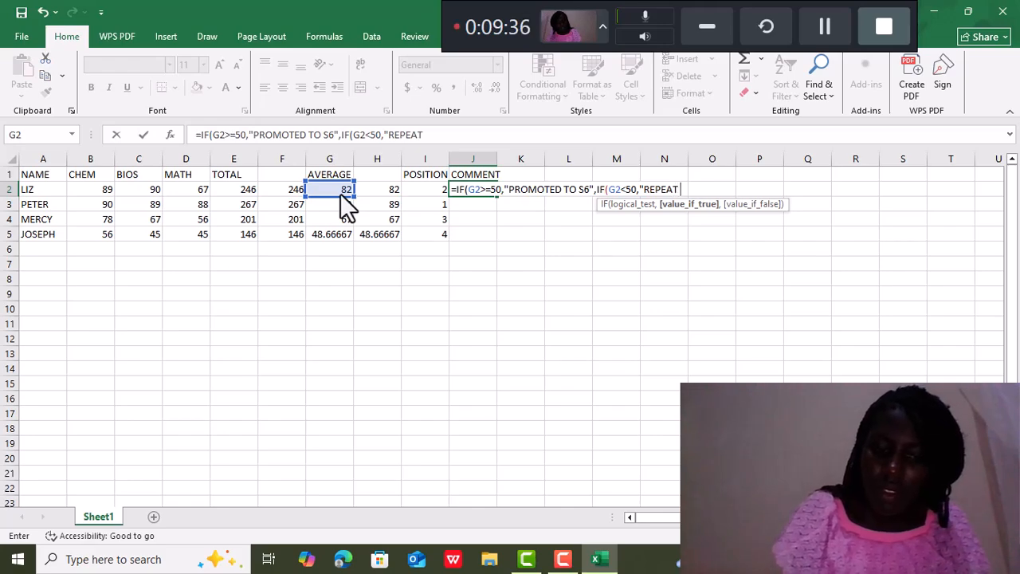
text( S5)
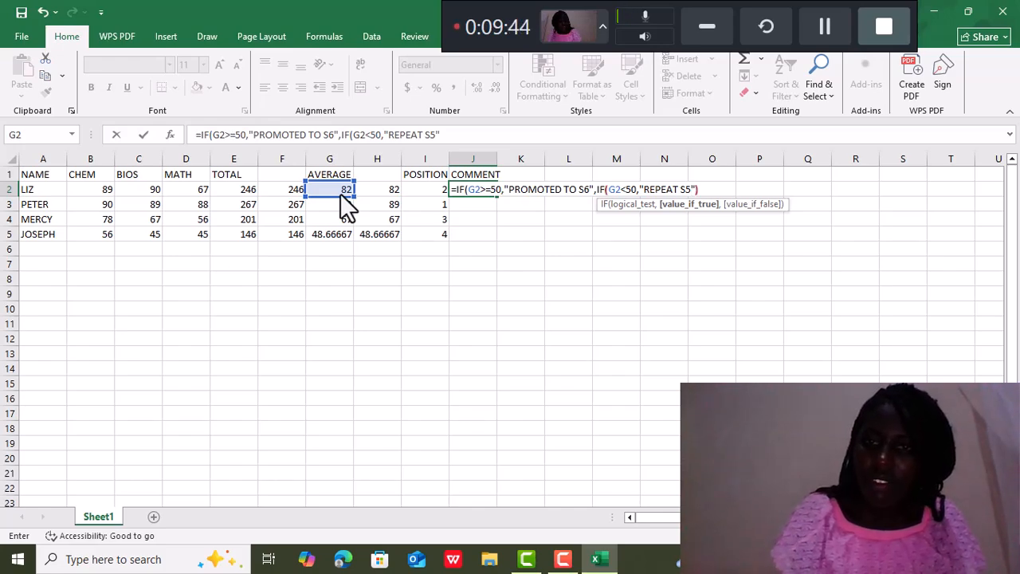
Step: Add "REPEAT S5" as the nested value if true, close both IF functions and enter the formula in J2
text())
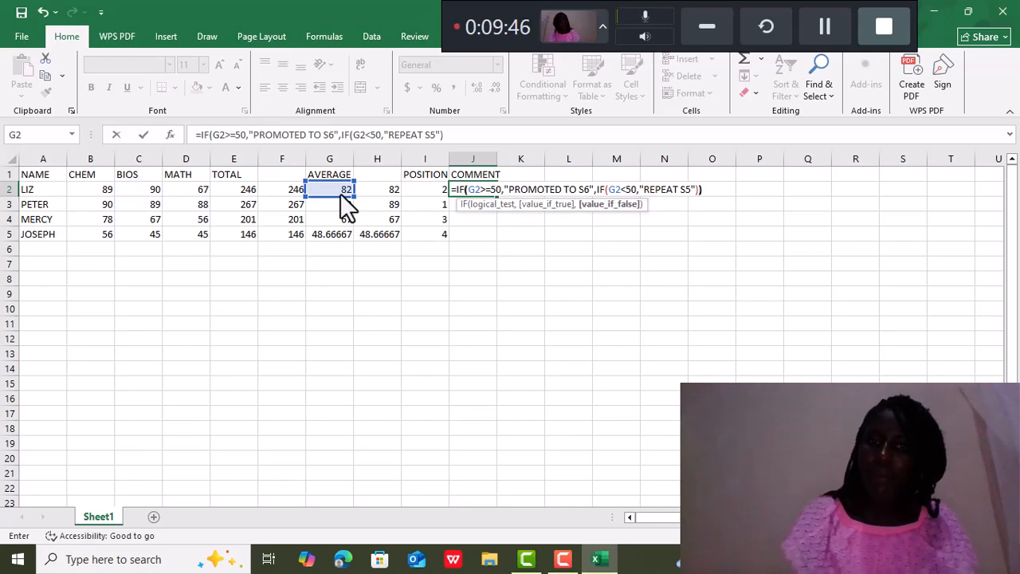
text())
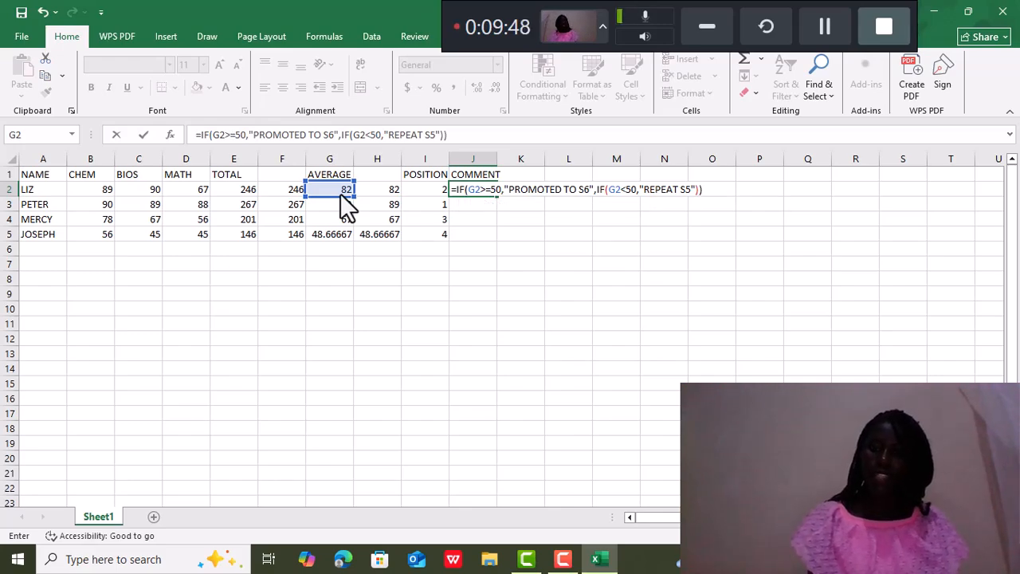
key(Return)
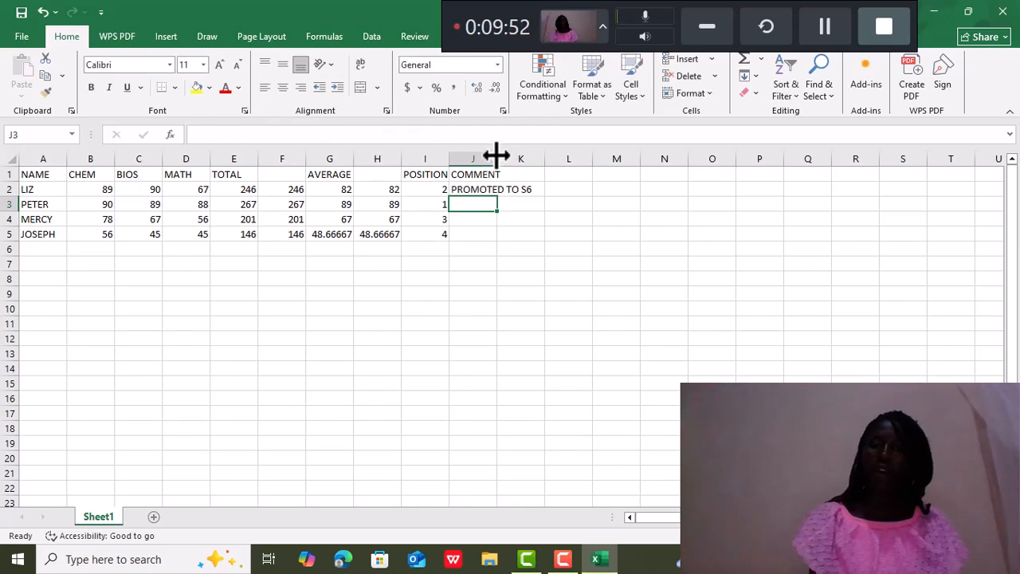
Step: Widen the COMMENT column to fit its text and fill the J2 formula down to J5
drag(497, 160, 558, 159)
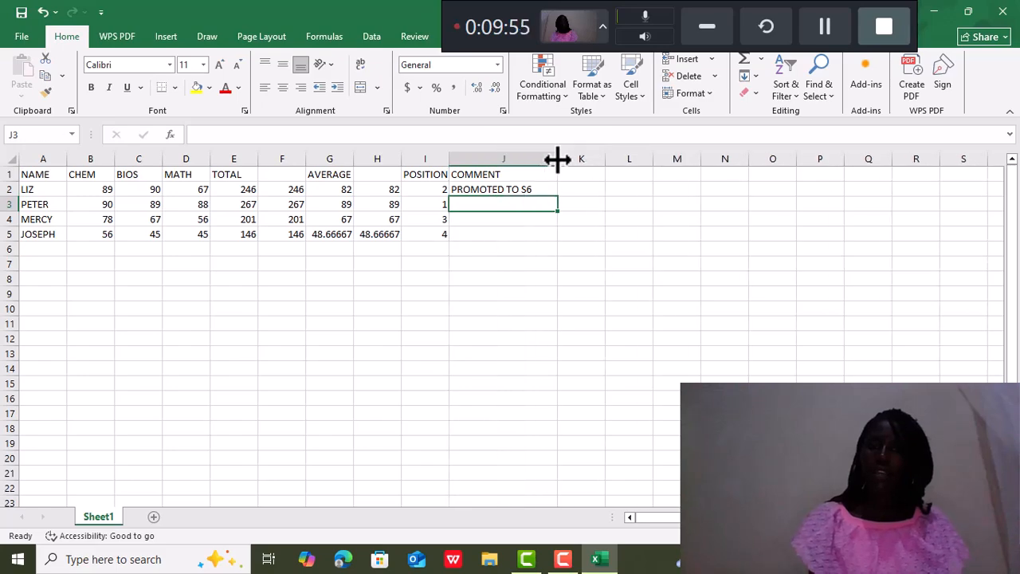
click(522, 189)
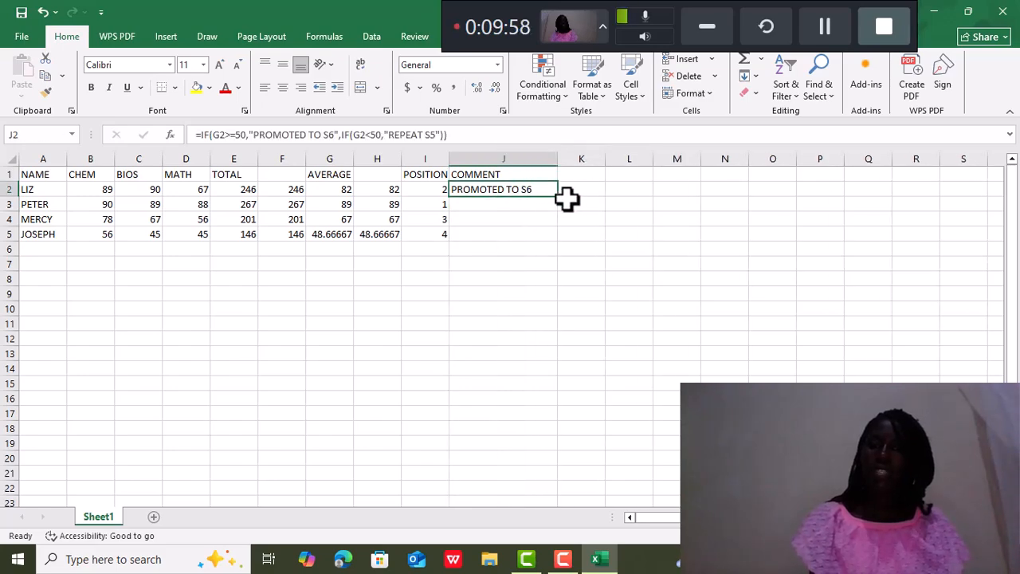
drag(558, 196, 559, 237)
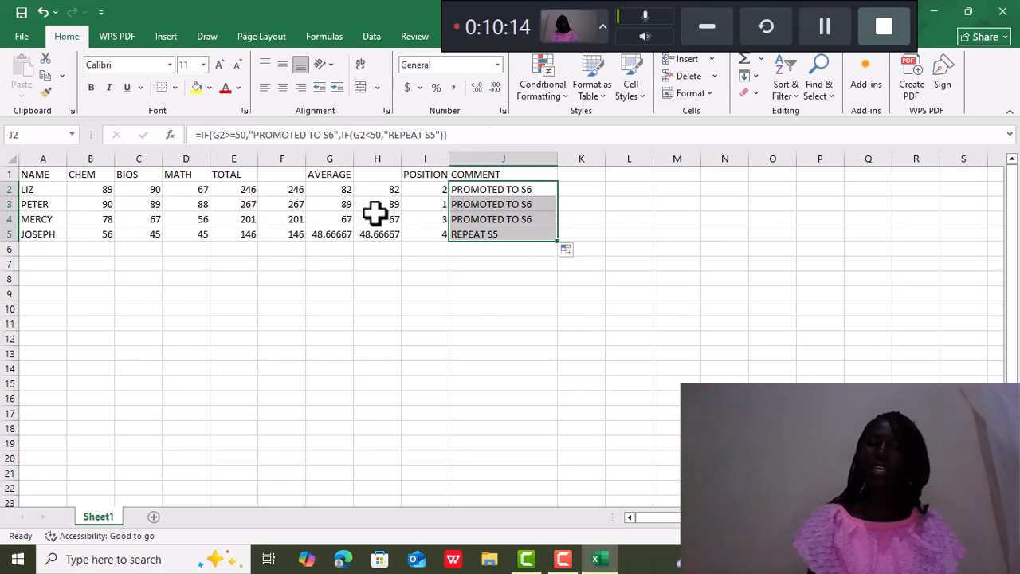
Step: Insert a blank column before the TOTAL column and enter GRADE as its header in E1
click(230, 152)
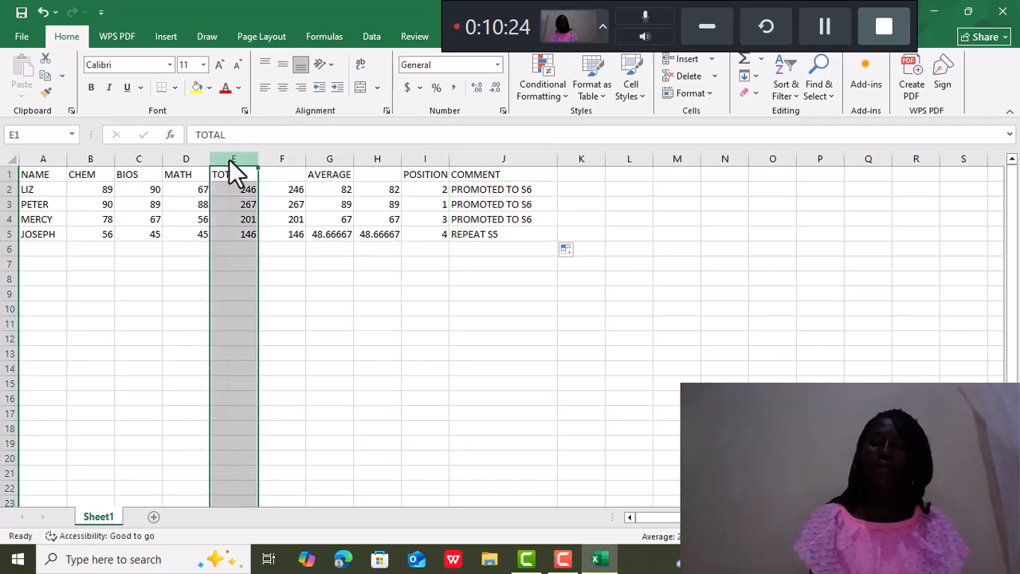
right_click(230, 159)
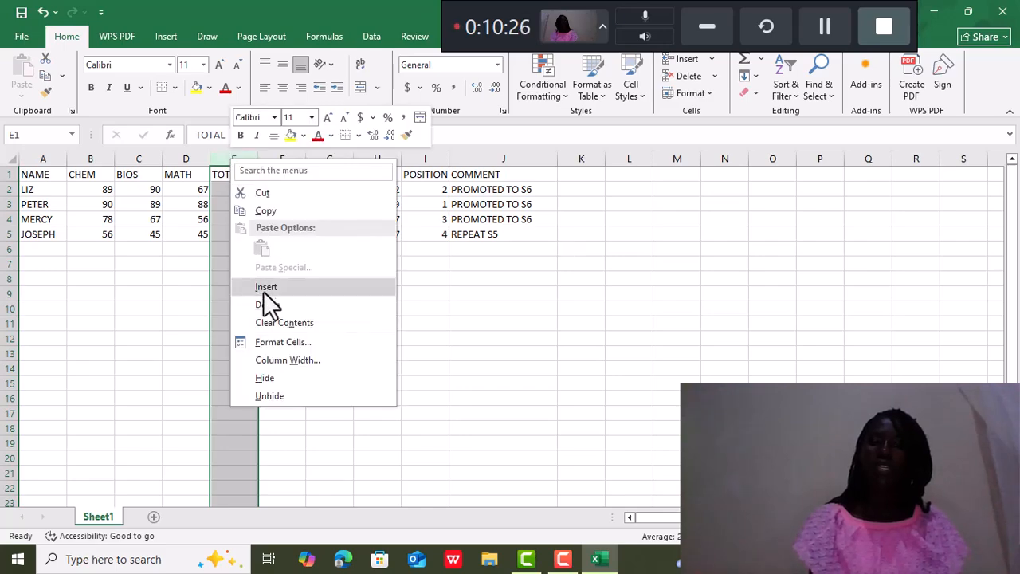
click(267, 290)
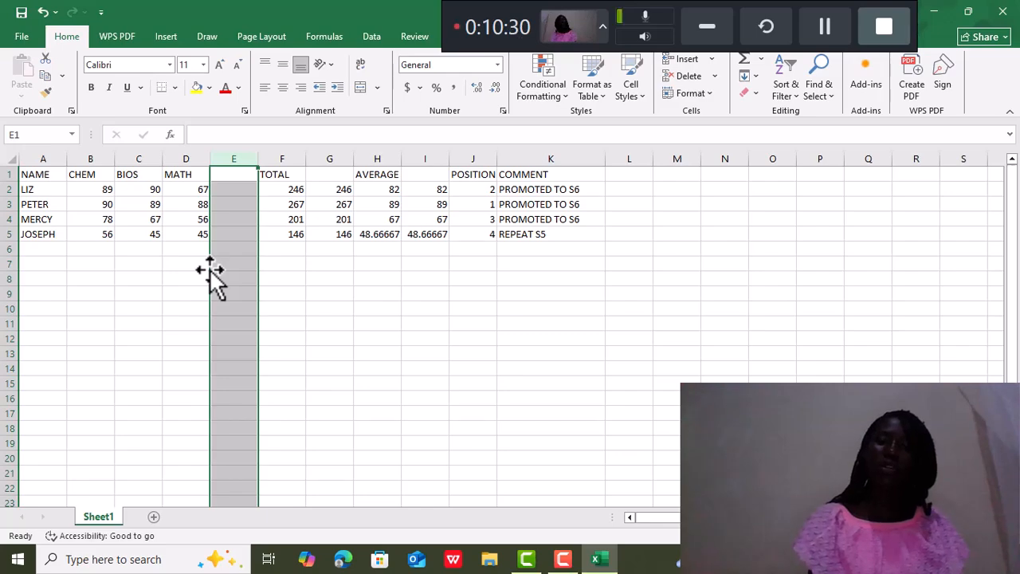
click(228, 174)
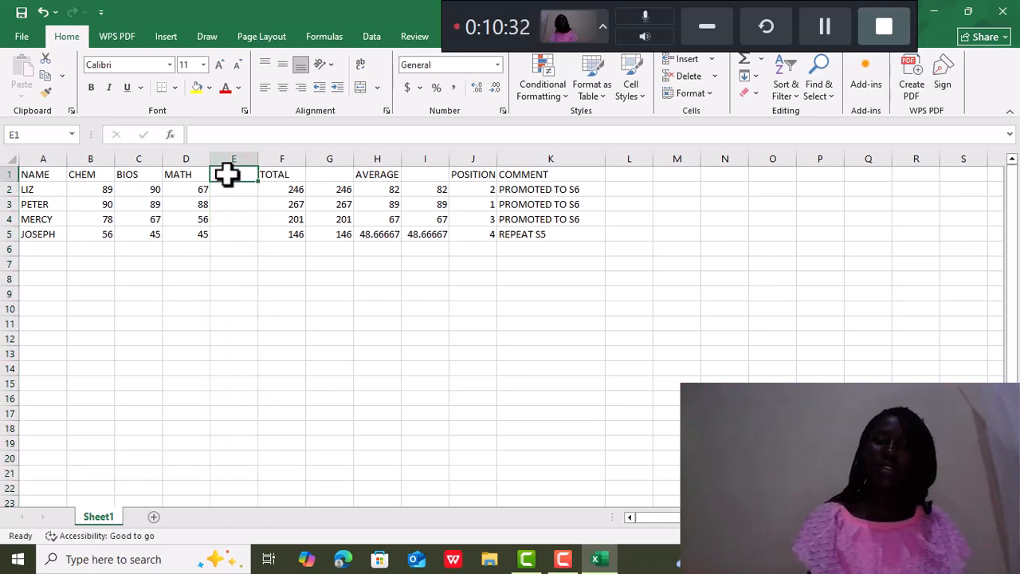
text(G)
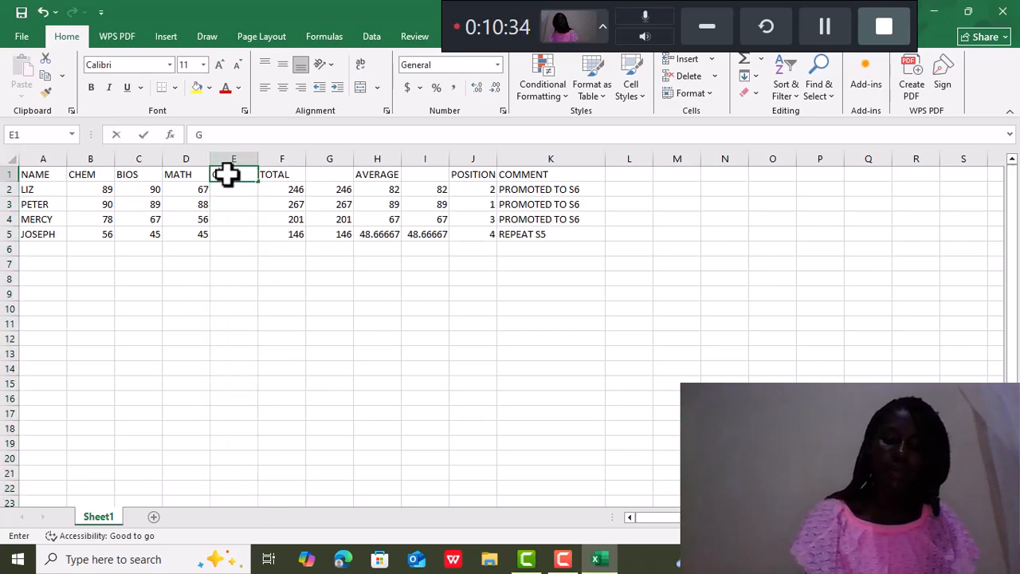
text(RADE)
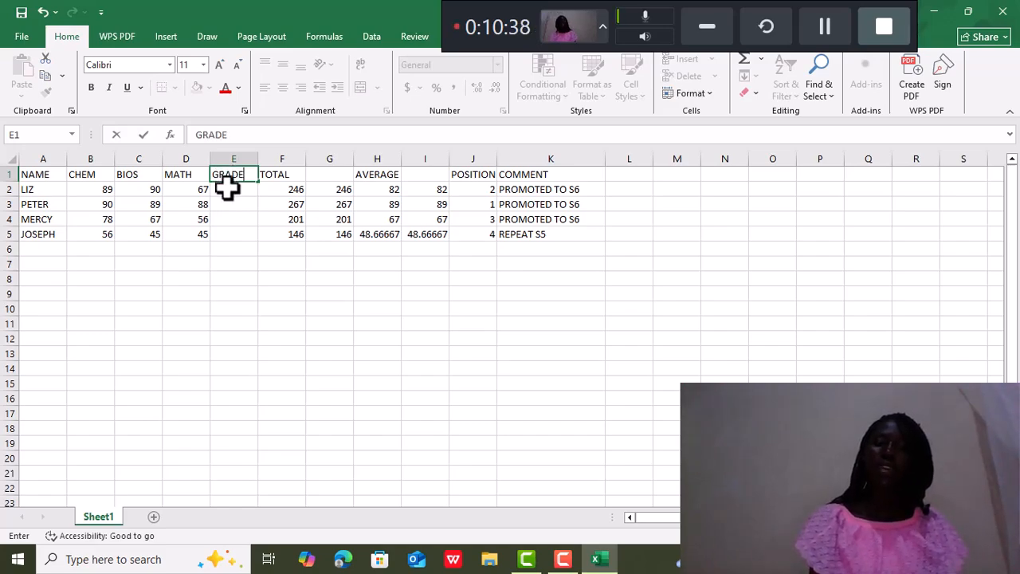
key(Return)
Step: Begin an IF formula in E2 that tests the first student's MATH mark against 75: =IF(D2>=75
text(=)
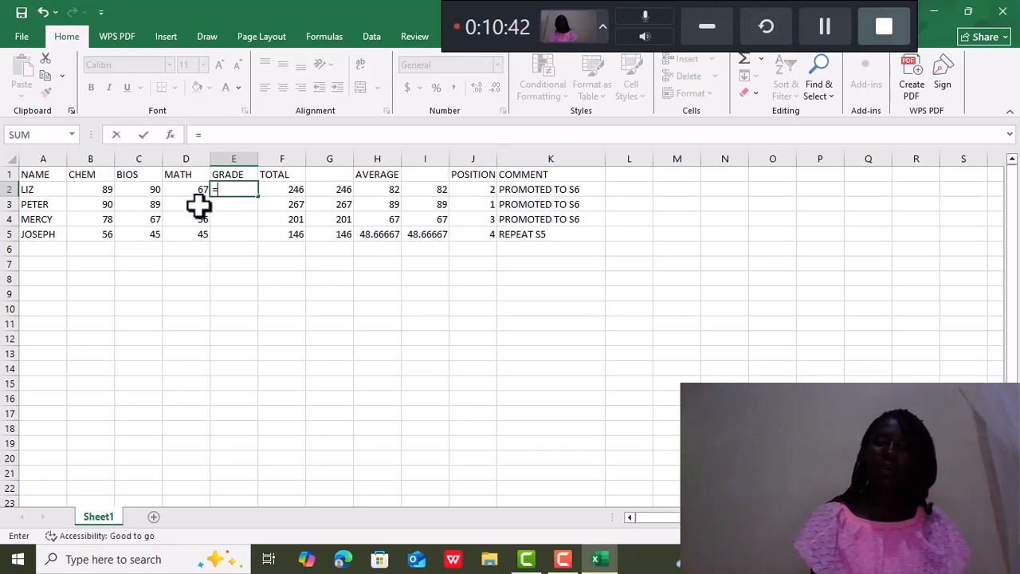
click(826, 29)
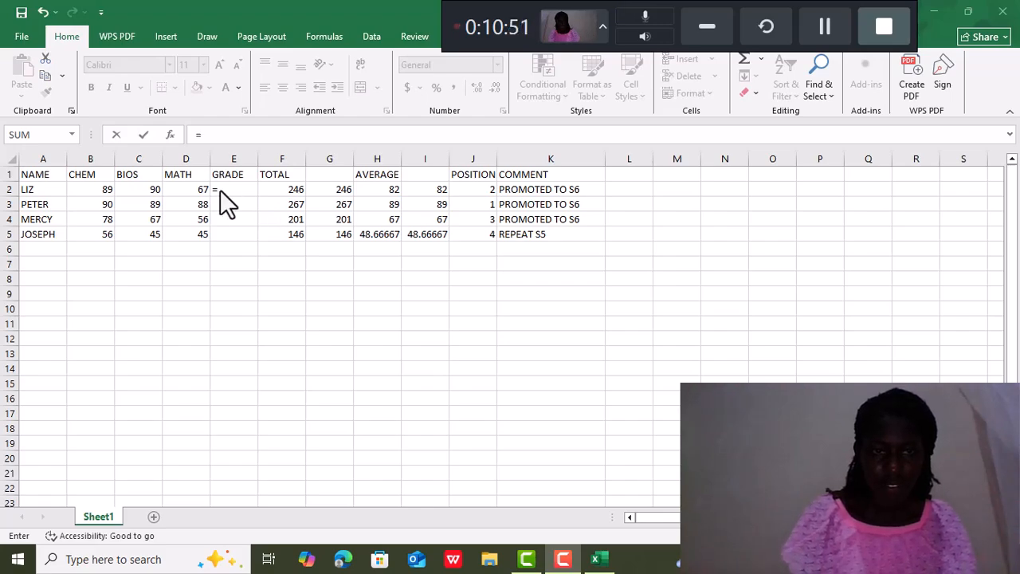
text(IF)
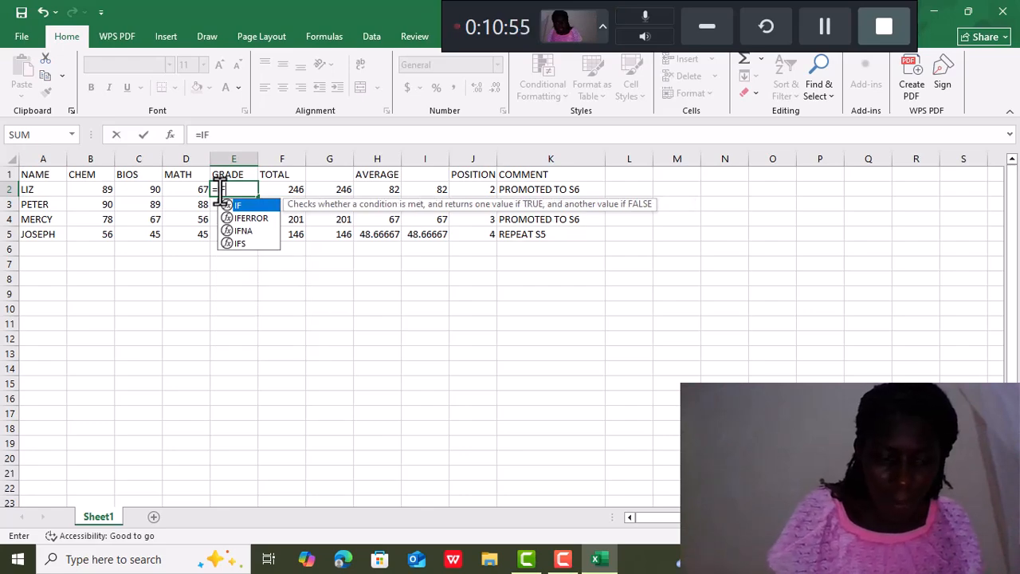
text(()
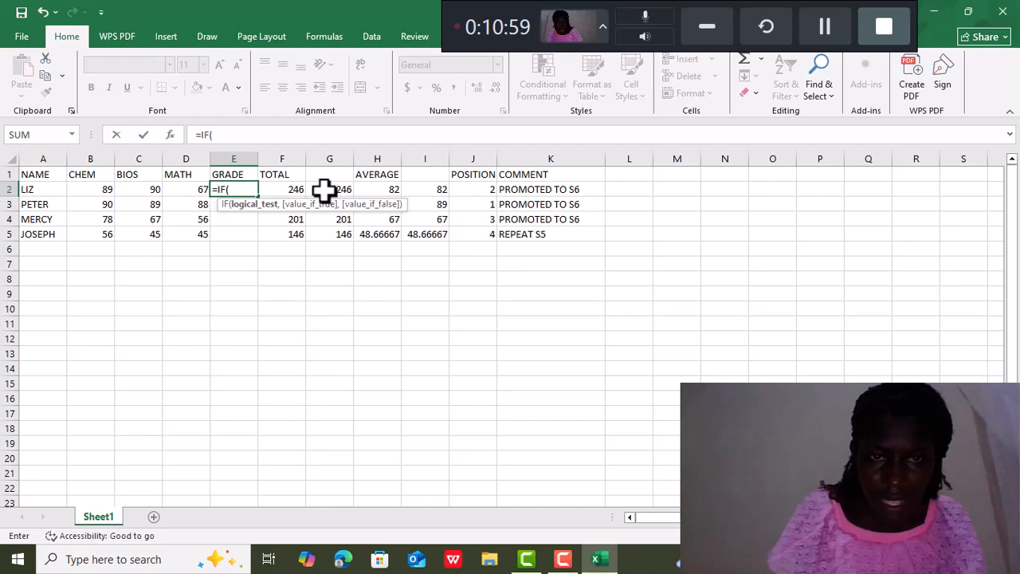
click(202, 190)
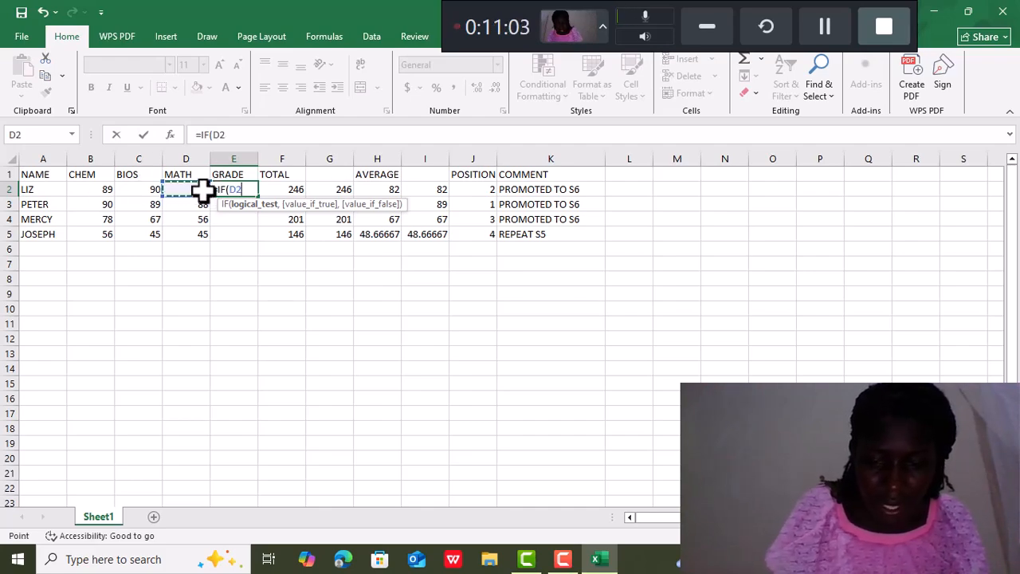
text(>=)
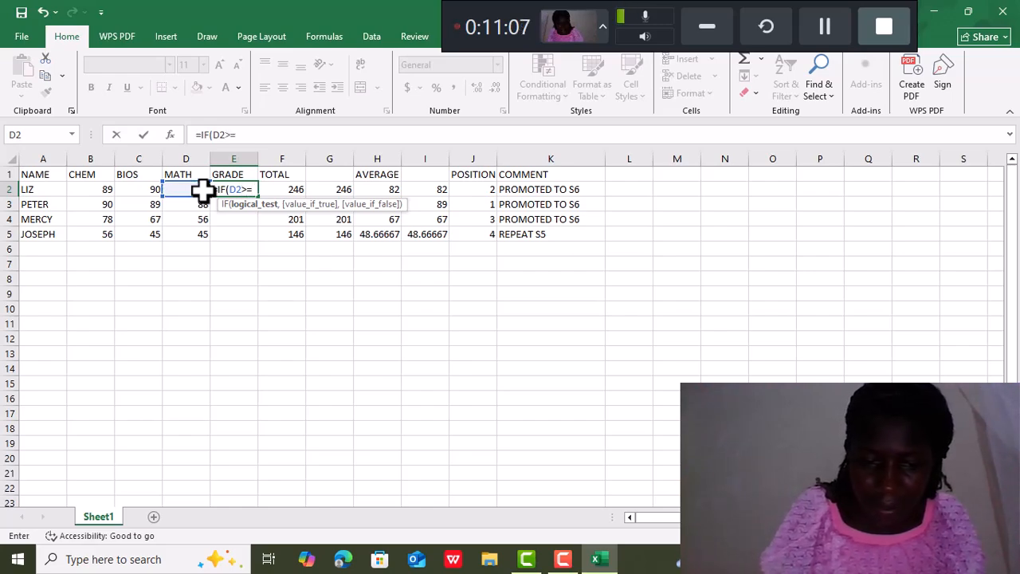
text(75)
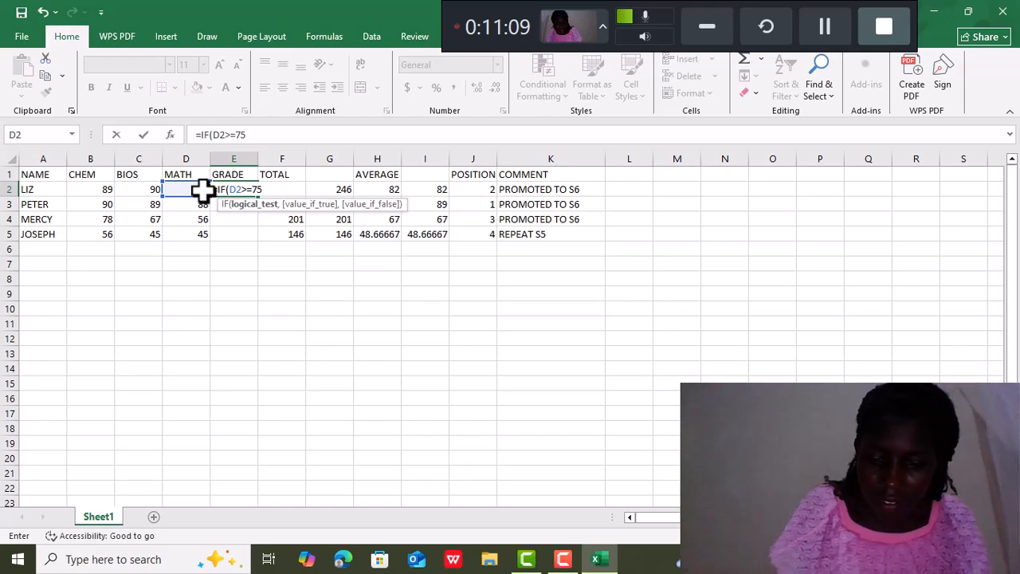
text(,)
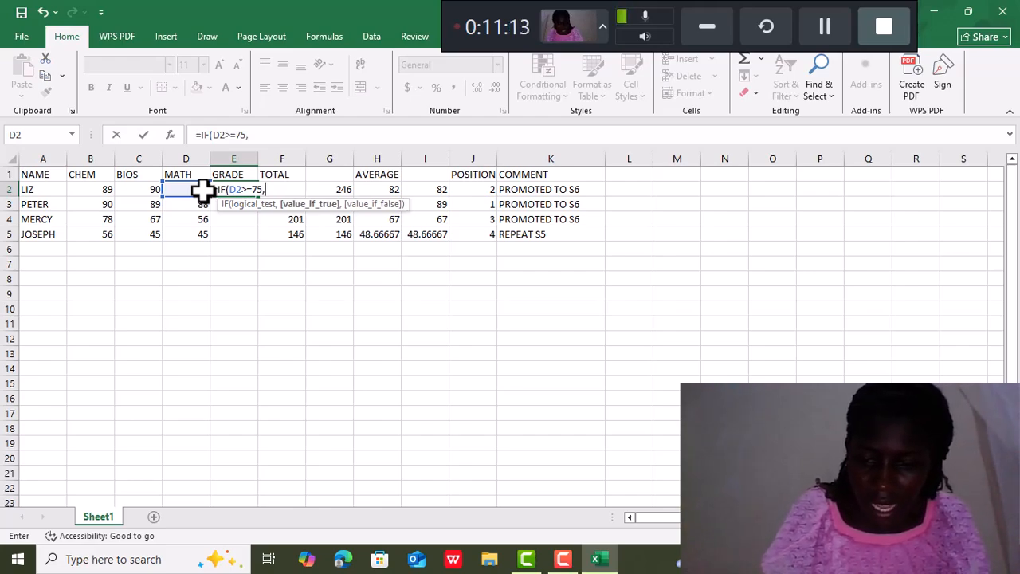
text("D1)
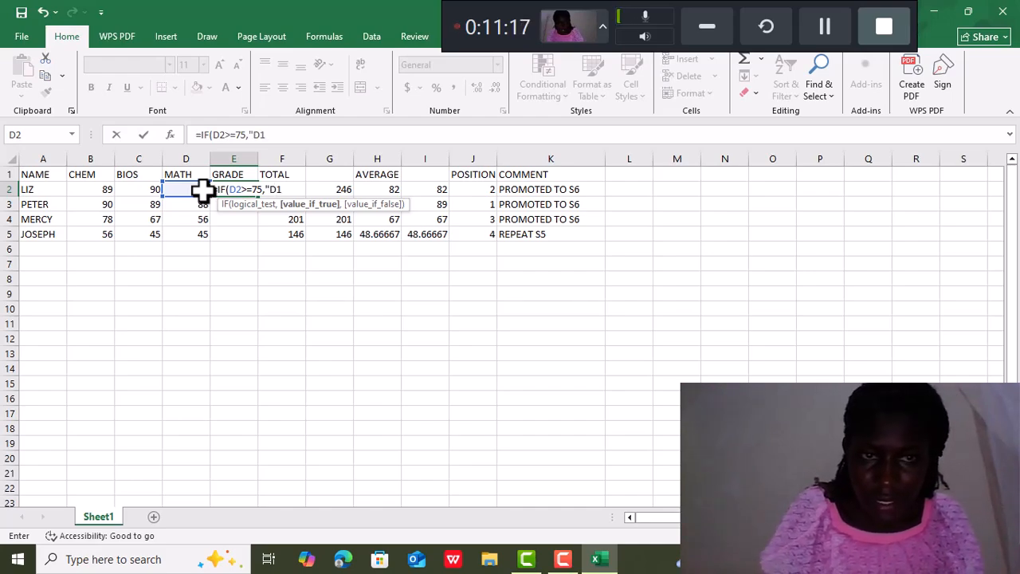
text(")
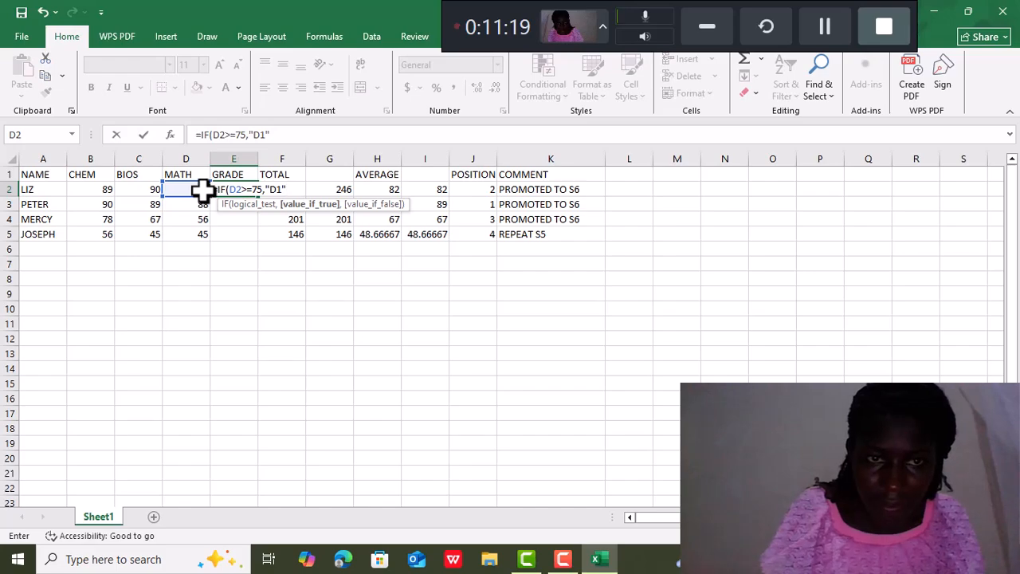
text(,)
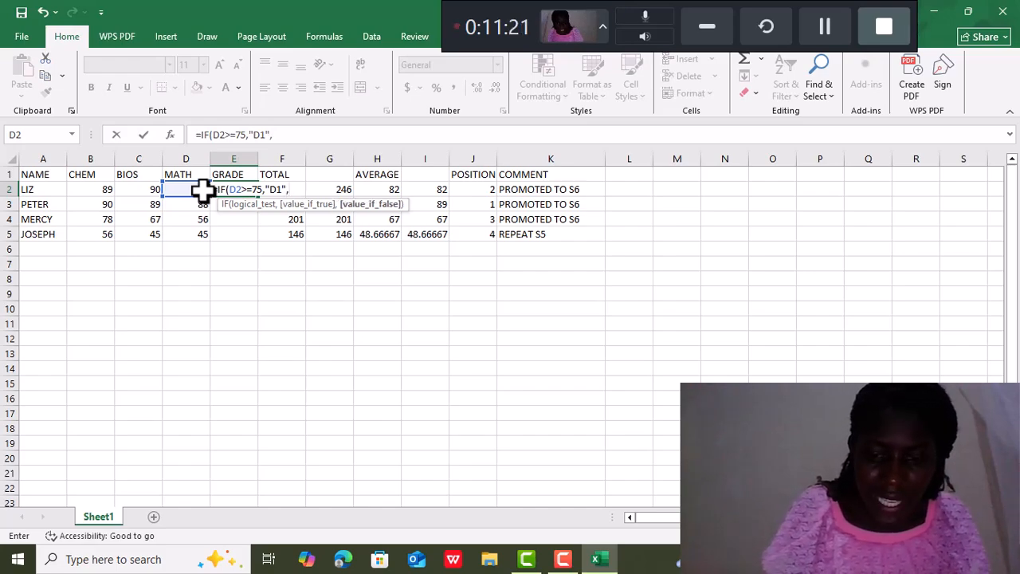
text(IF)
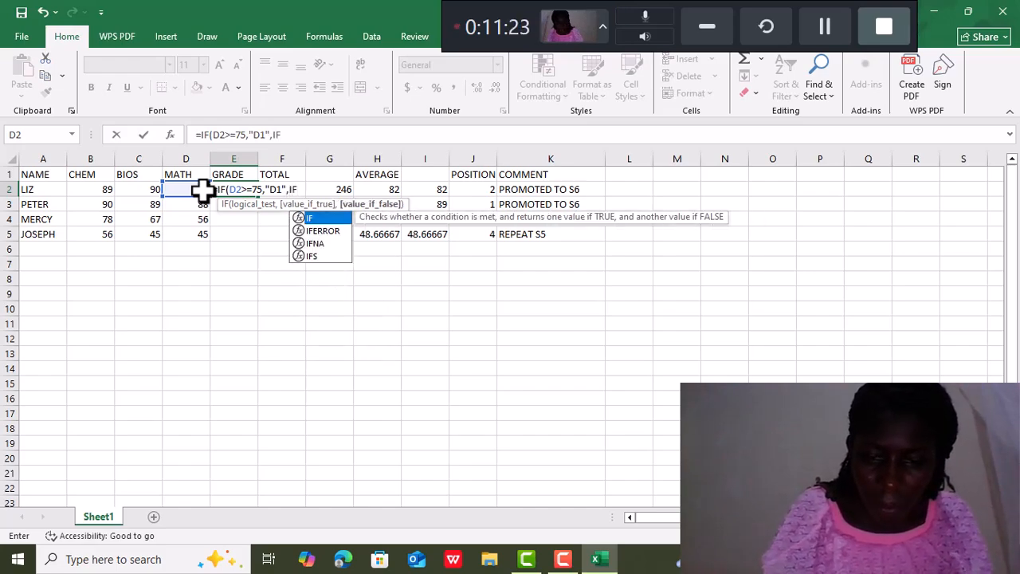
text(()
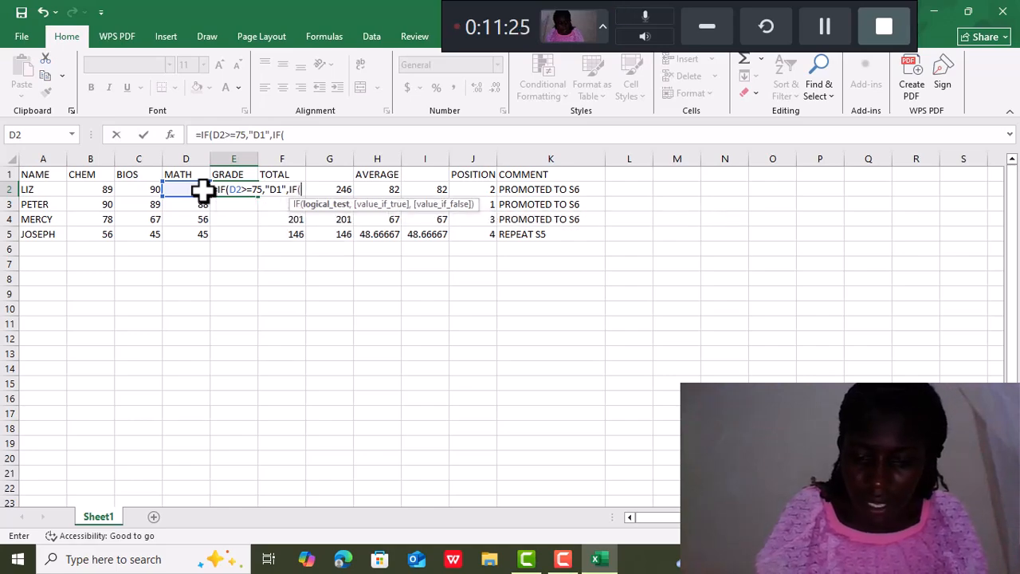
text(D2>=70)
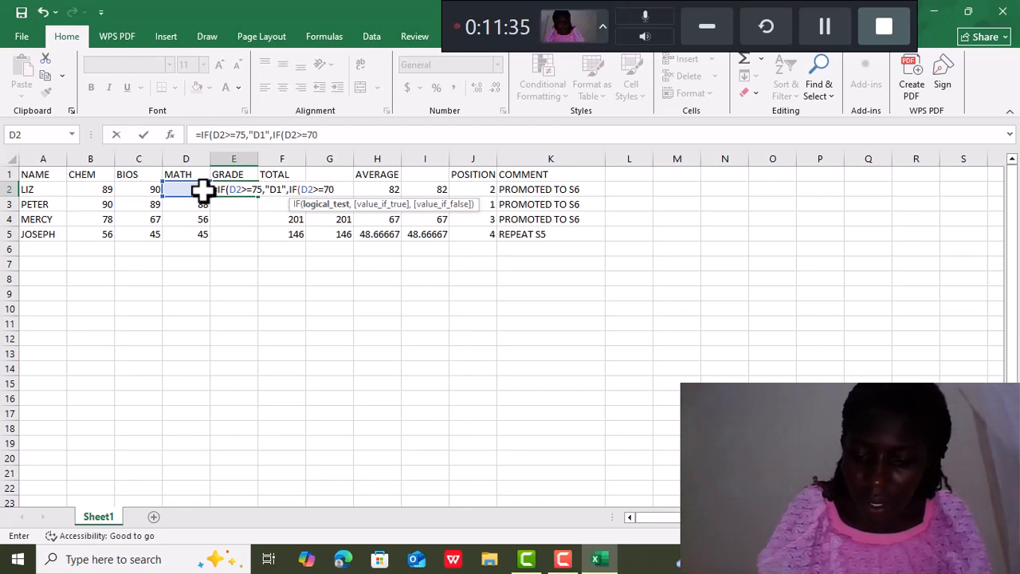
text(,)
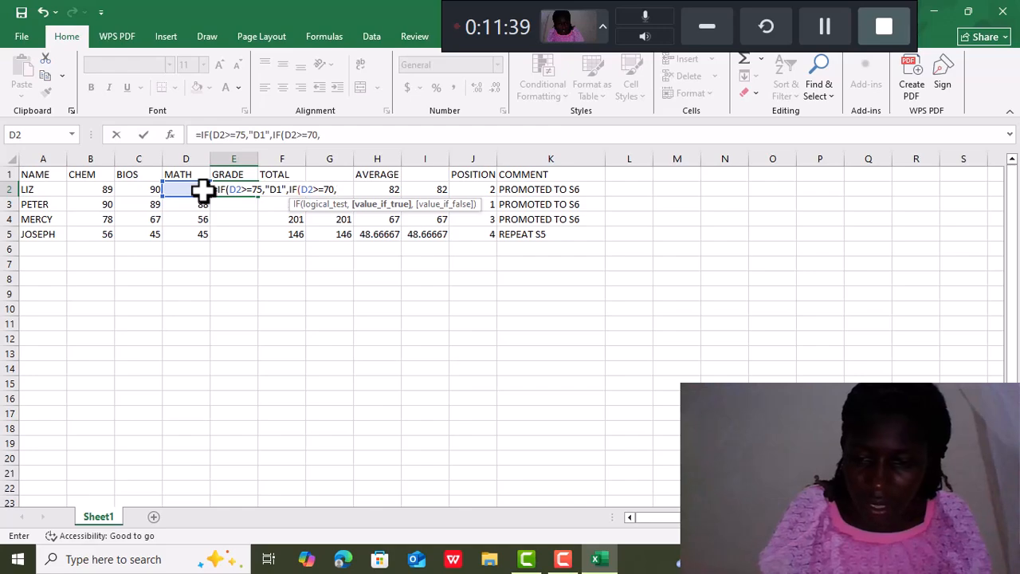
text("D2)
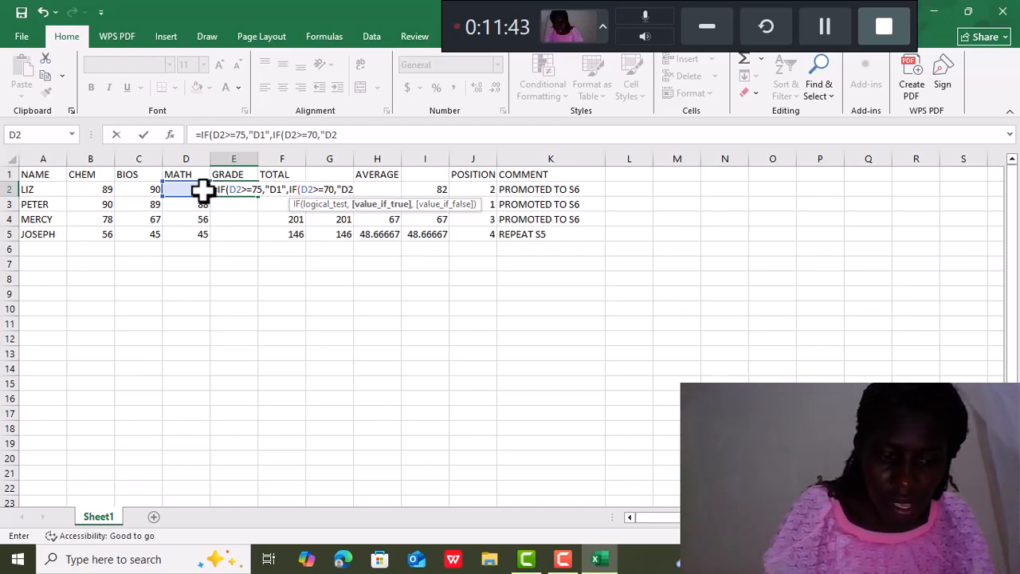
text(",IF)
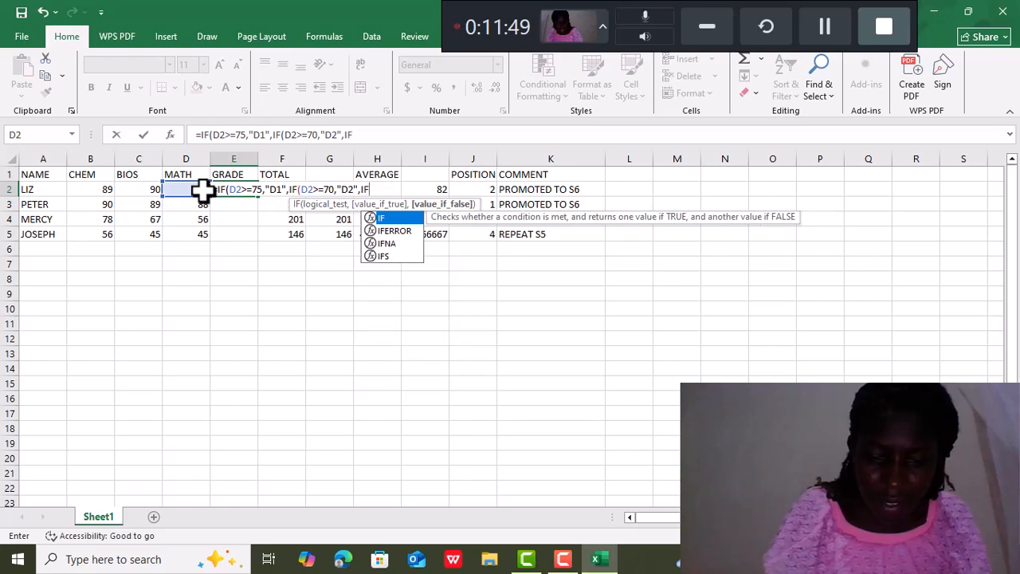
text(()
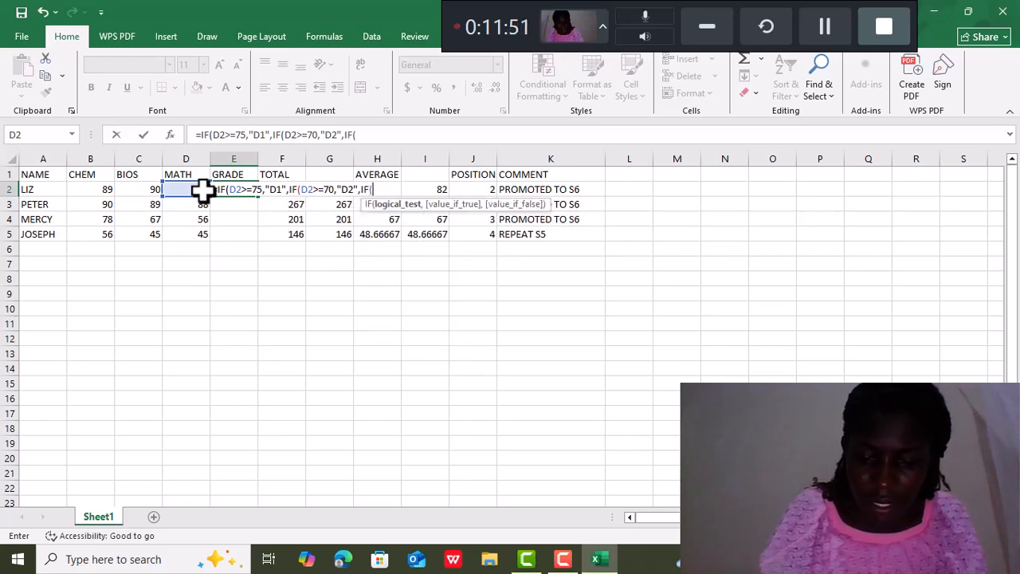
text(D2)
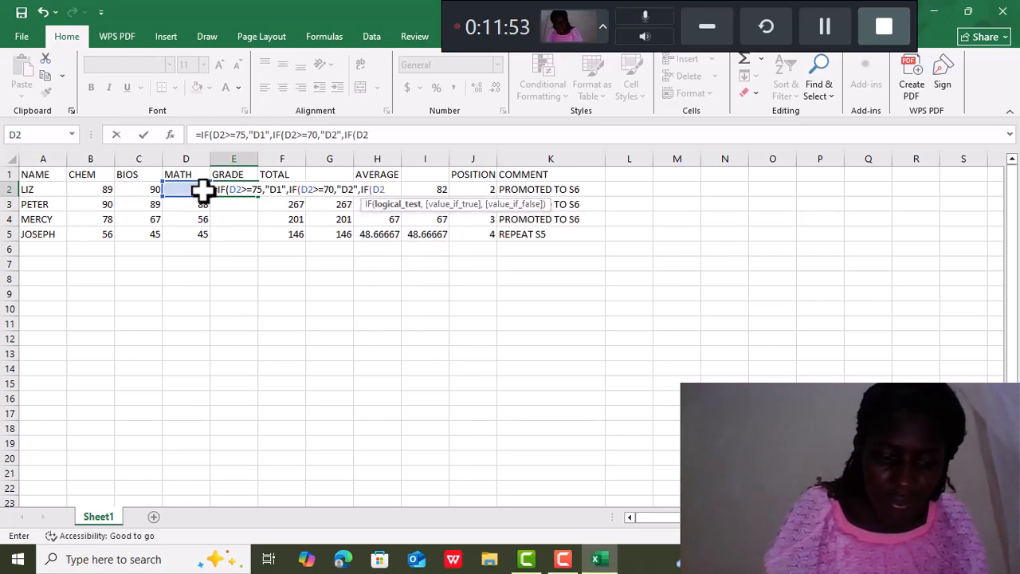
text(>)
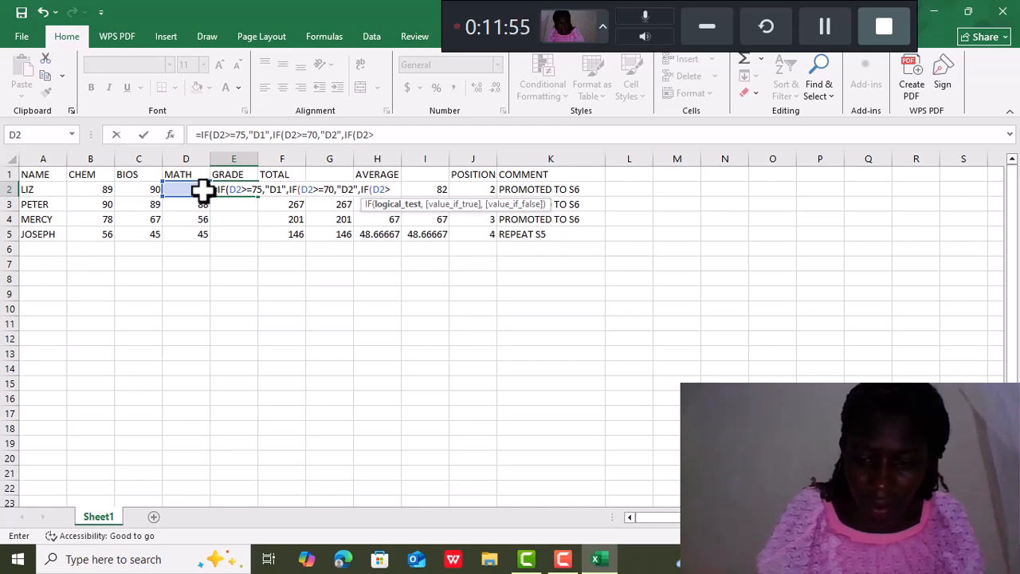
text(=)
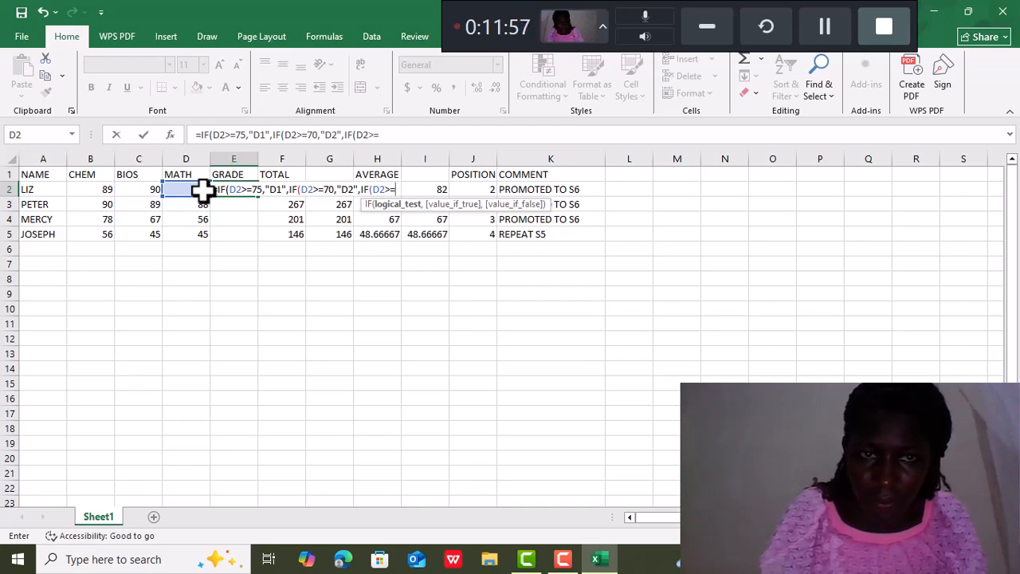
text(65)
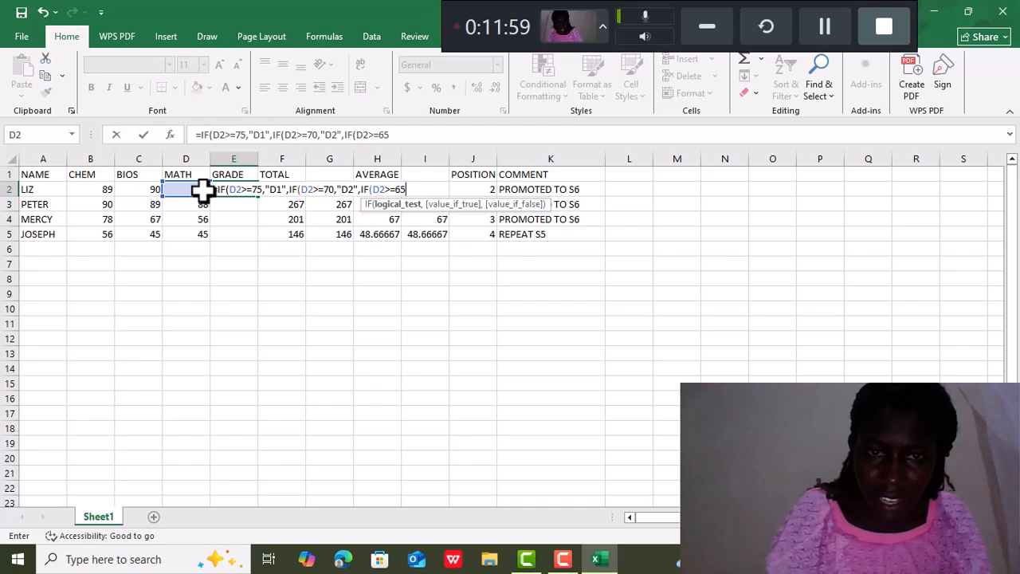
text(,)
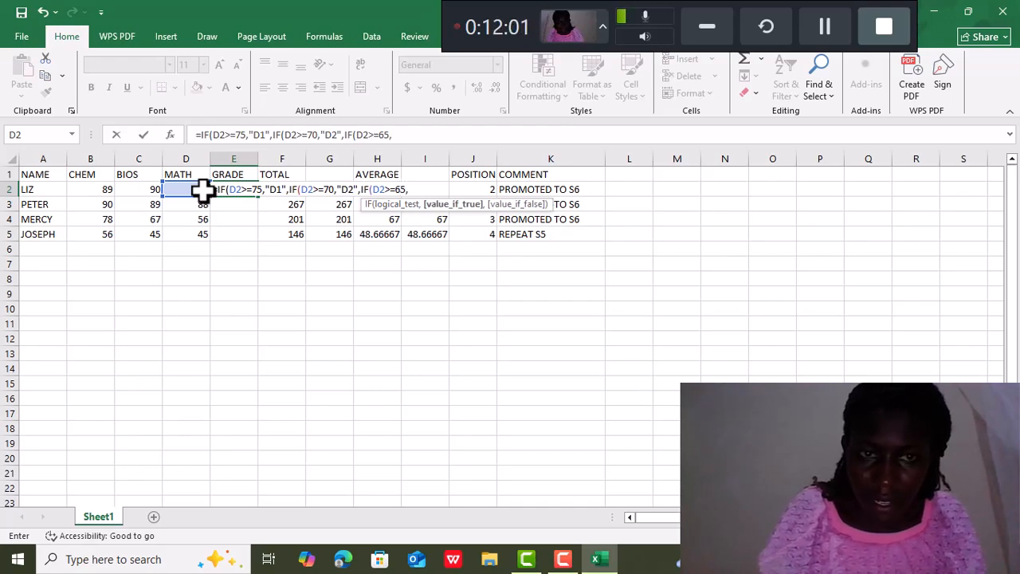
text(")
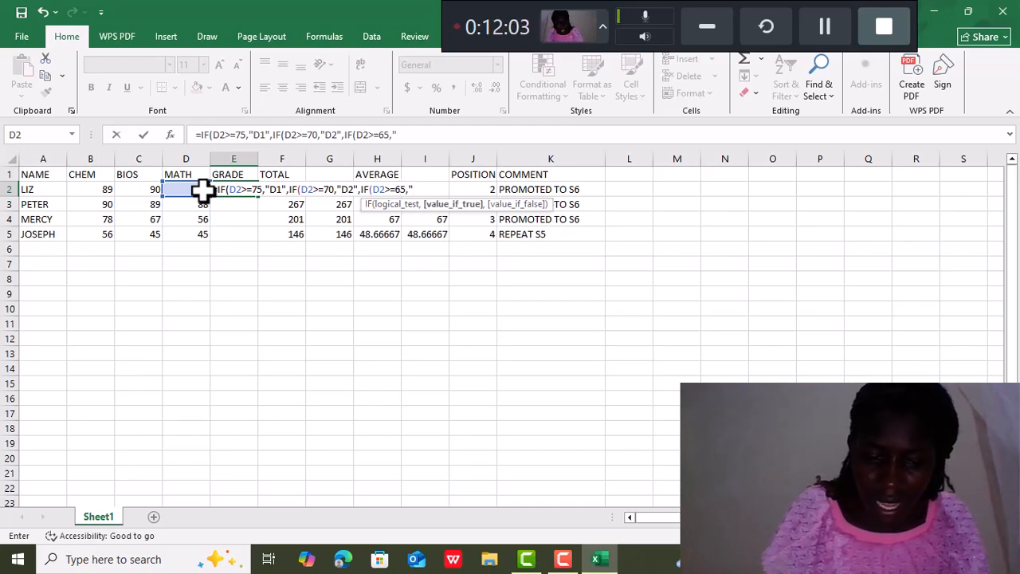
text(C)
text(3)
text(")
text(,I)
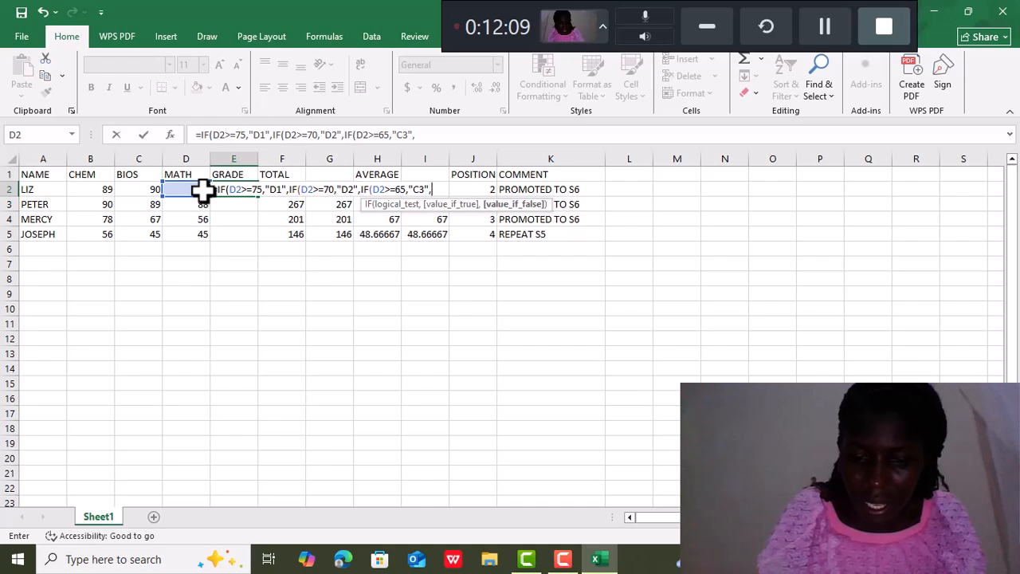
text(F)
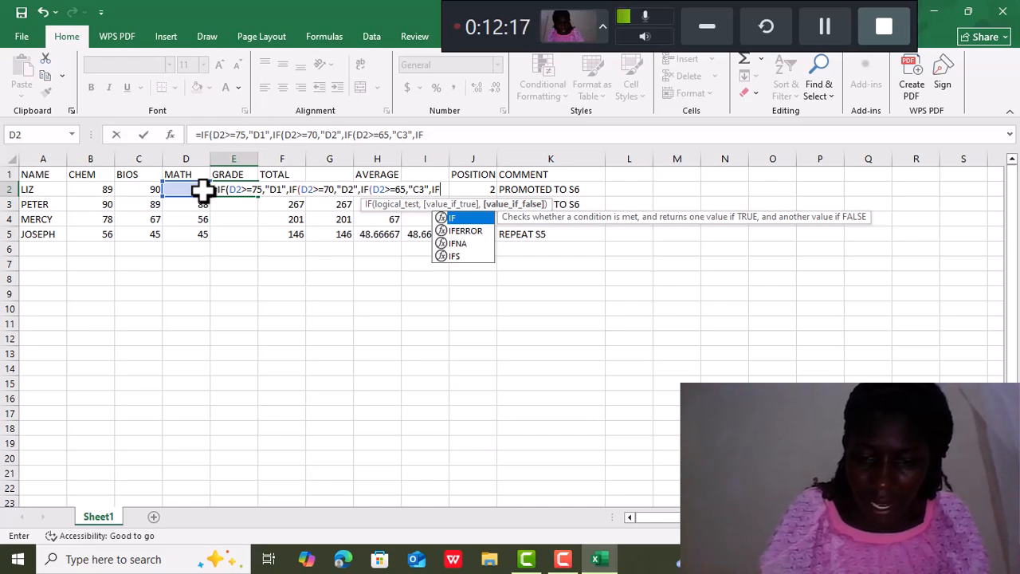
Step: Nest a fourth IF as the third IF's value if false, with the logical test D2>=60
text((D2.)
key(BackSpace)
text(>)
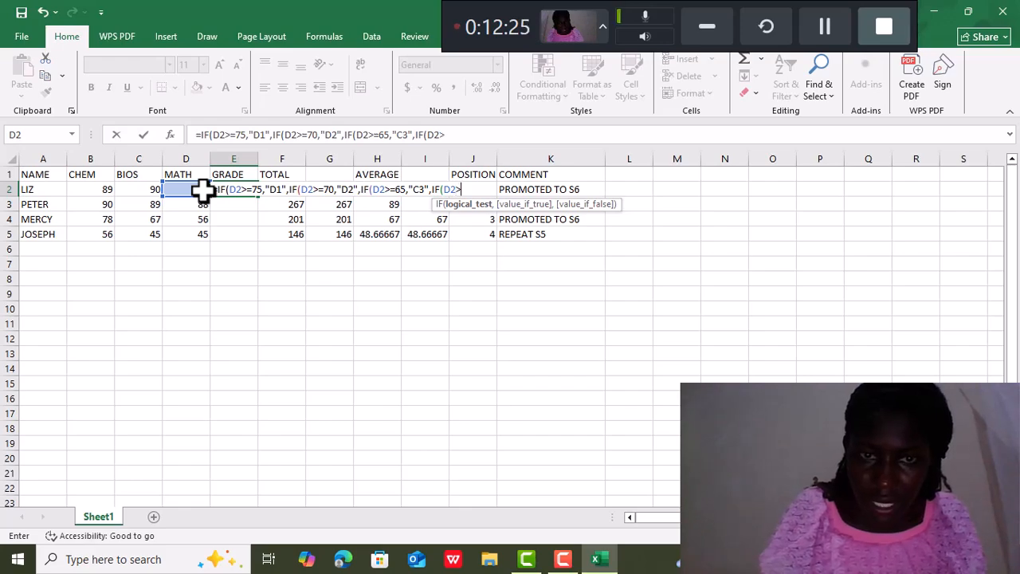
text(=)
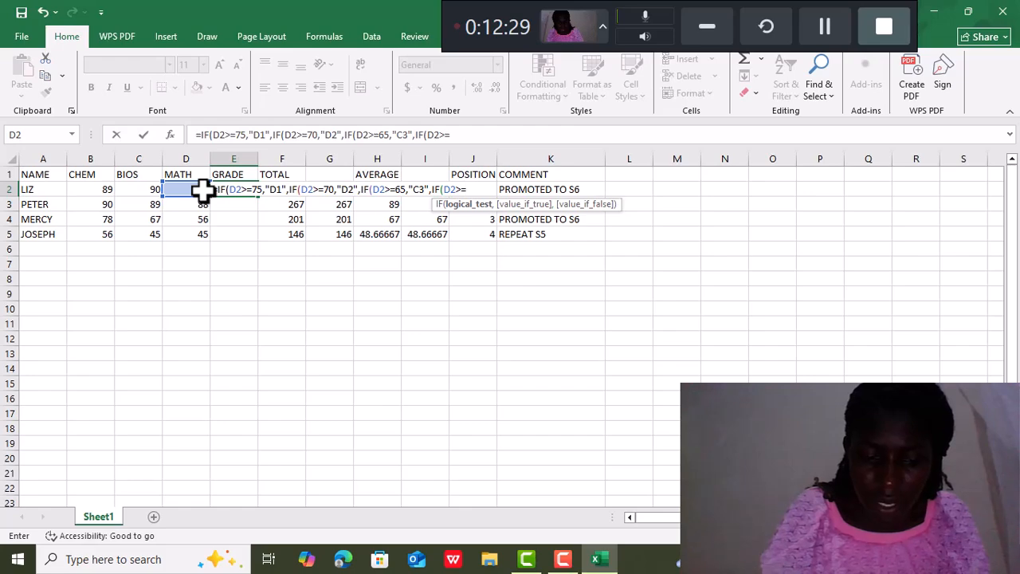
text(6)
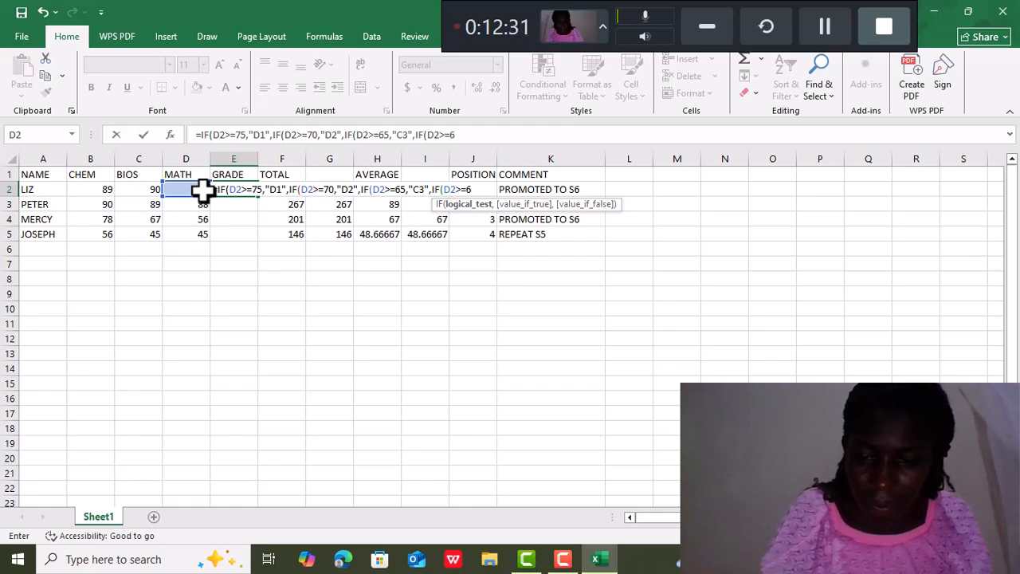
text(0,)
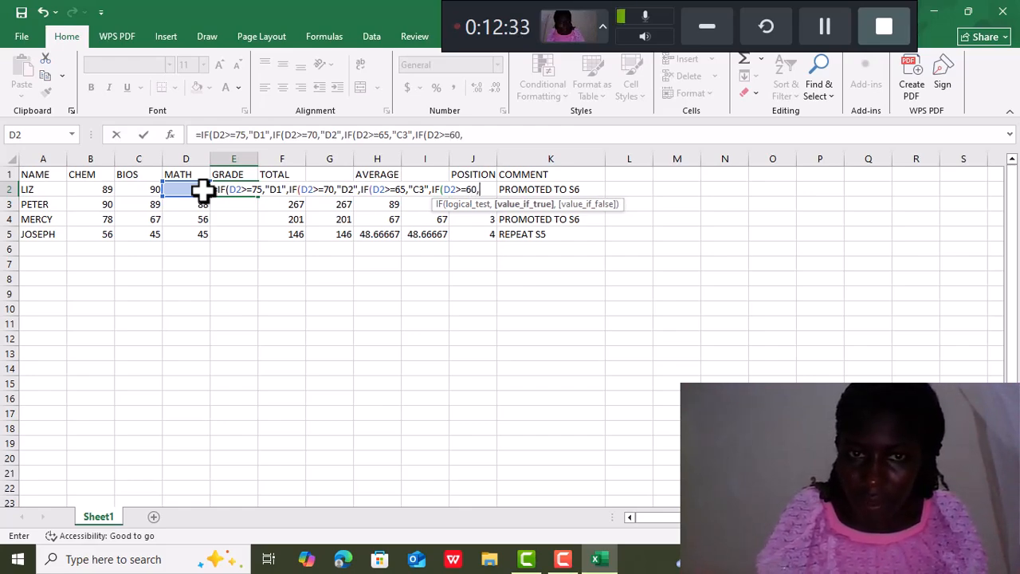
text(")
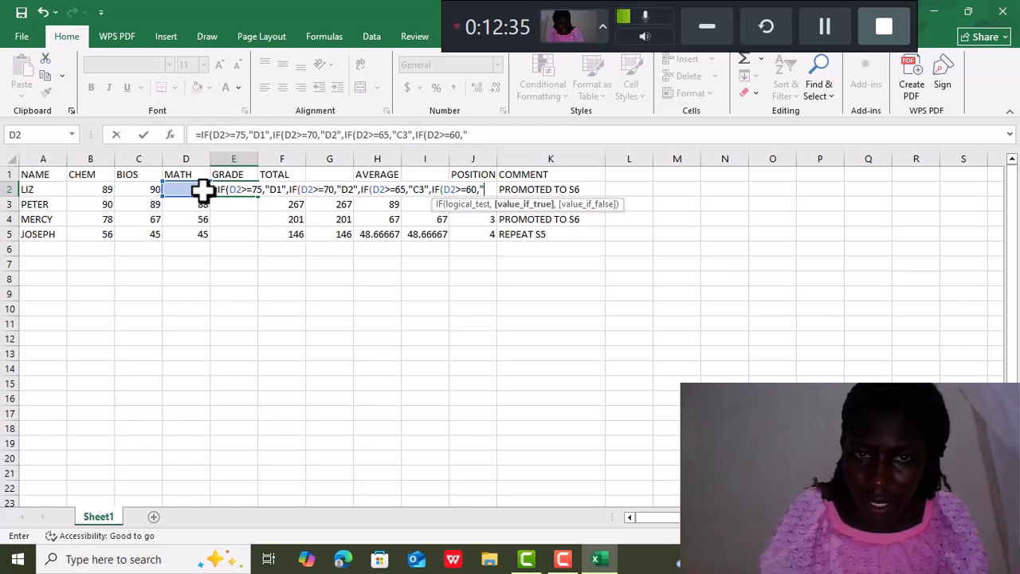
text(C)
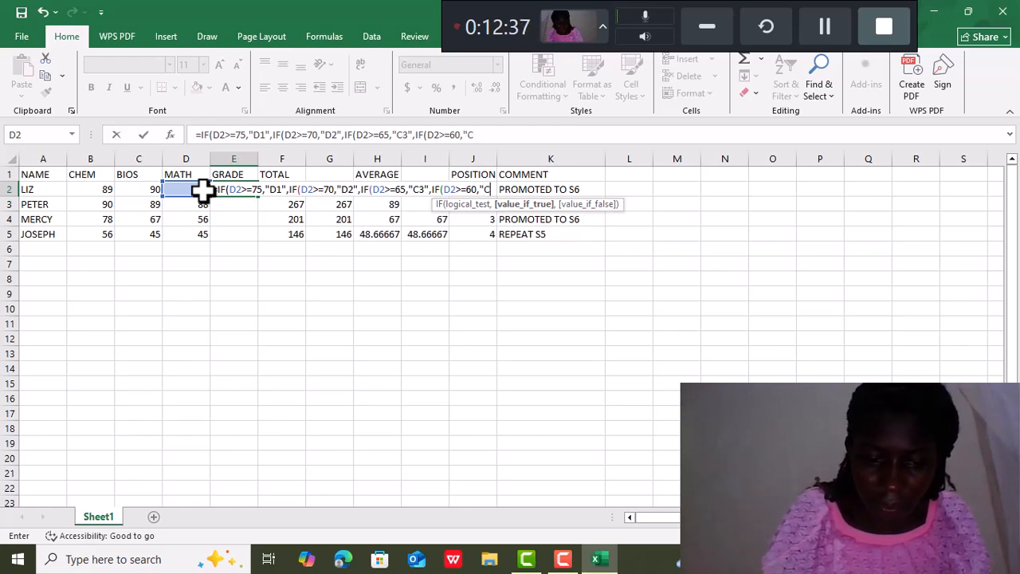
text(4)
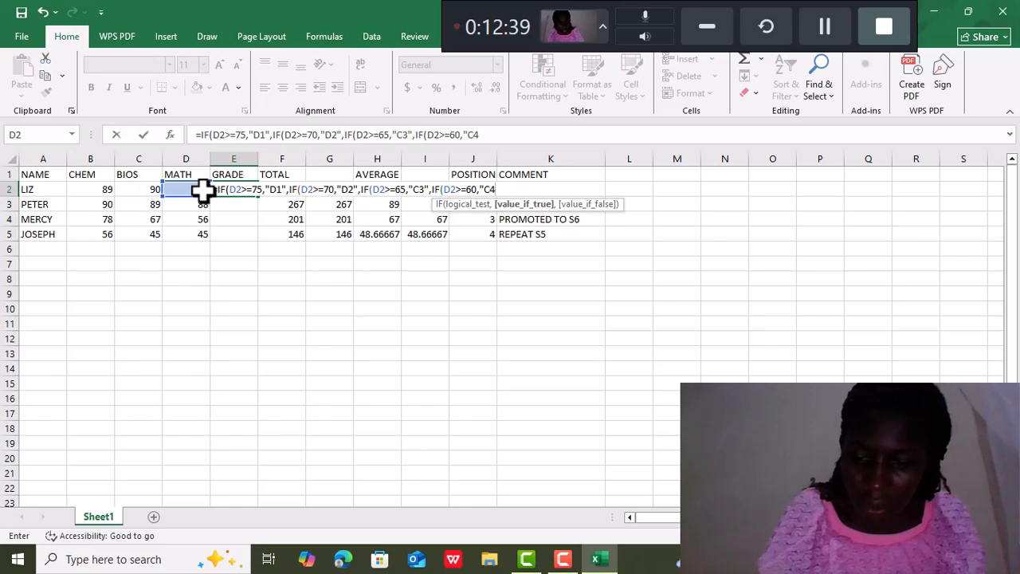
text(",I)
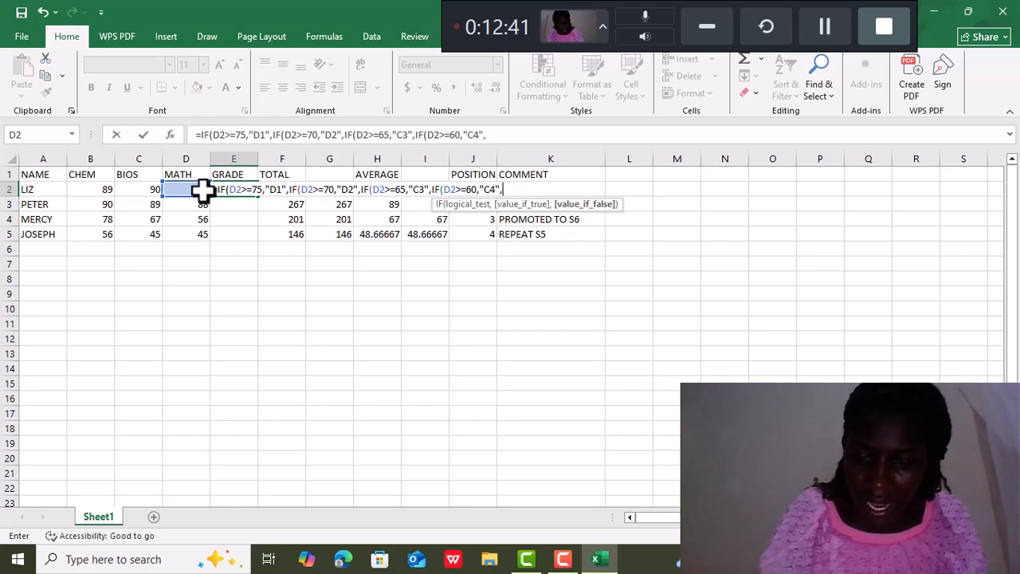
text(F)
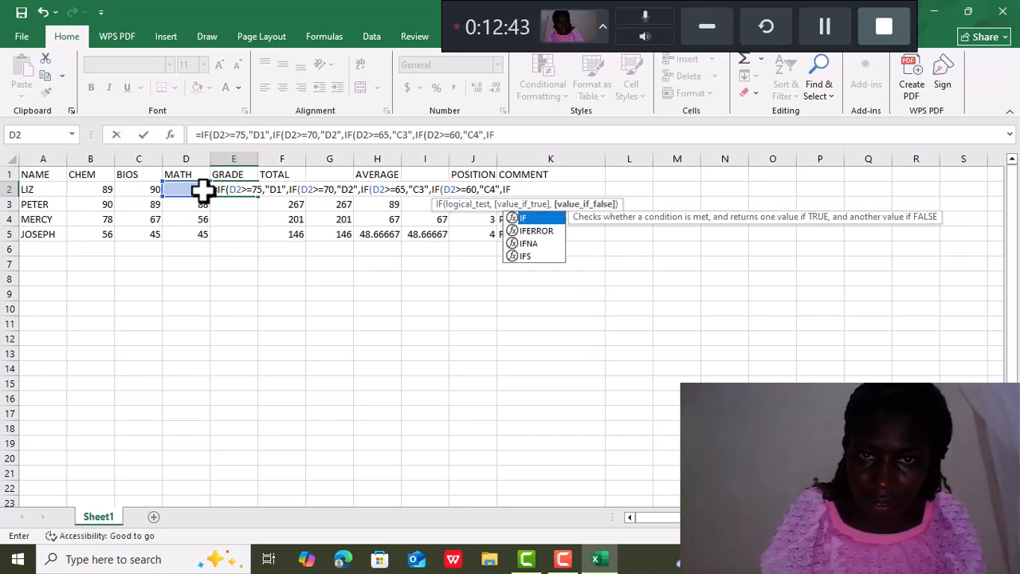
text(()
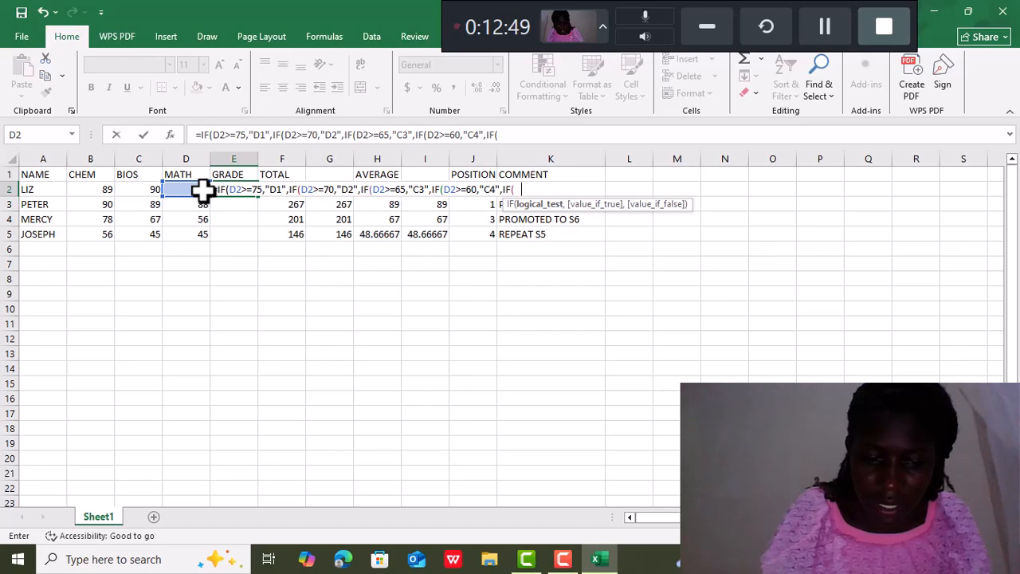
text(D2)
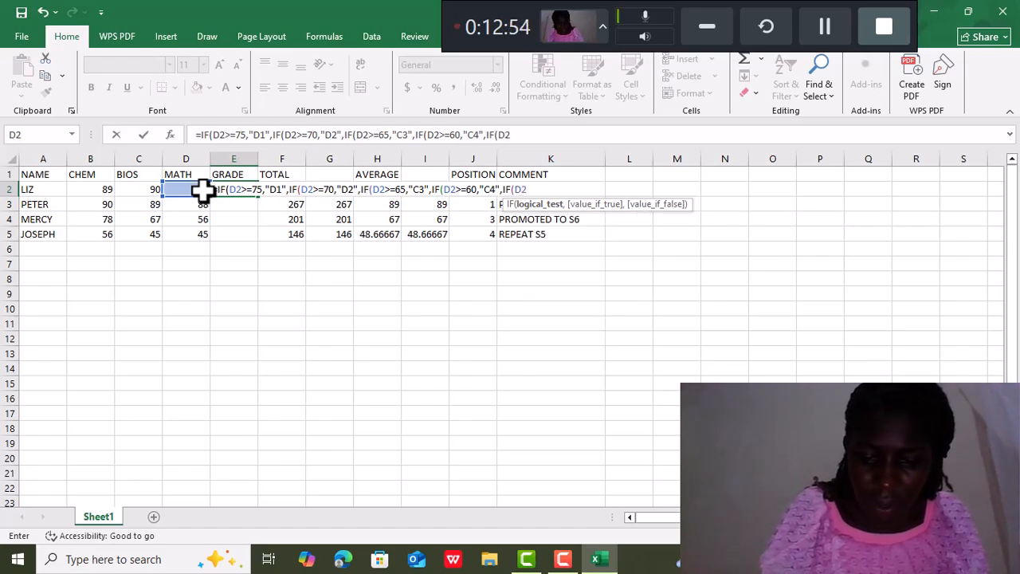
text(>=55)
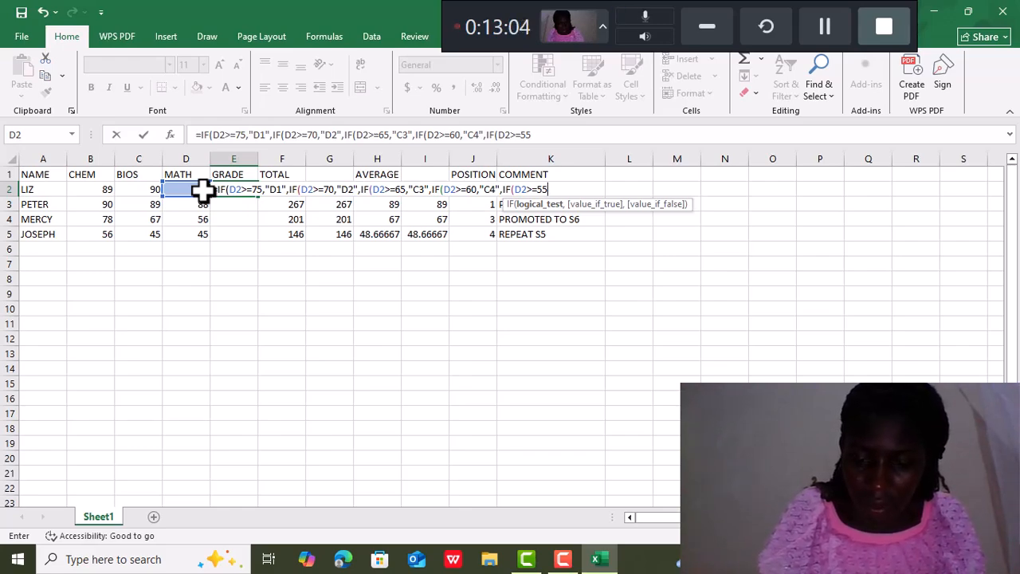
Step: Add "C5" as the fifth IF's value if true
text(,"C5)
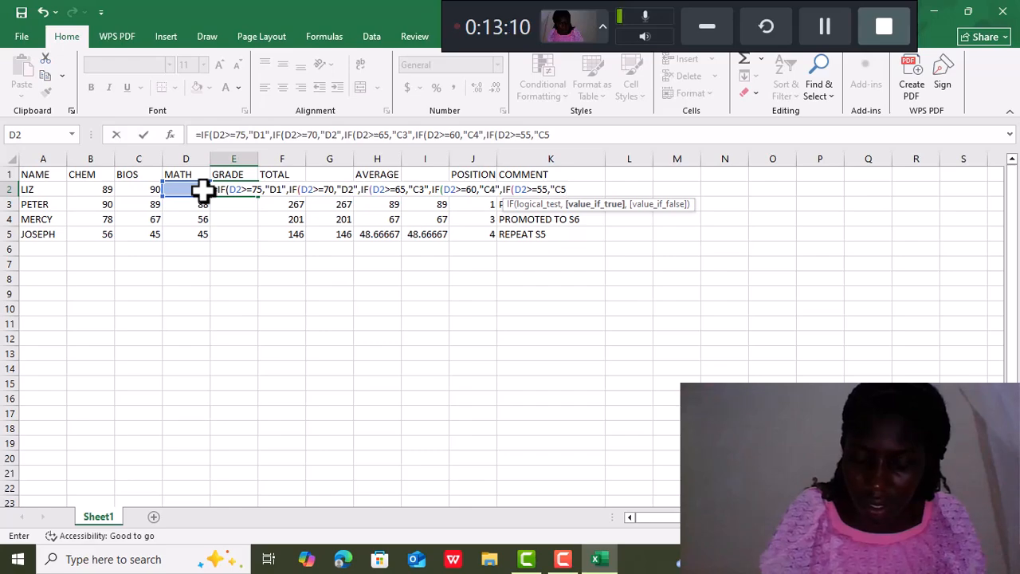
text(",)
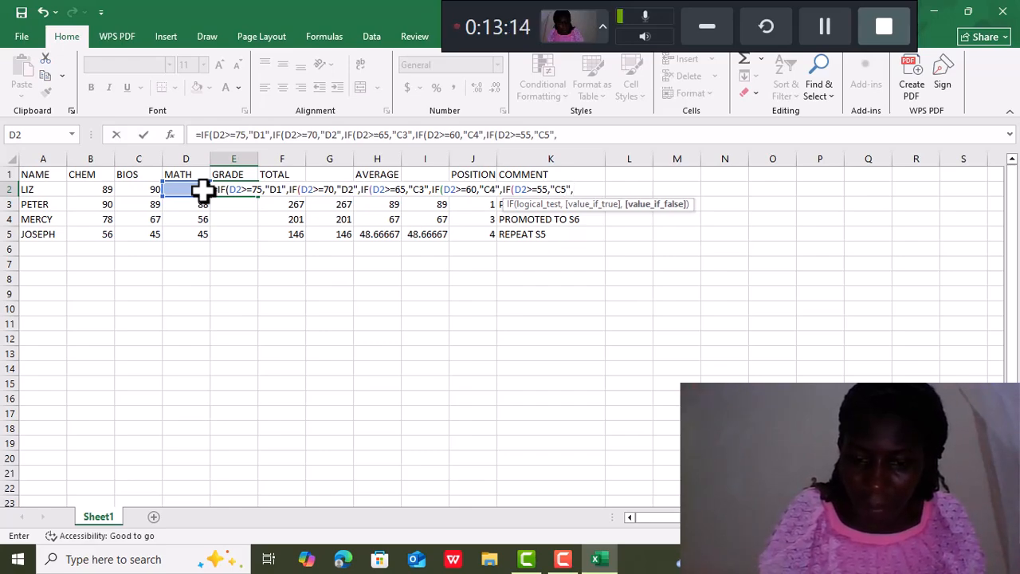
text(IF)
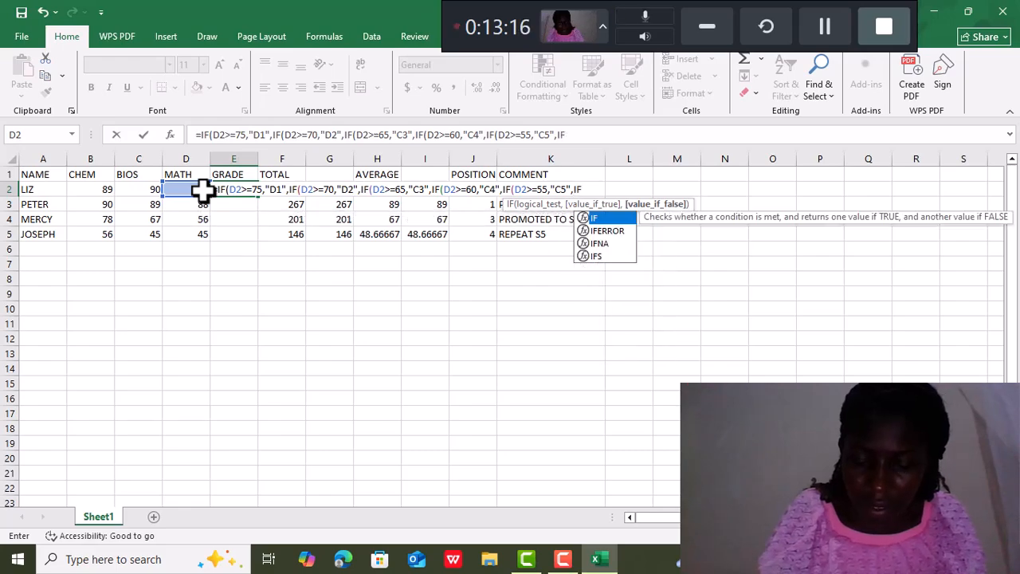
text(()
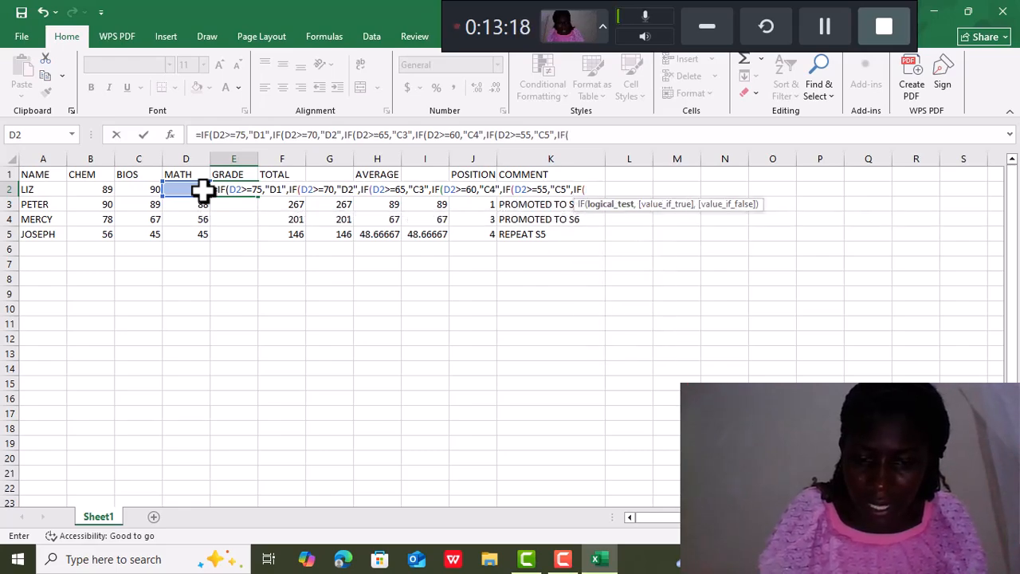
text(D2)
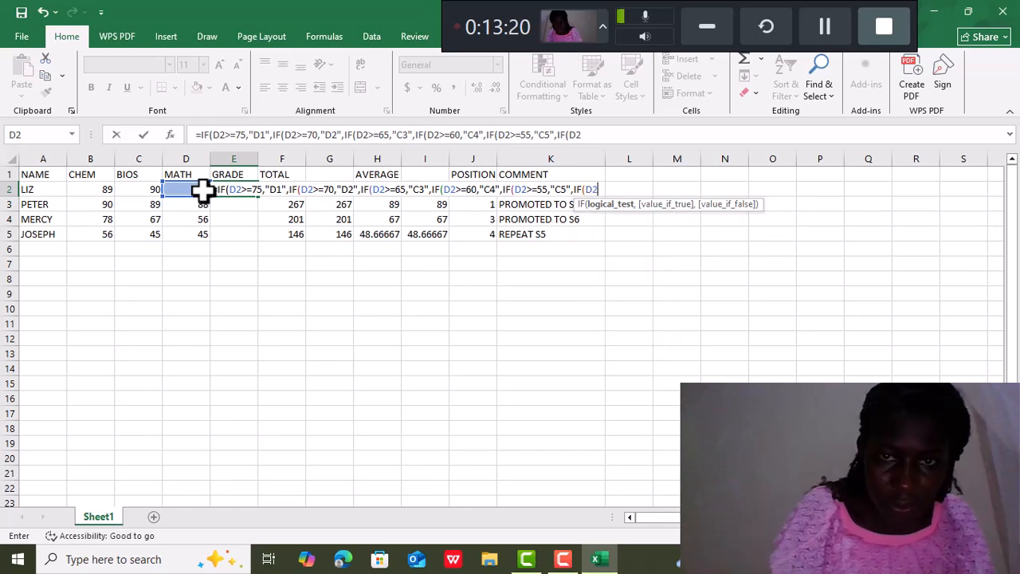
text(>=)
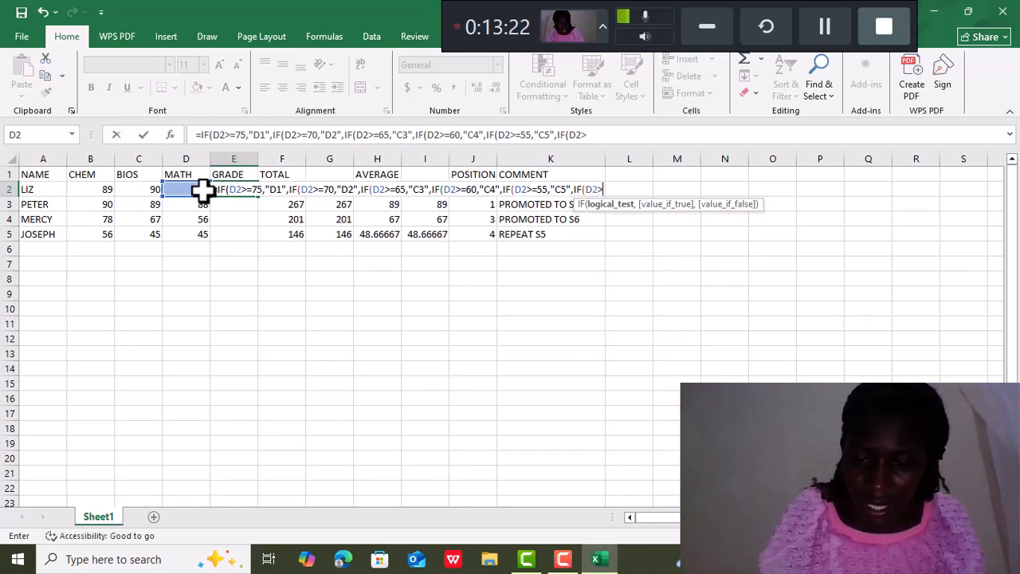
text(50,)
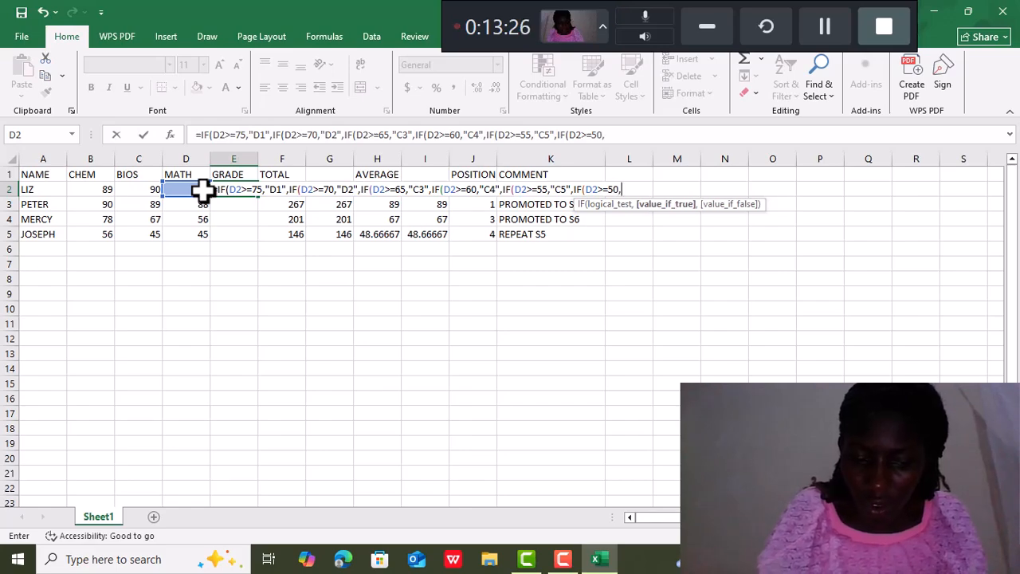
text(")
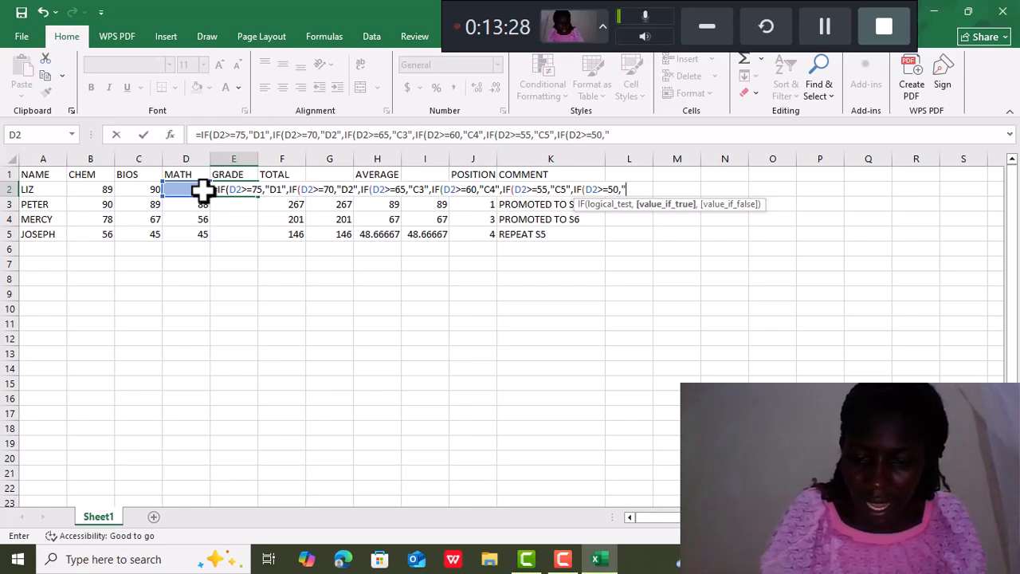
Step: Add "C6" as the sixth IF's value if true
text(C6)
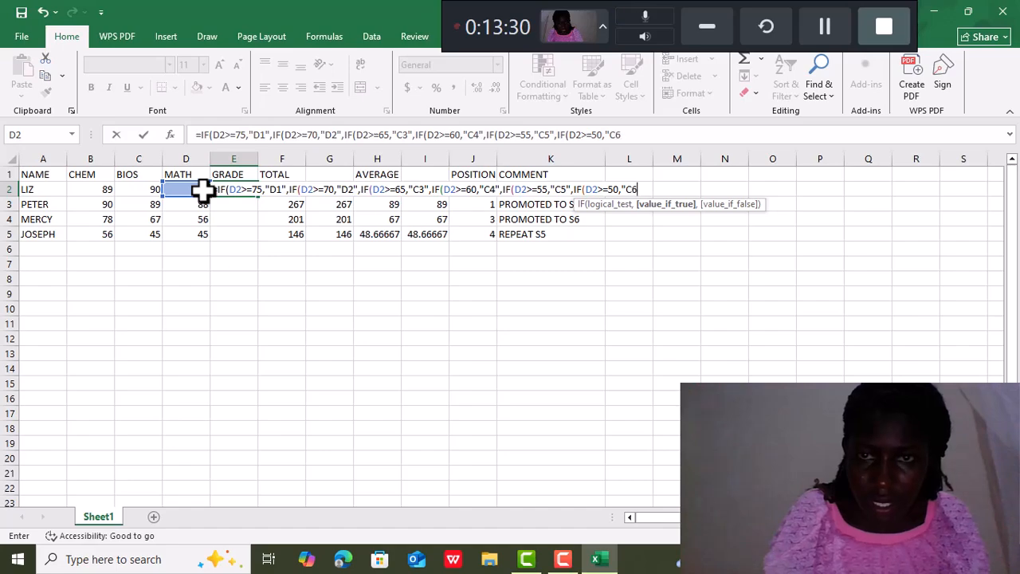
text(")
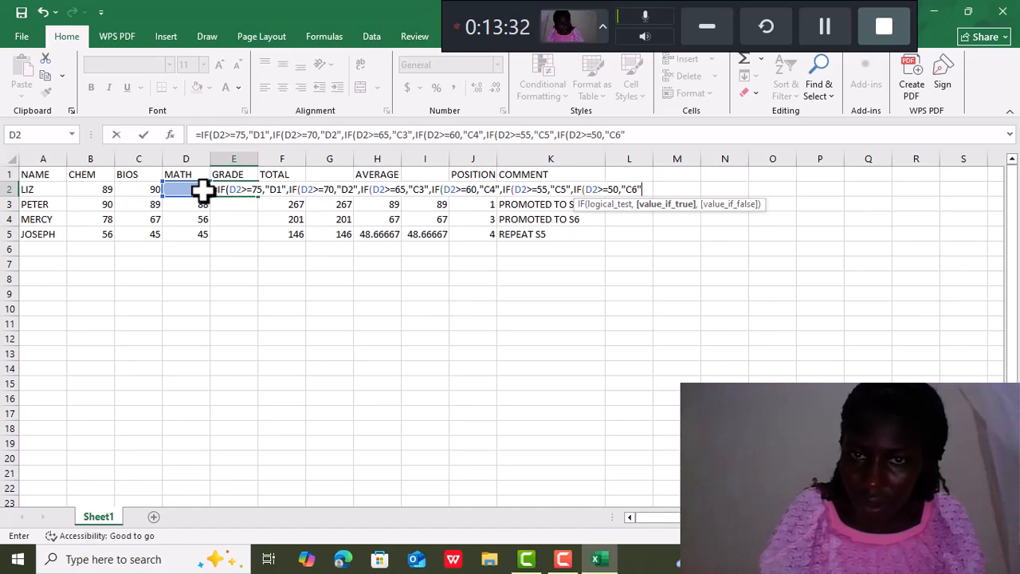
text(,IF)
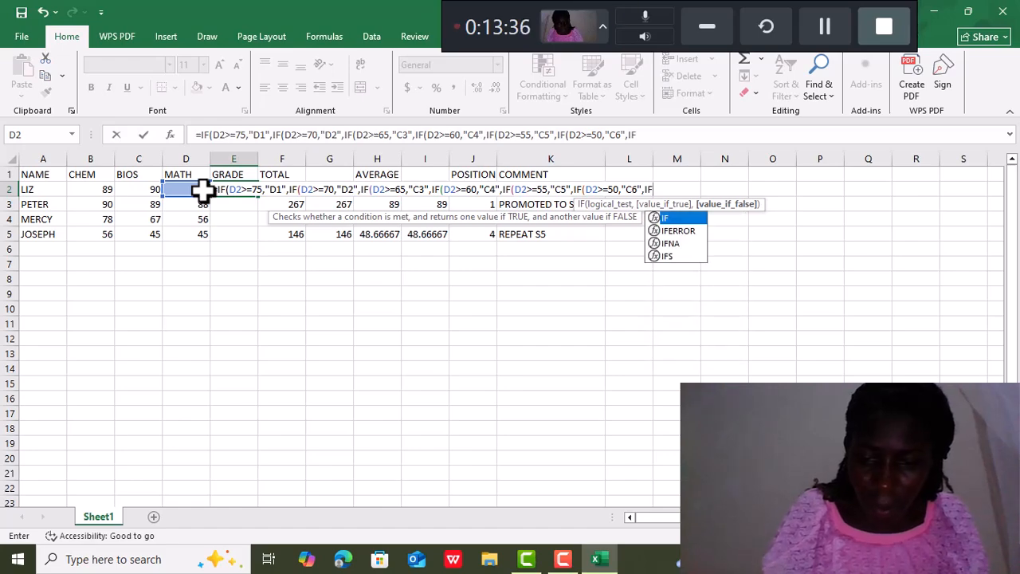
text(()
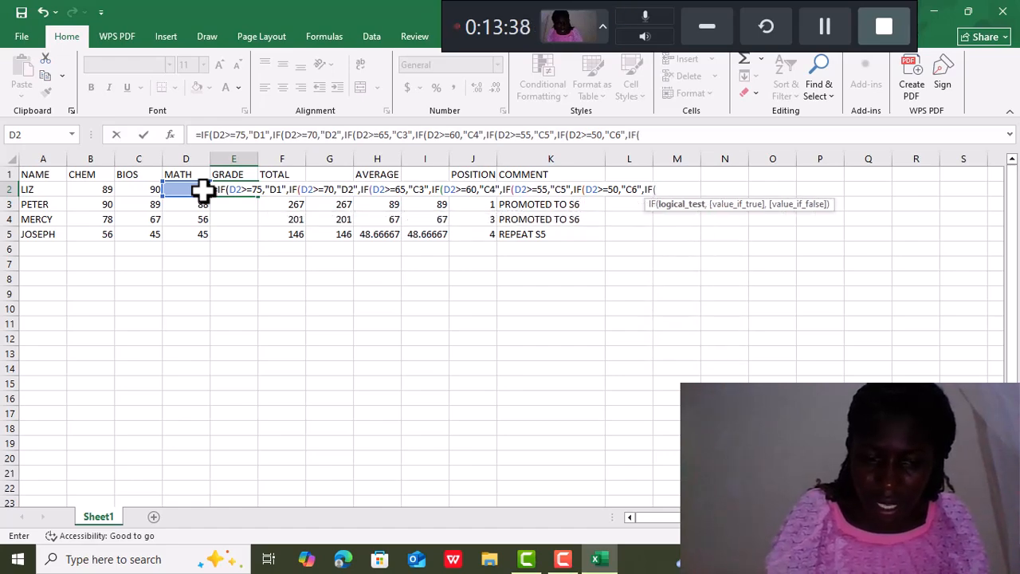
text(D)
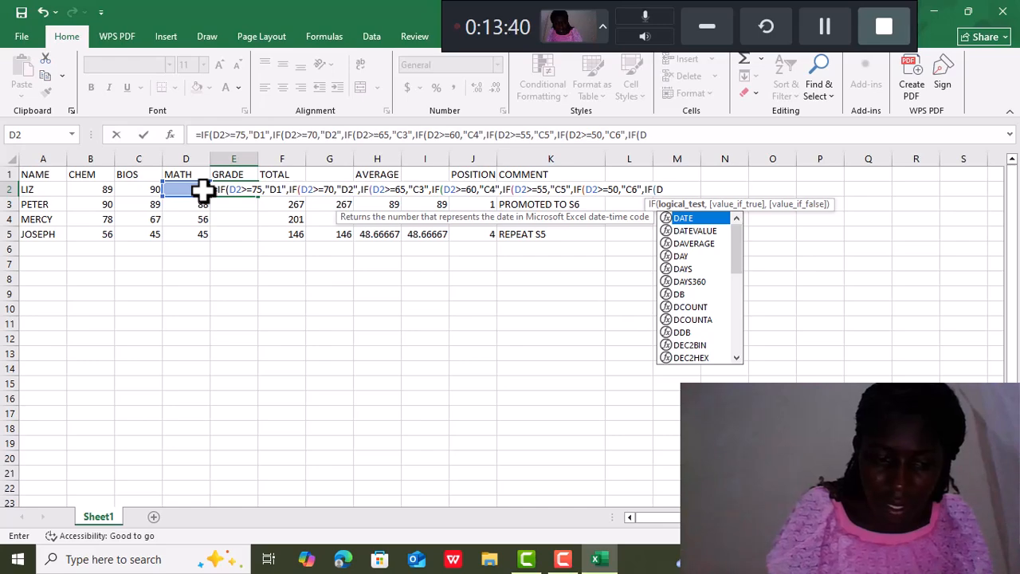
text(2>=)
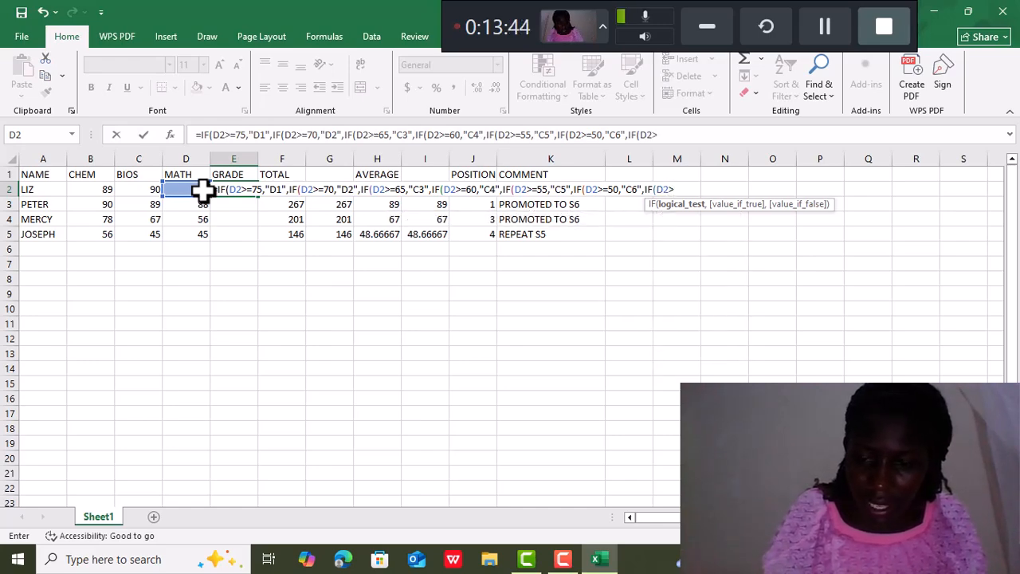
text(45)
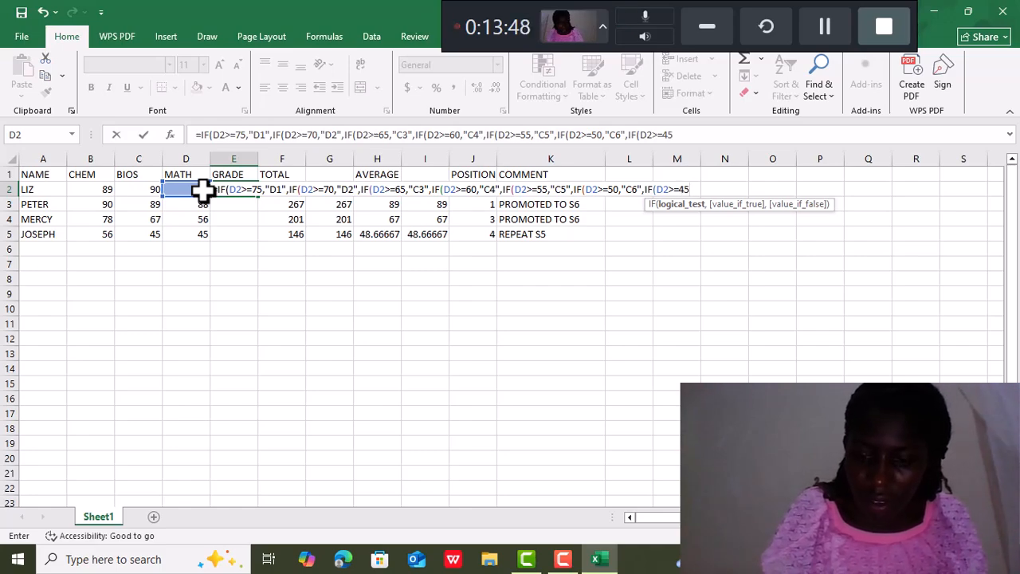
text(,"P)
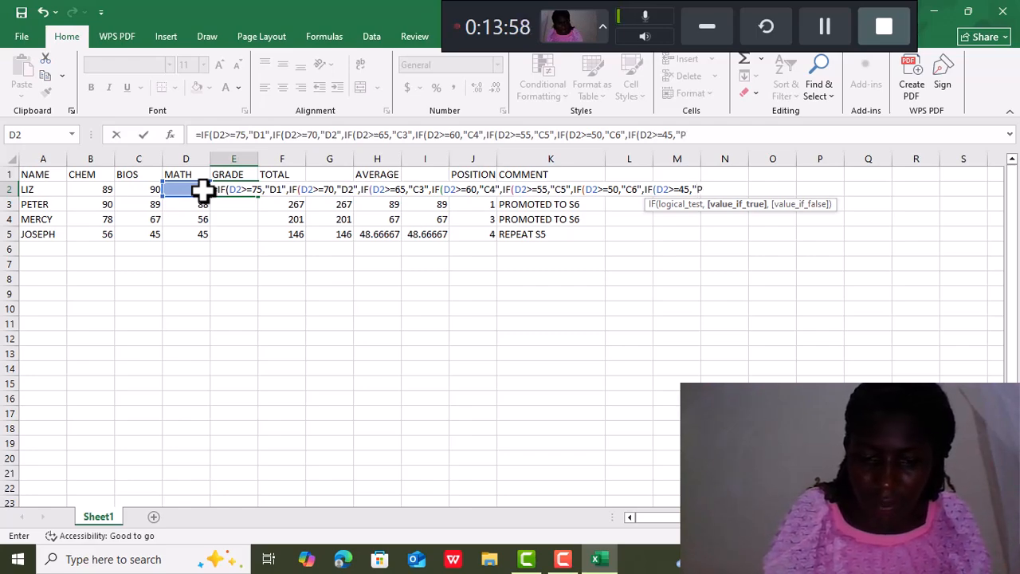
Step: Nest a seventh IF as the sixth IF's value if false, with the logical test D2>=45 and "P7" as its value if true
text(7")
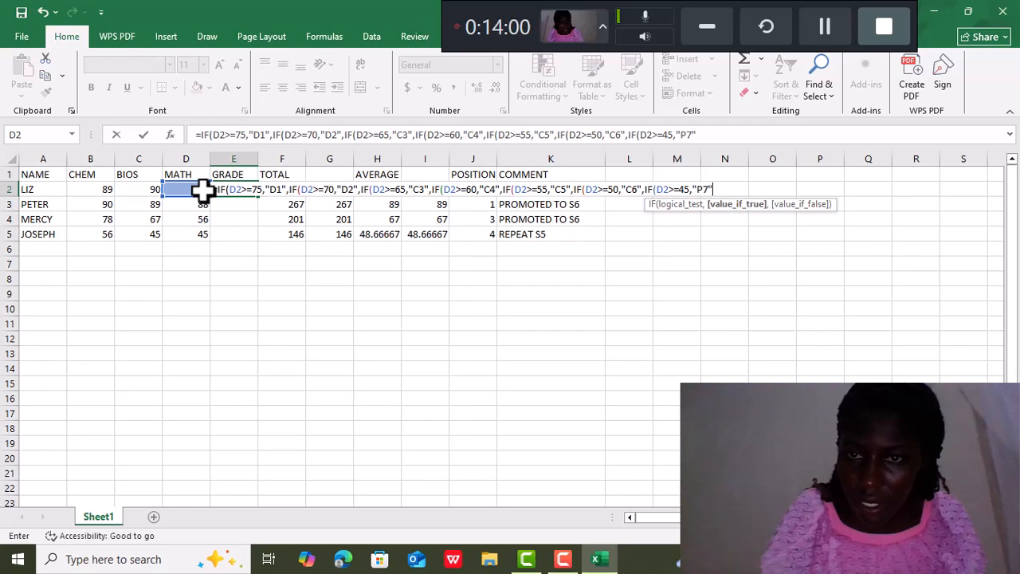
text(,I)
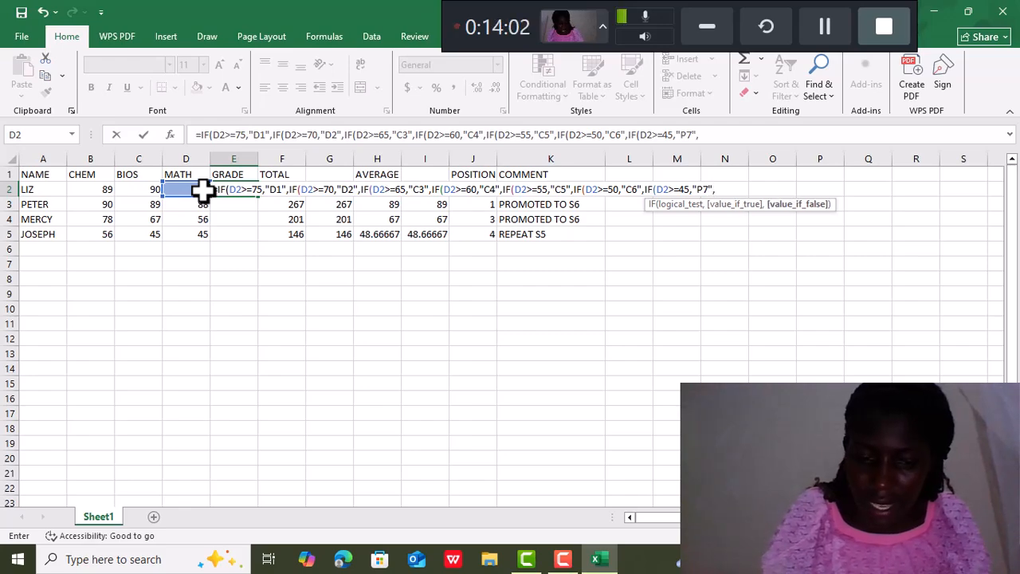
text(F)
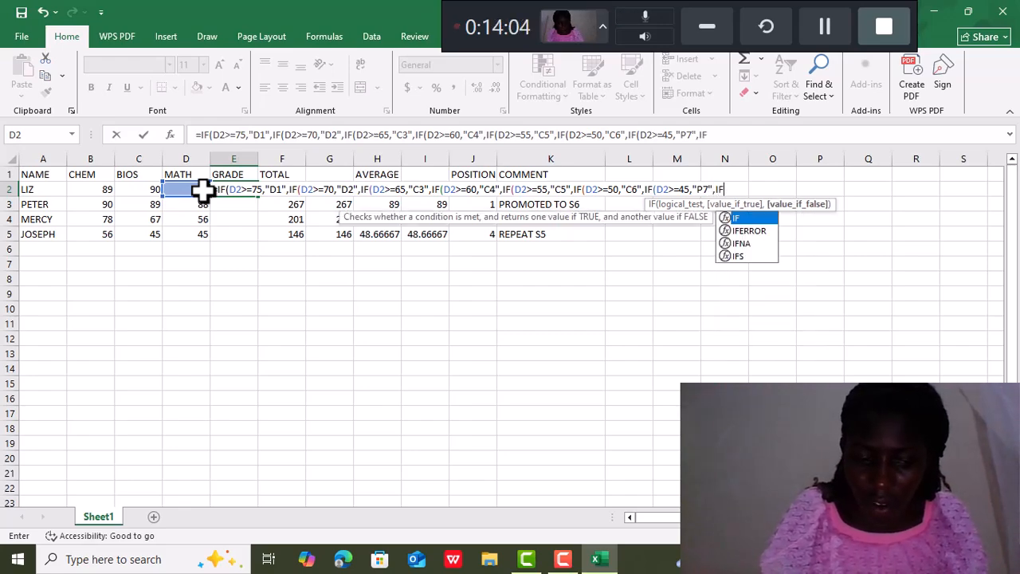
text(()
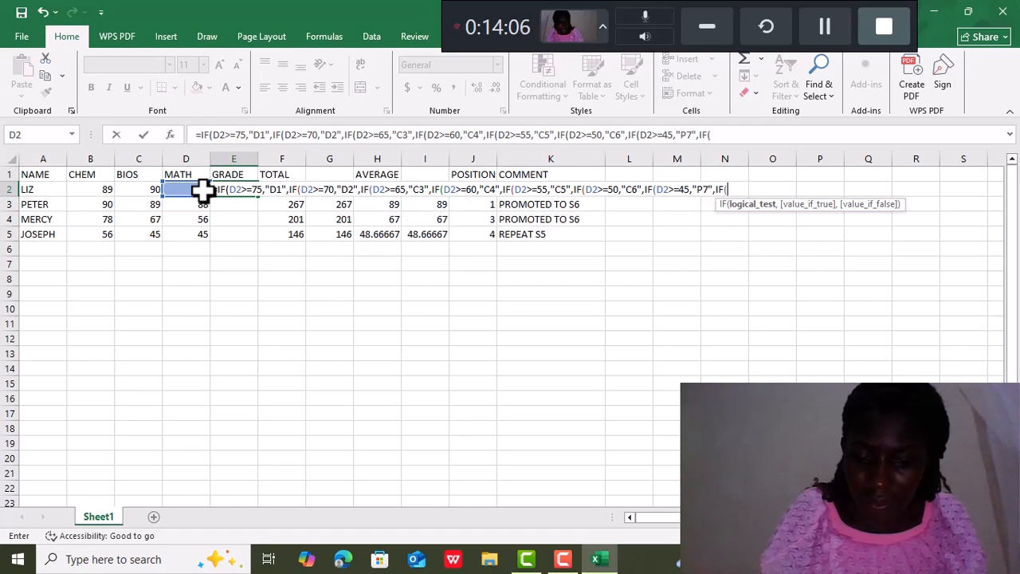
text(D2>=)
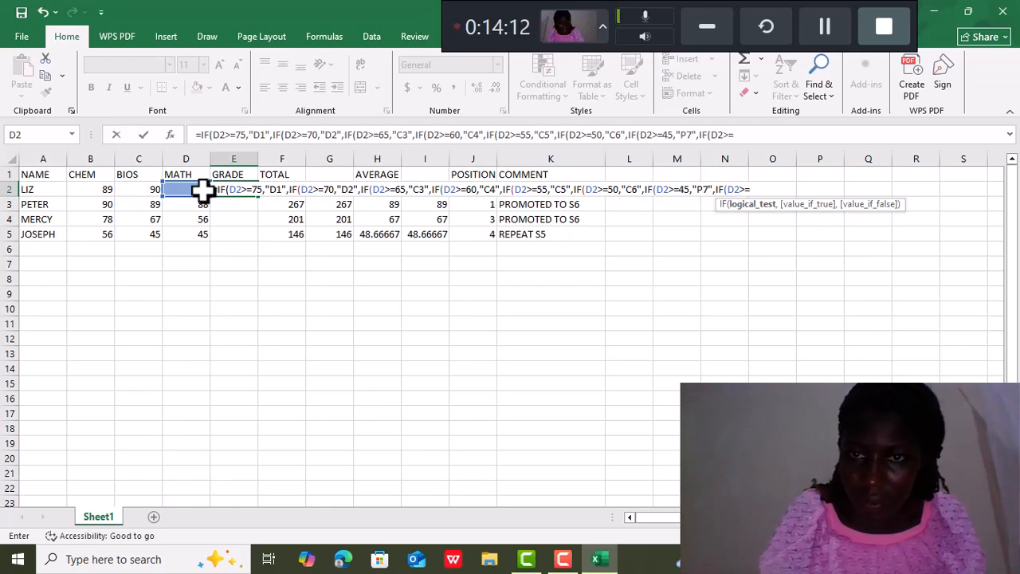
Step: Nest an eighth IF as the seventh IF's value if false, with the logical test D2>=40 and "P8" as its value if true
text(4)
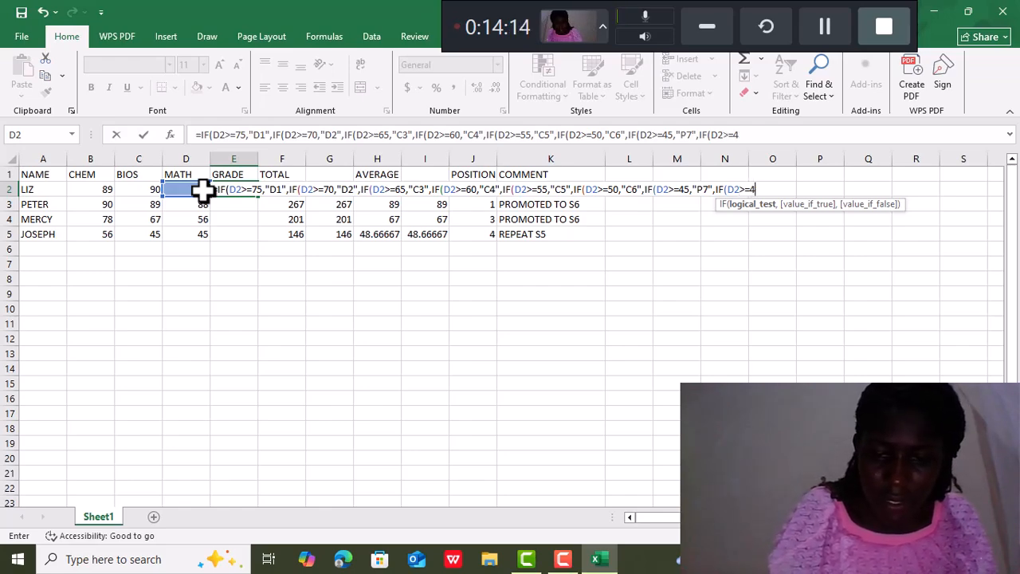
text(0,"P)
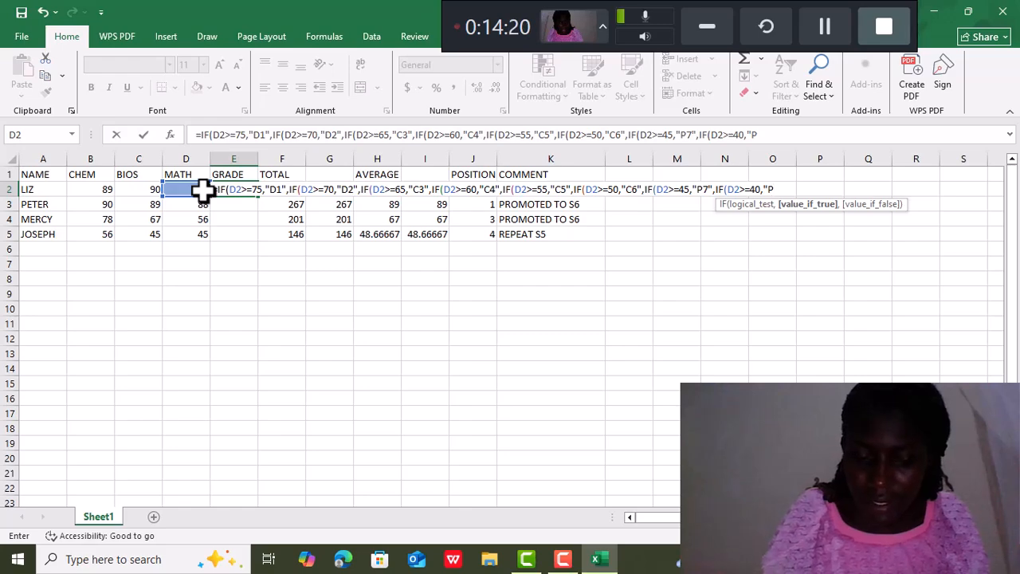
text(8")
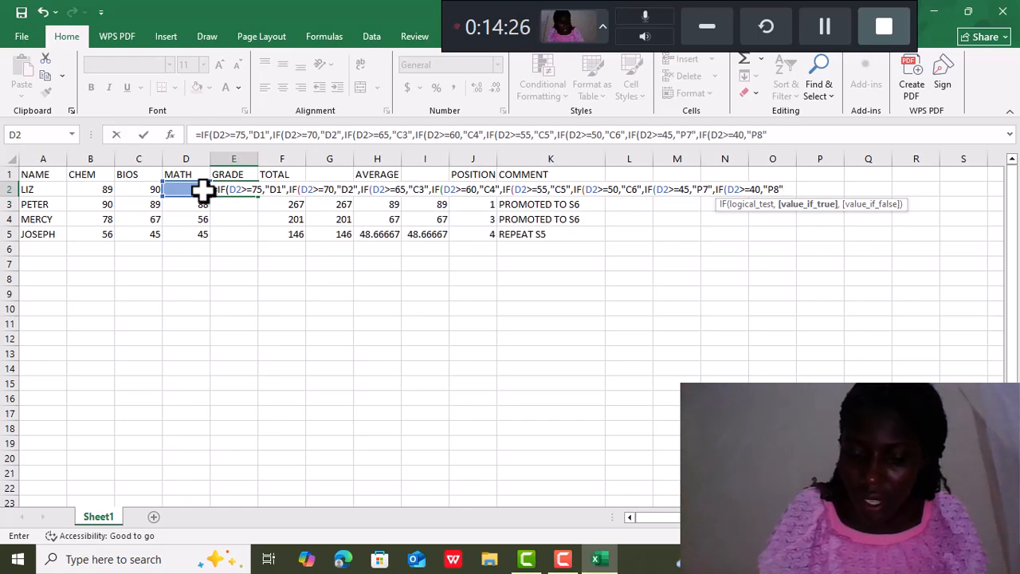
text(,)
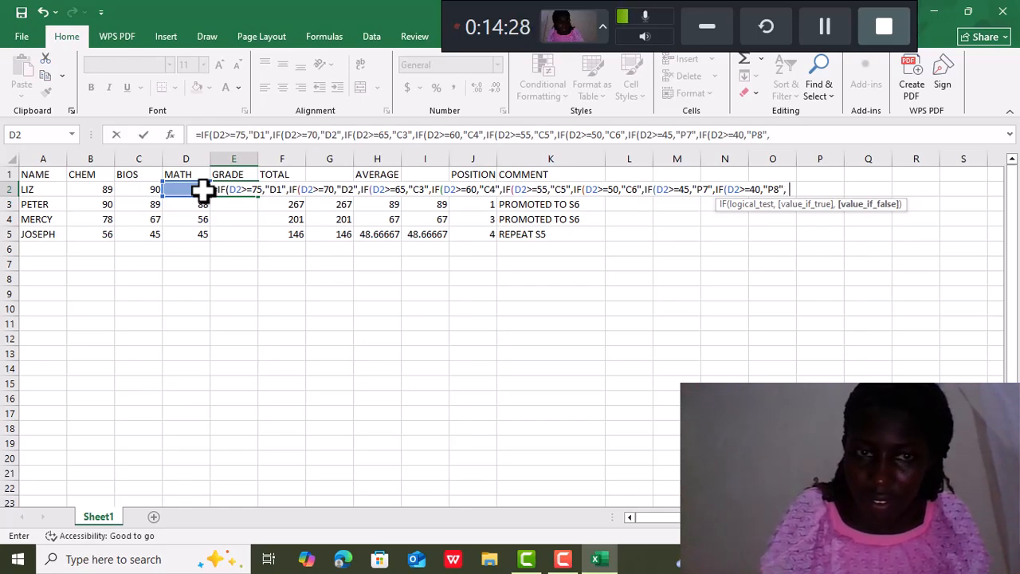
text(I)
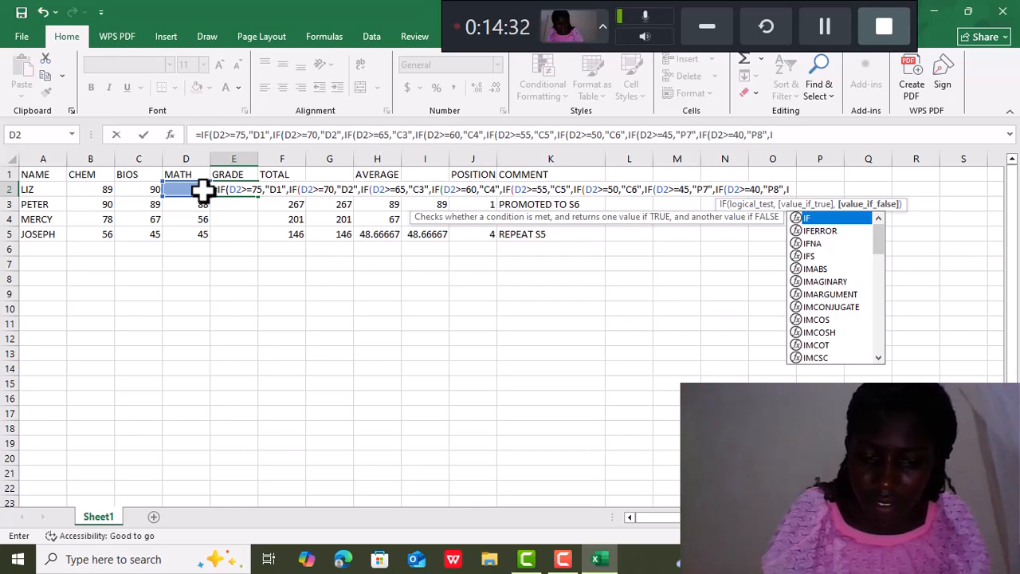
text(F)
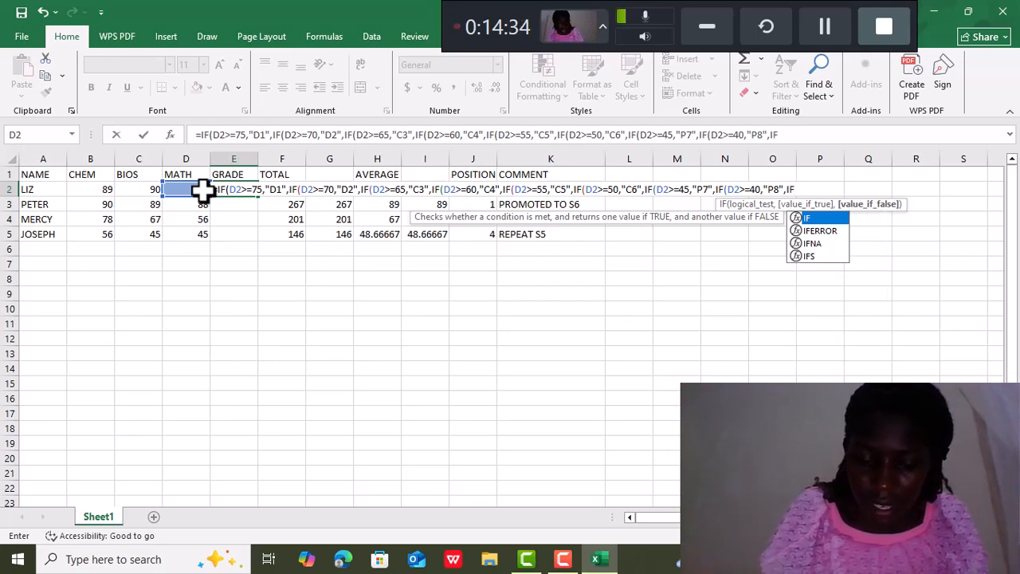
text(()
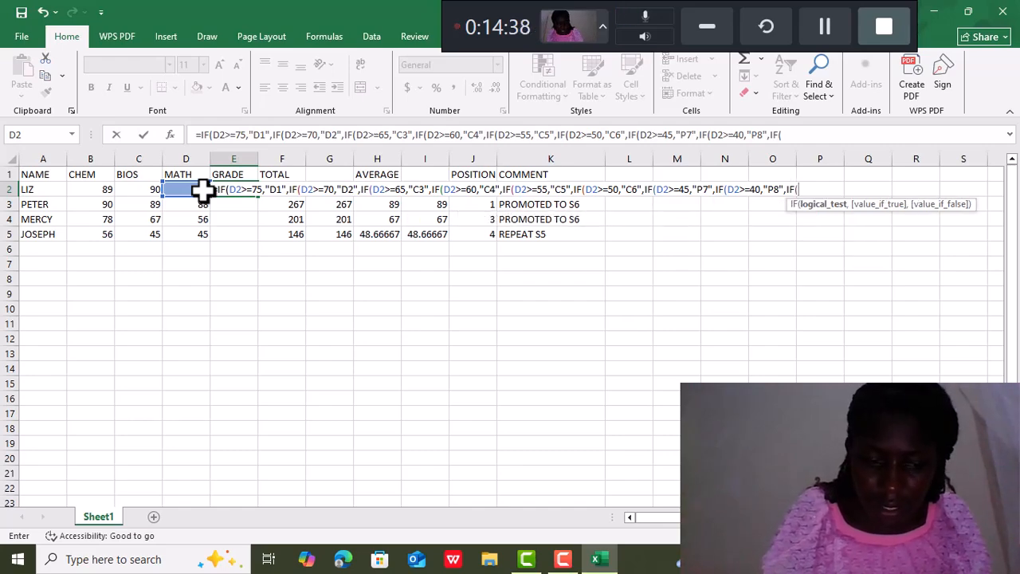
text(D2)
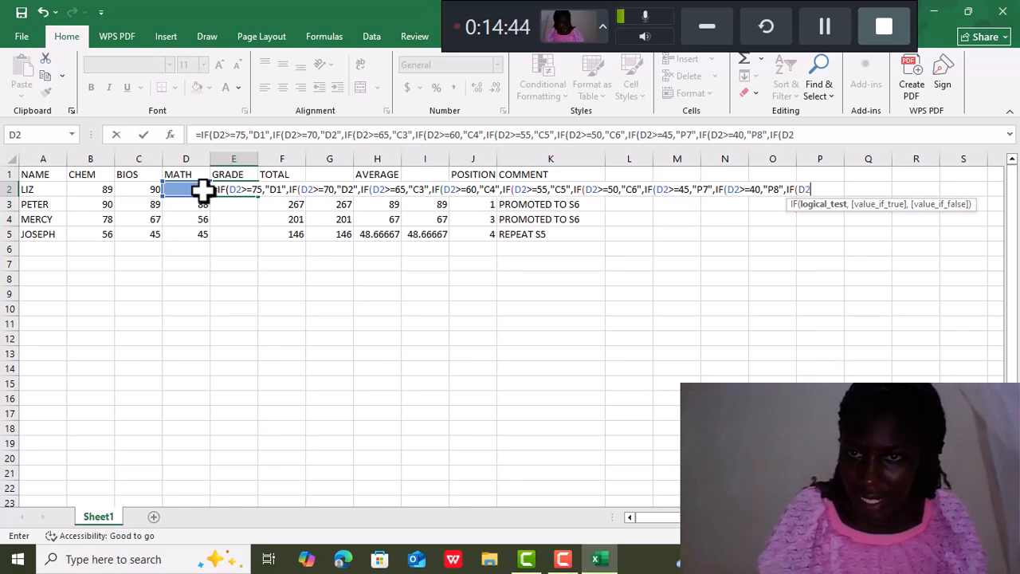
text(<)
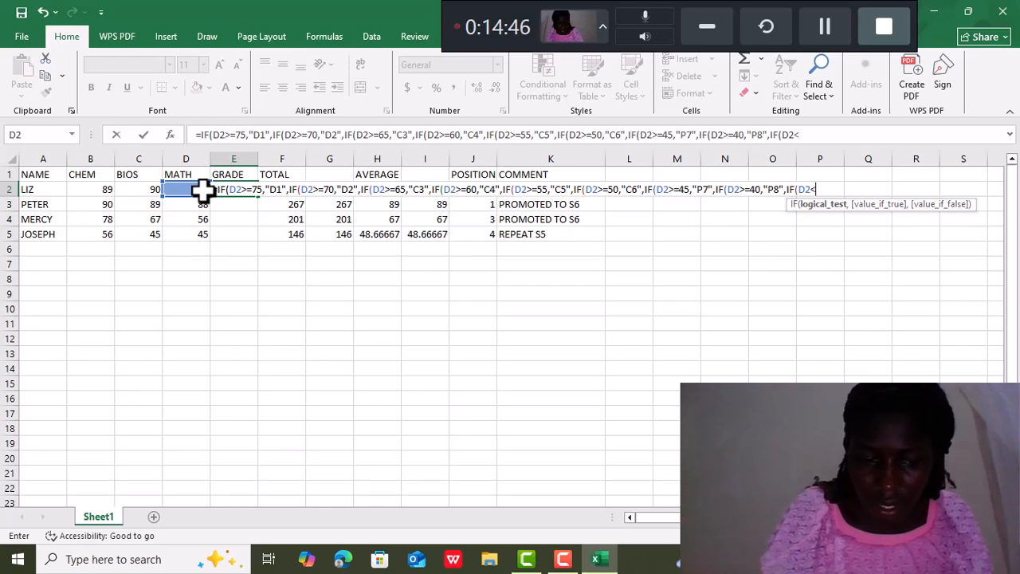
text(40)
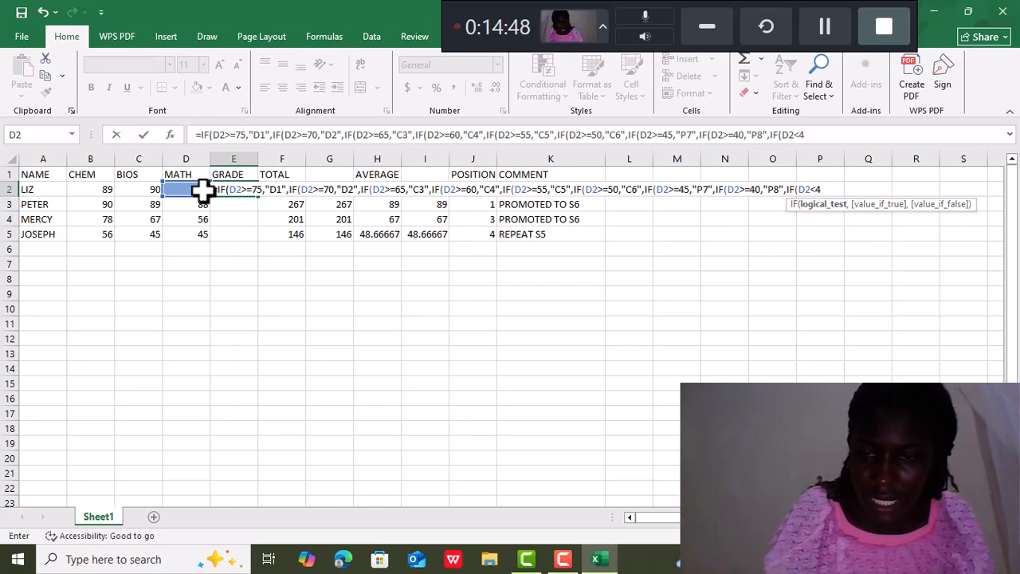
text(,)
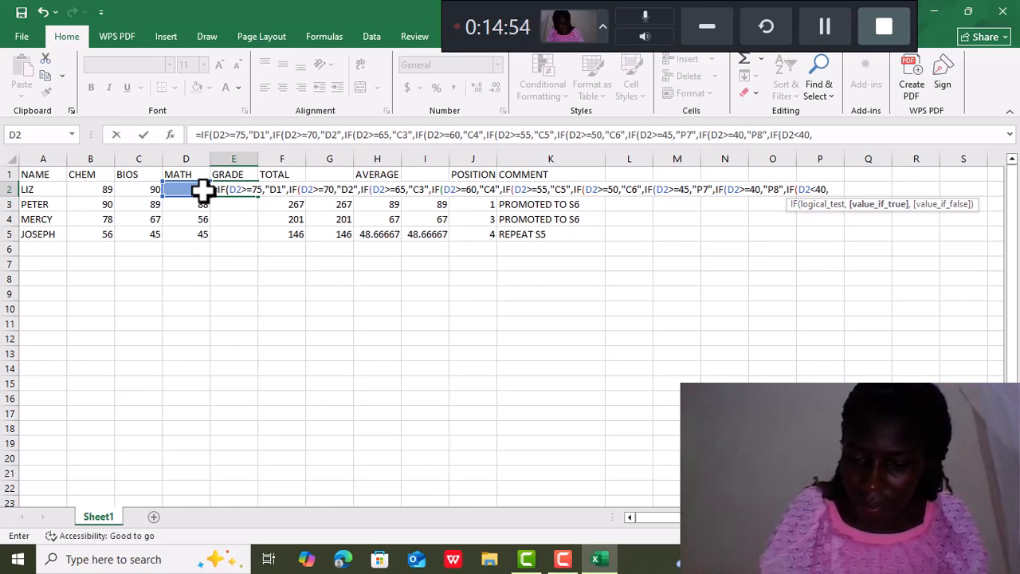
text(")
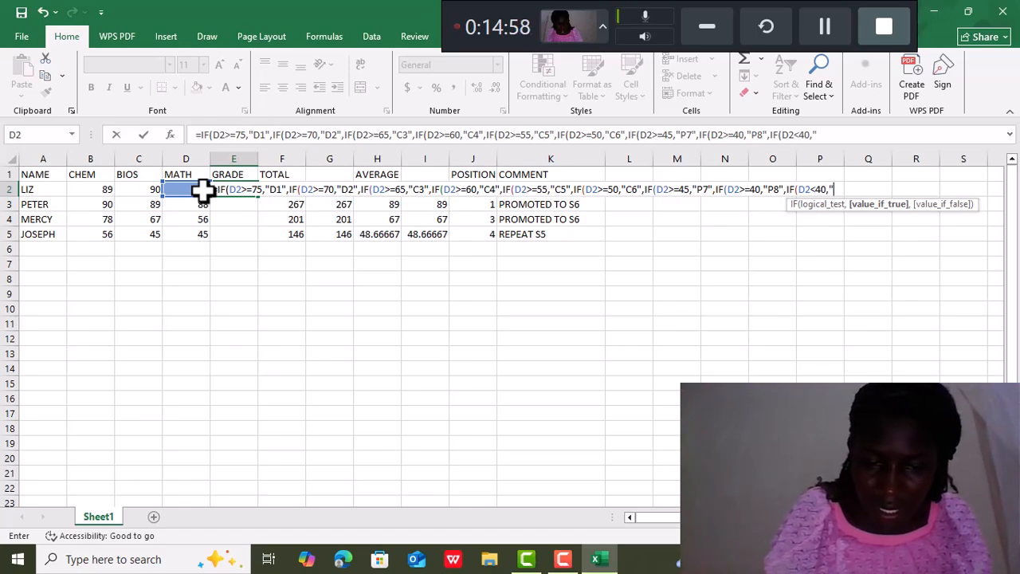
text(F9)
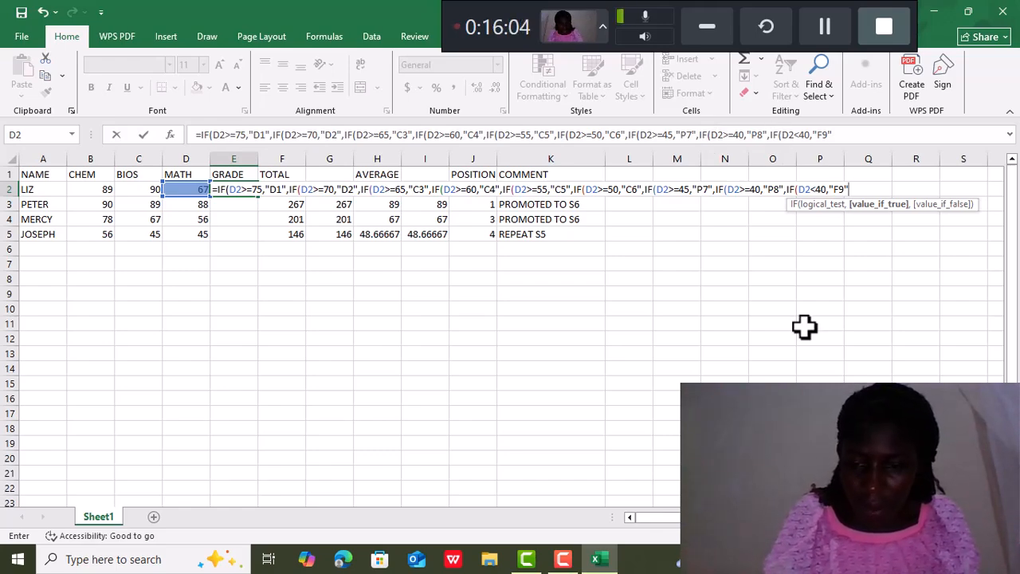
Step: Close all nine nested IFs with parentheses and enter the grade formula in E2
text()))
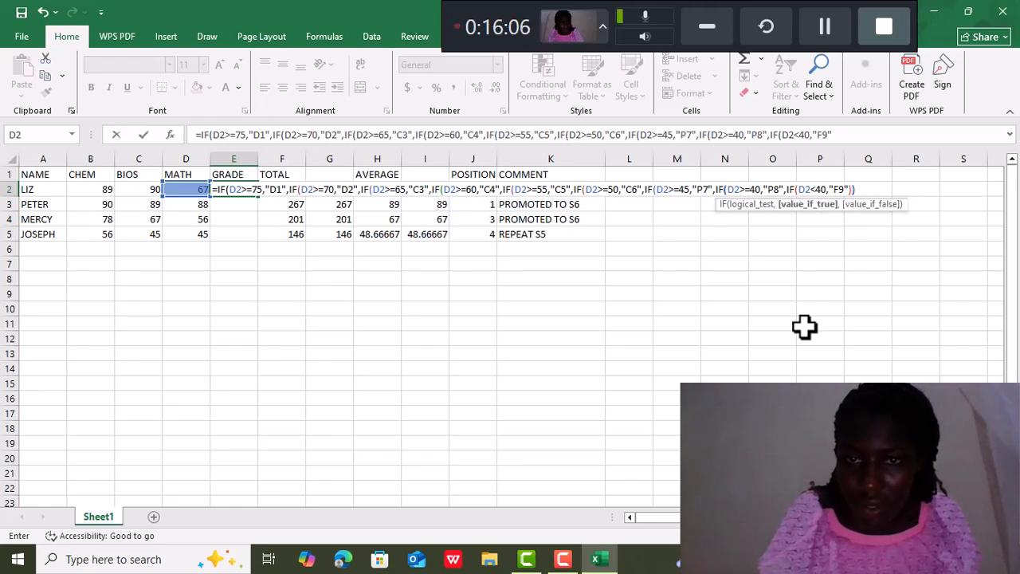
text())
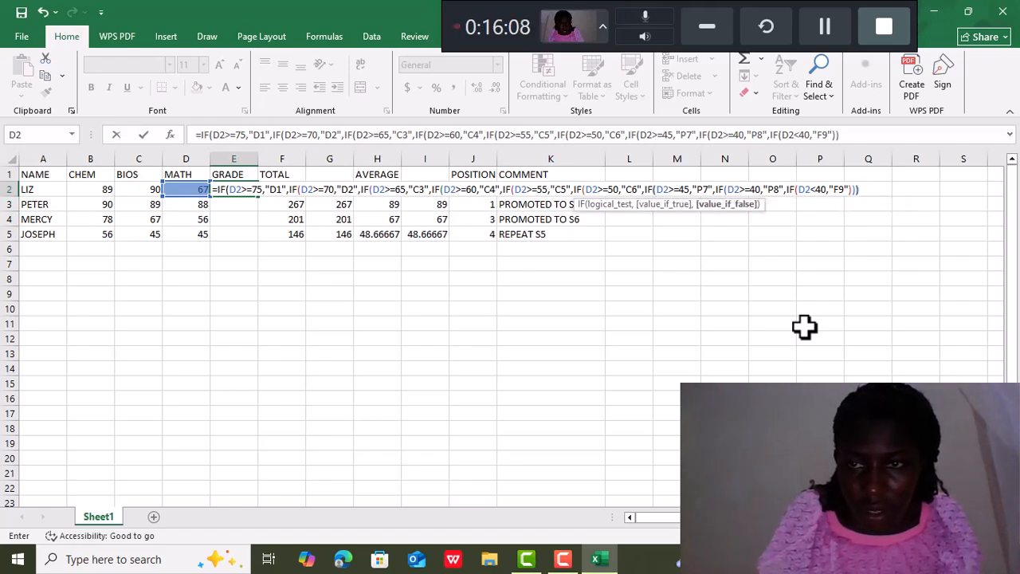
text()))
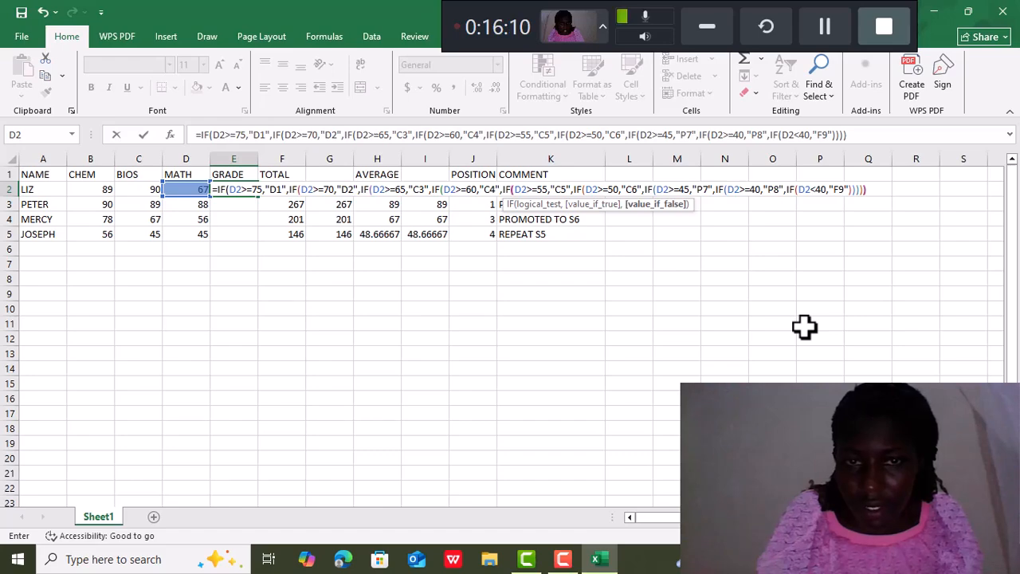
text())
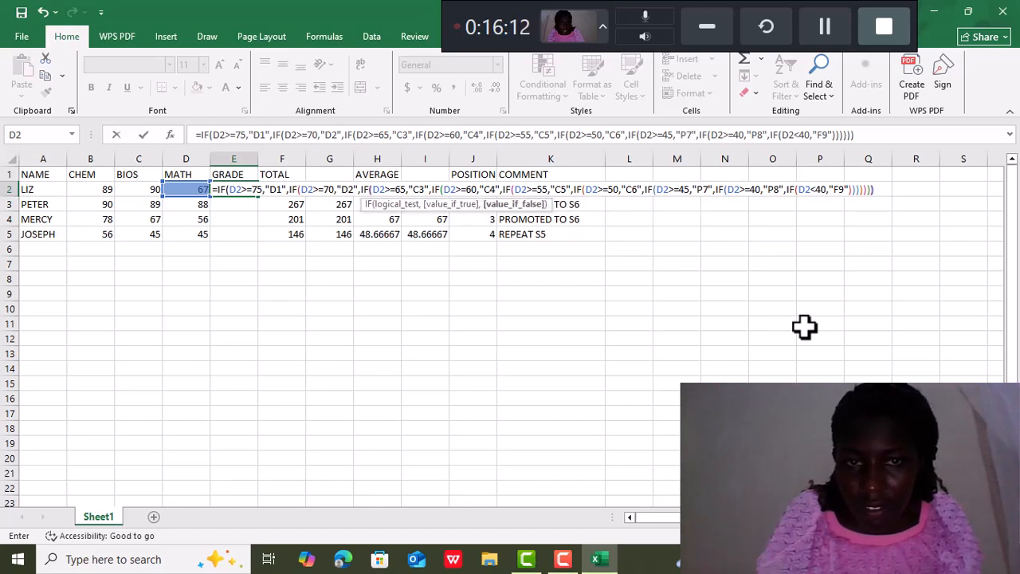
text())
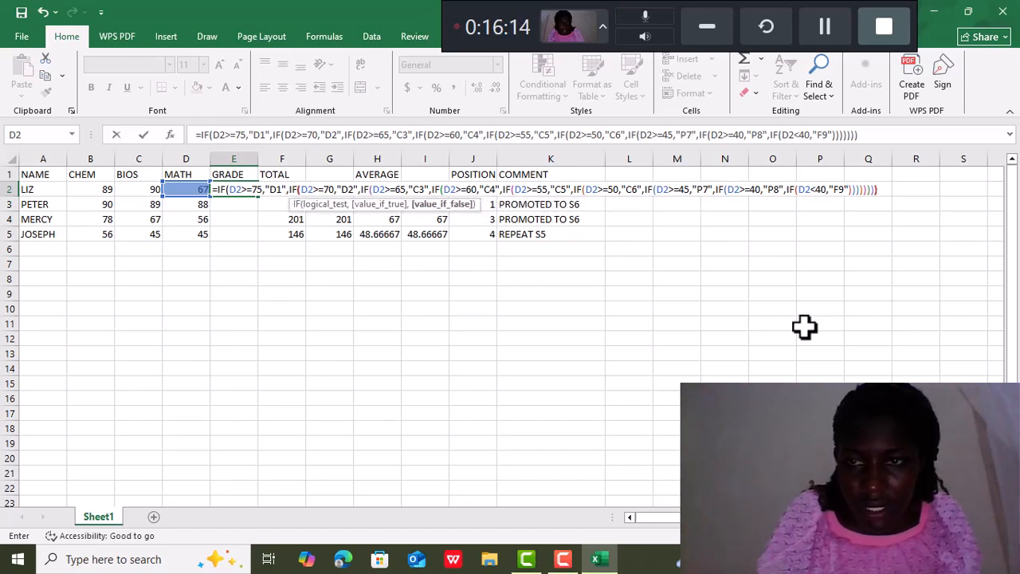
text())
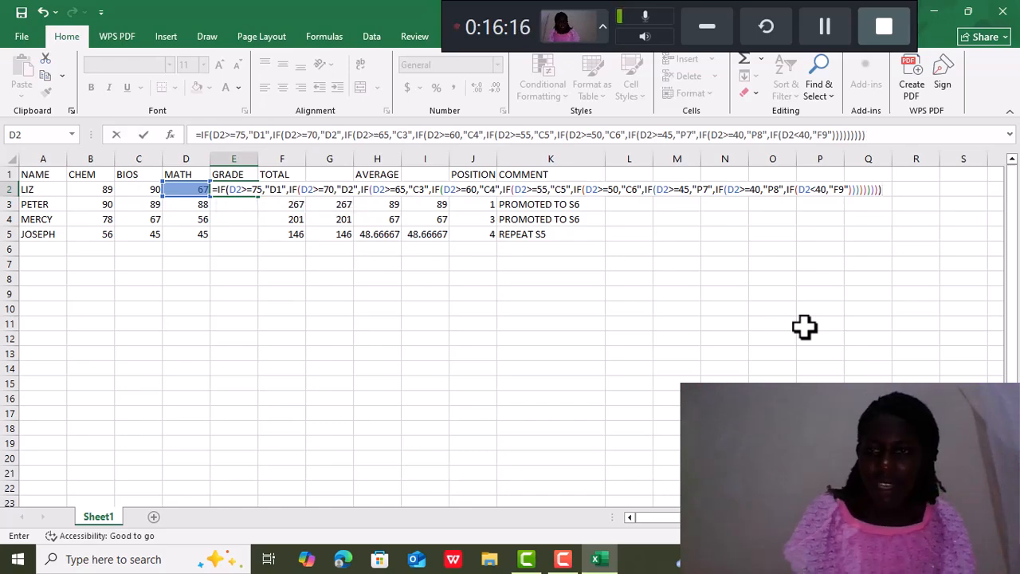
key(Return)
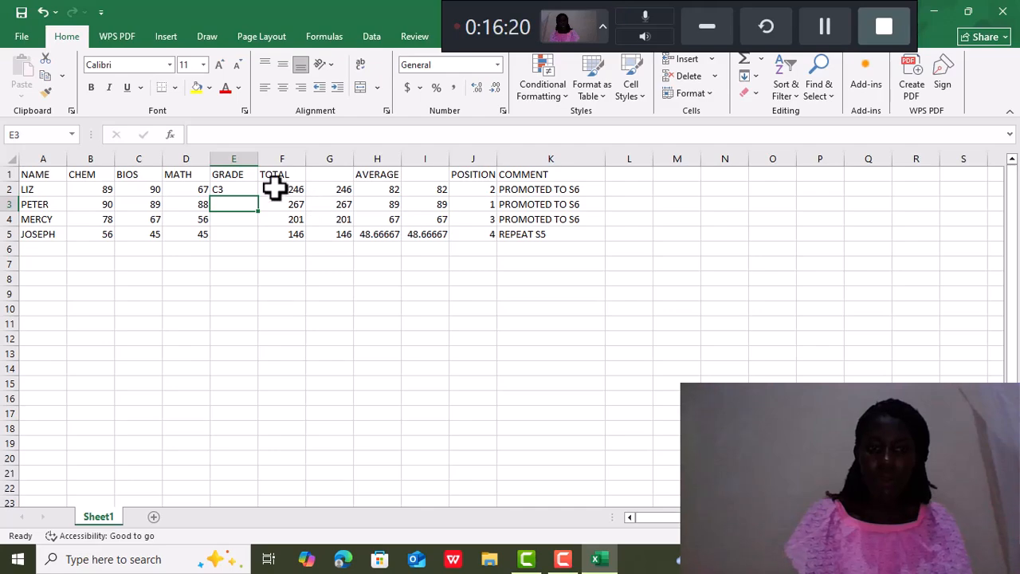
Step: Copy the grade formula from E2 down through E5 for the remaining students
click(241, 189)
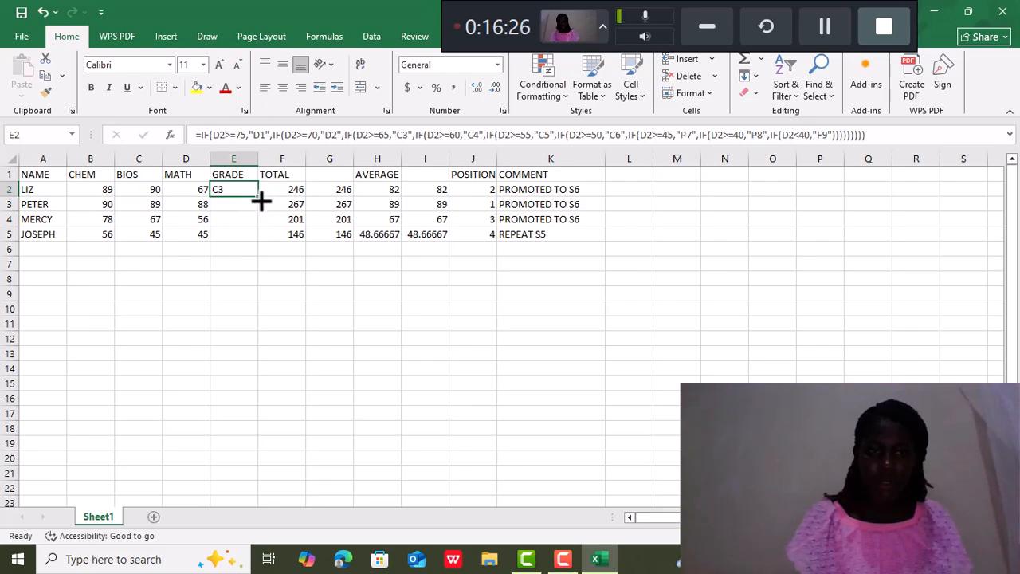
click(261, 199)
click(230, 190)
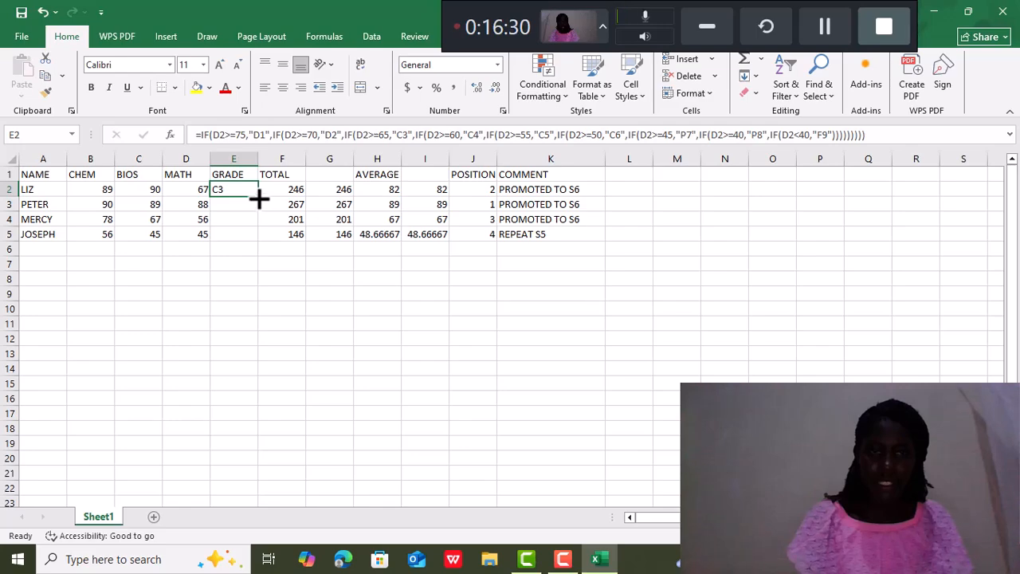
drag(258, 199, 259, 234)
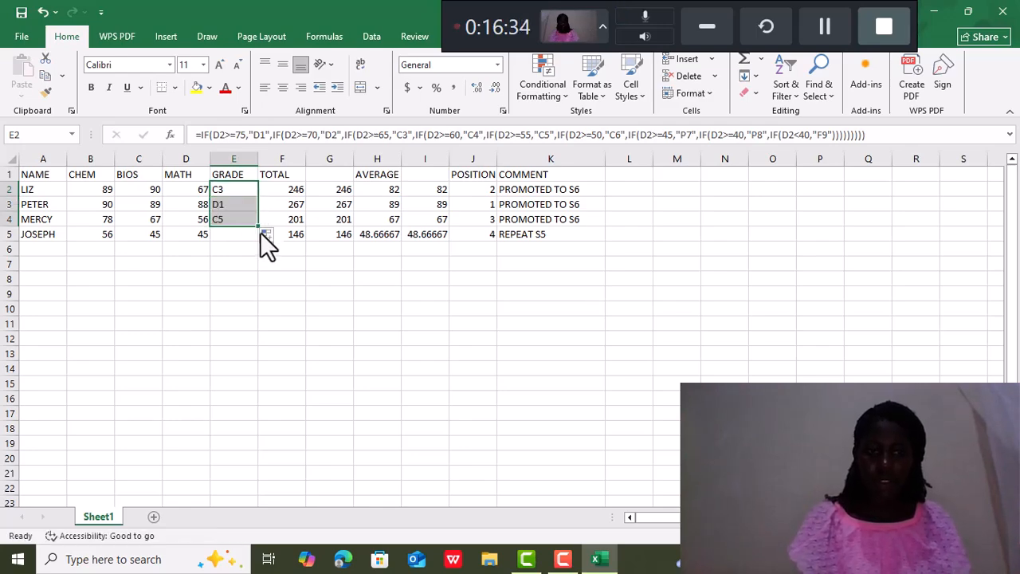
drag(259, 227, 259, 238)
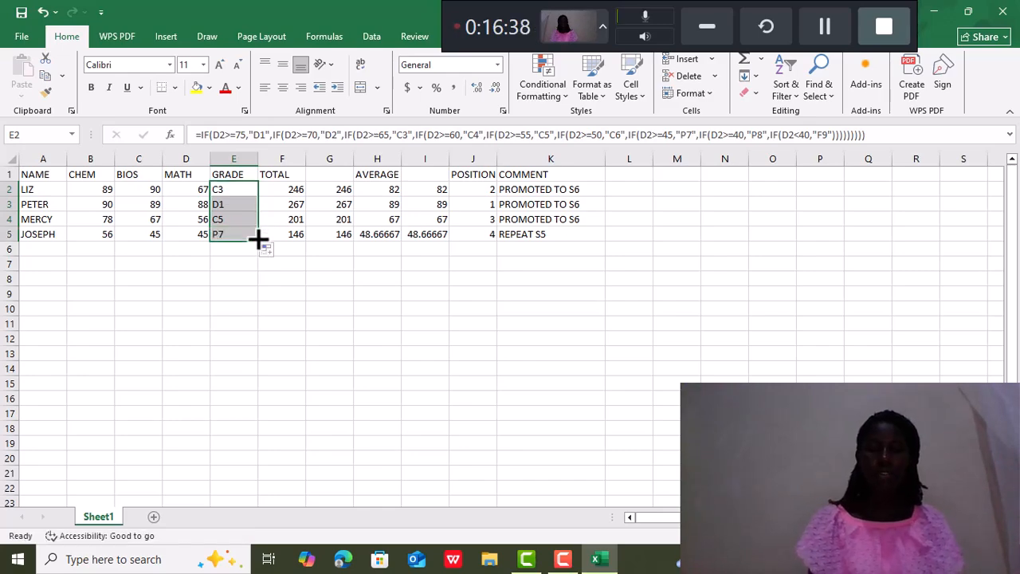